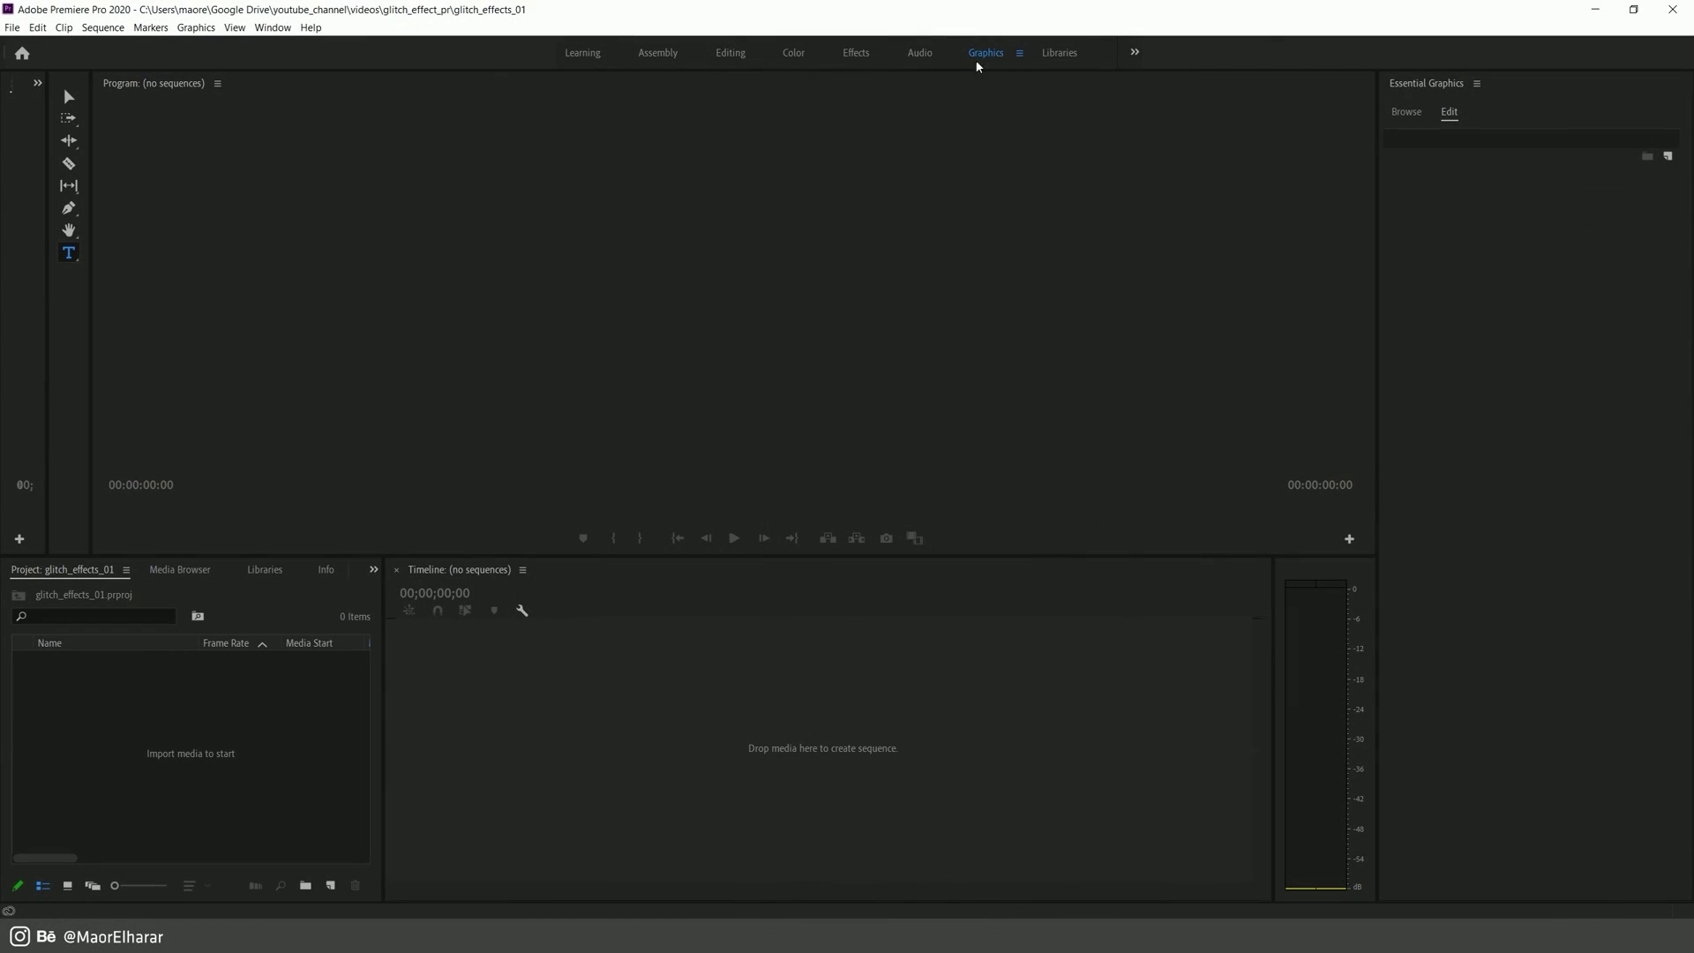
Step: Create a black 2560 x 1440 color matte named "black bg" and build a new sequence from it
left_click(330, 885)
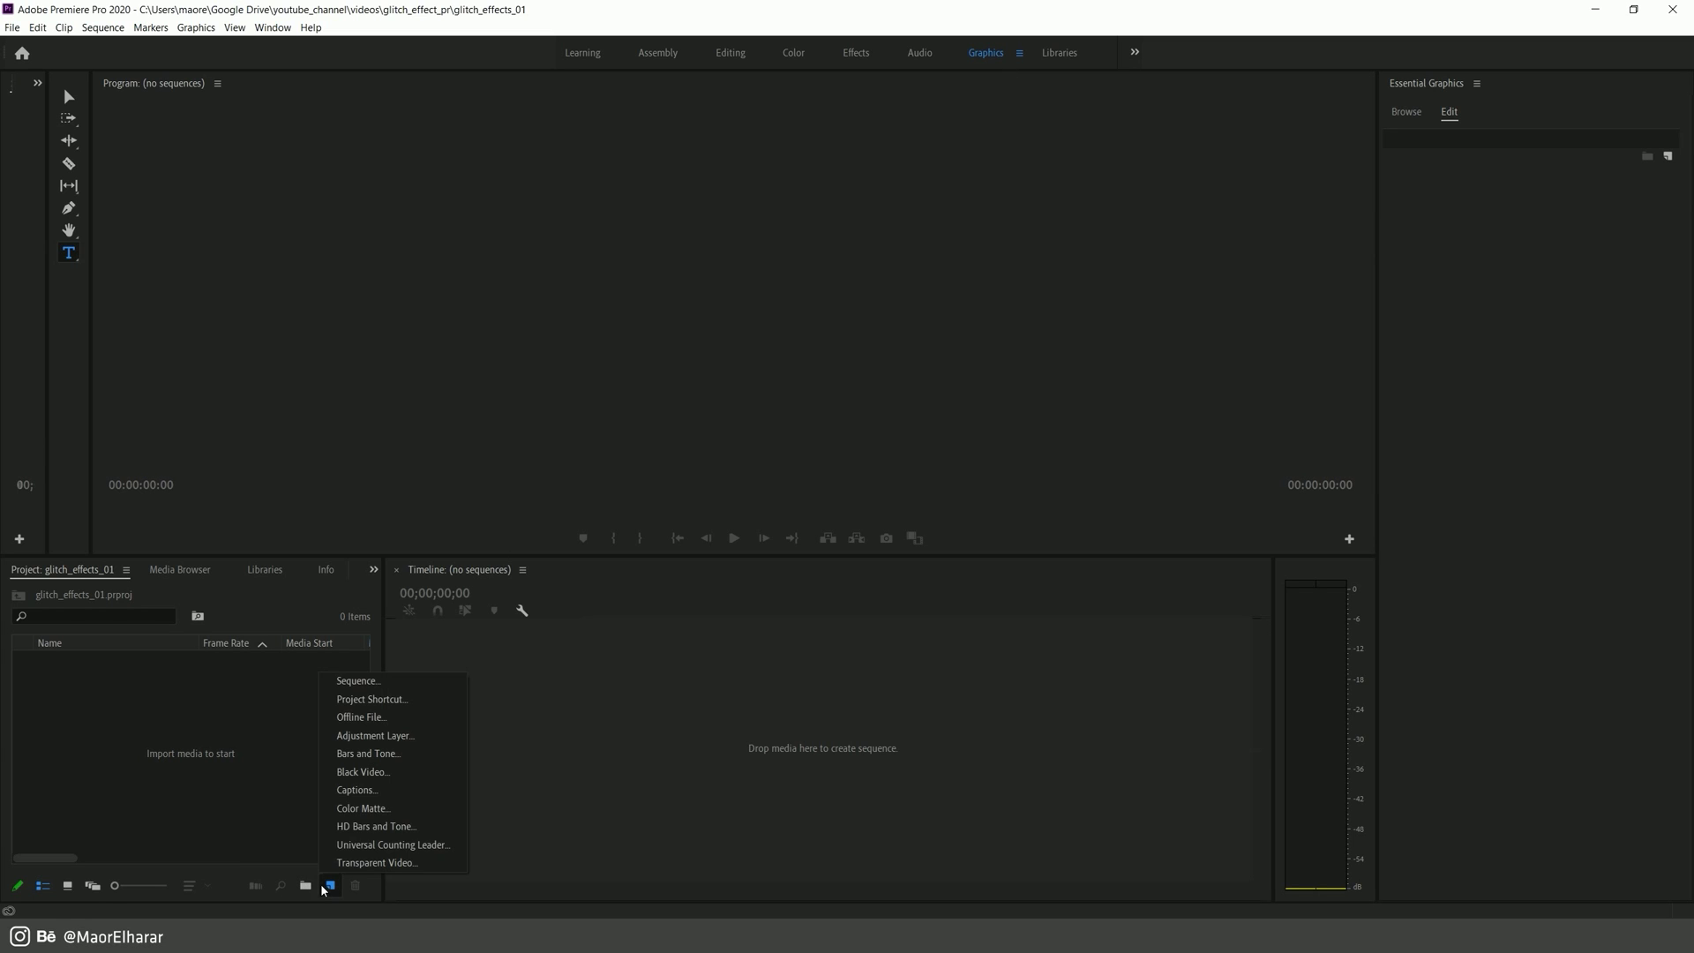
left_click(397, 810)
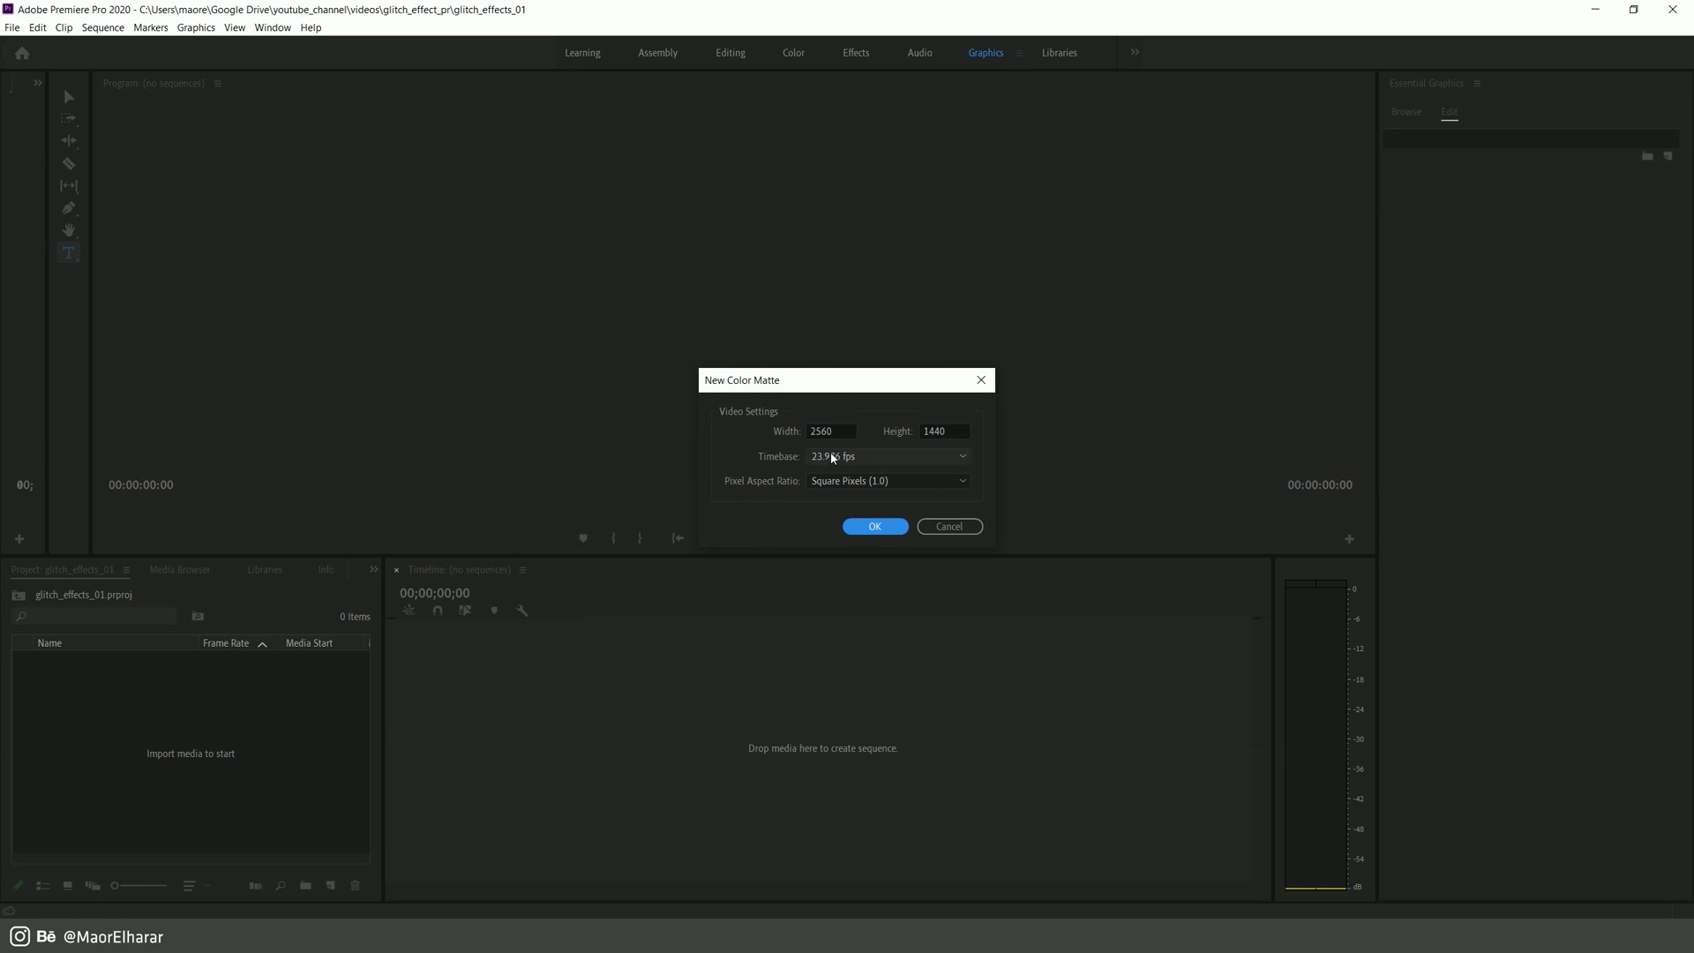
left_click(894, 531)
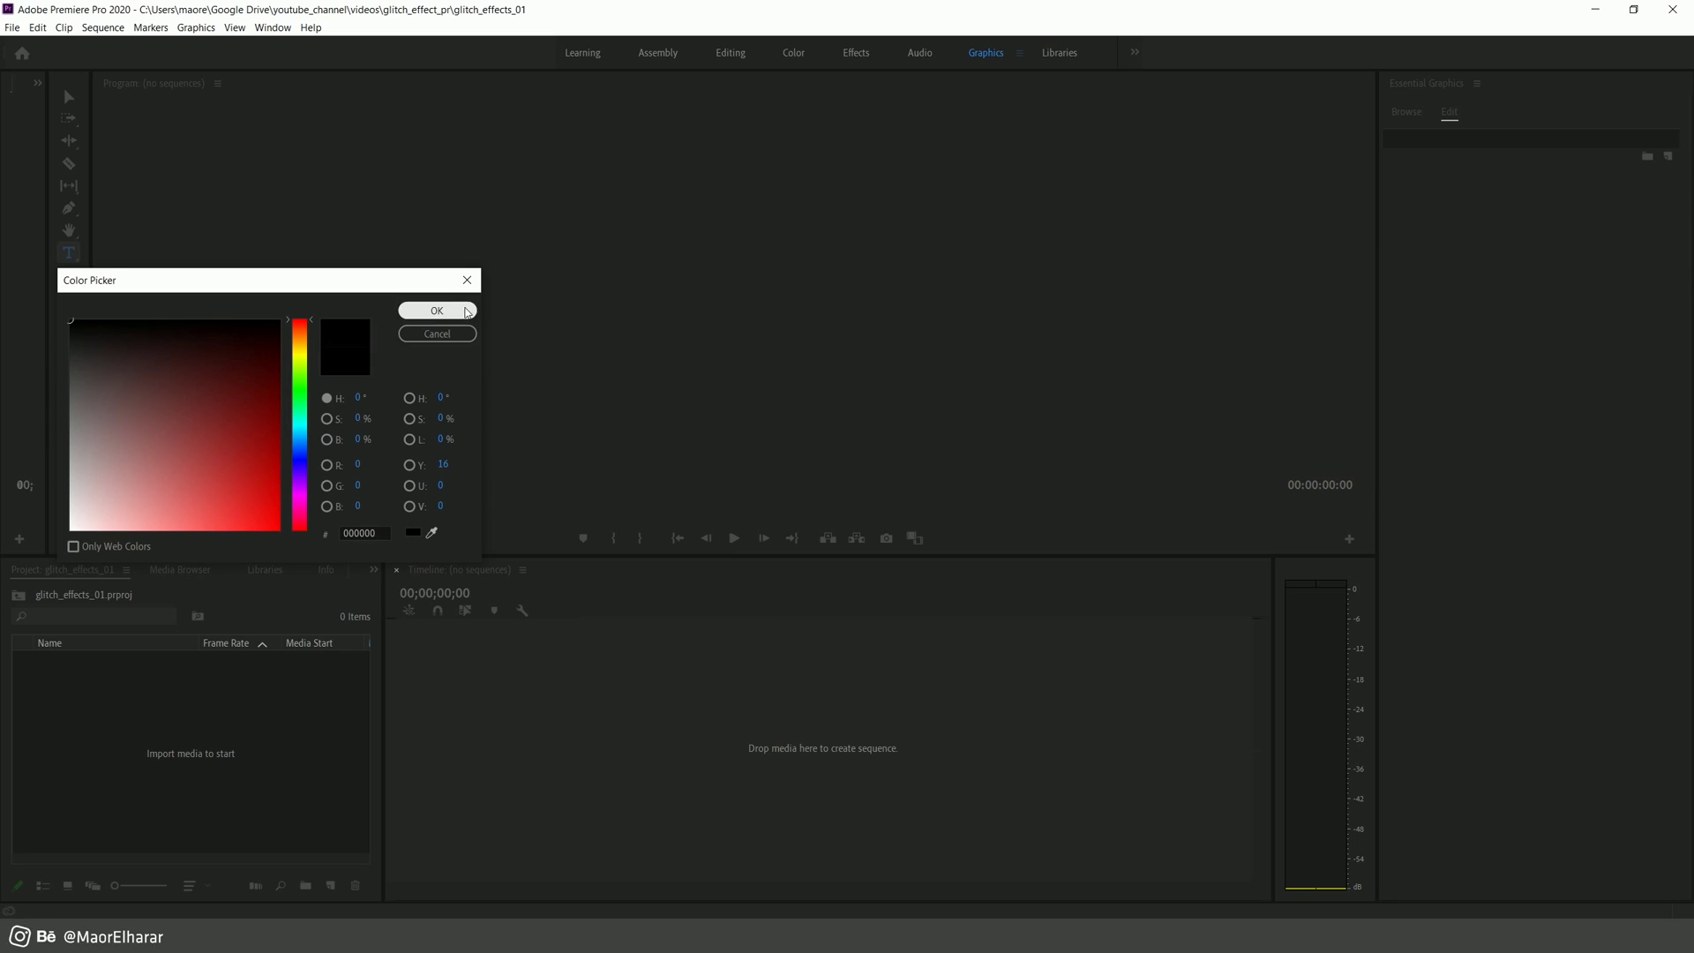
left_click(446, 312)
type("black bg")
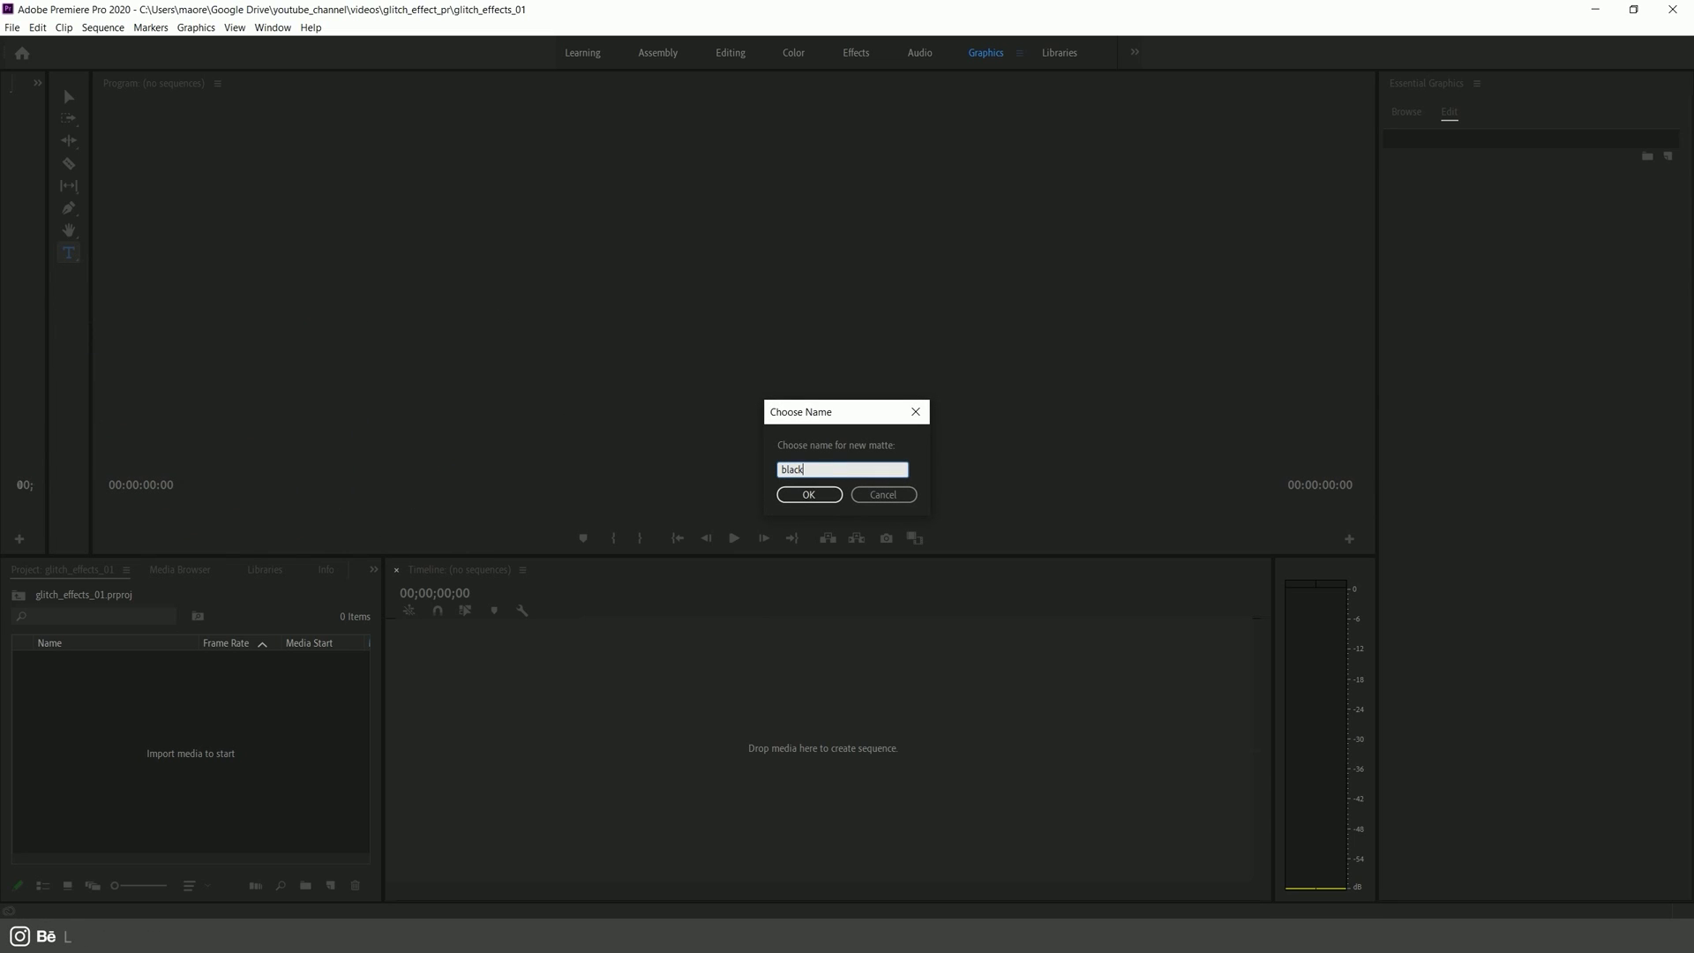
key("Return")
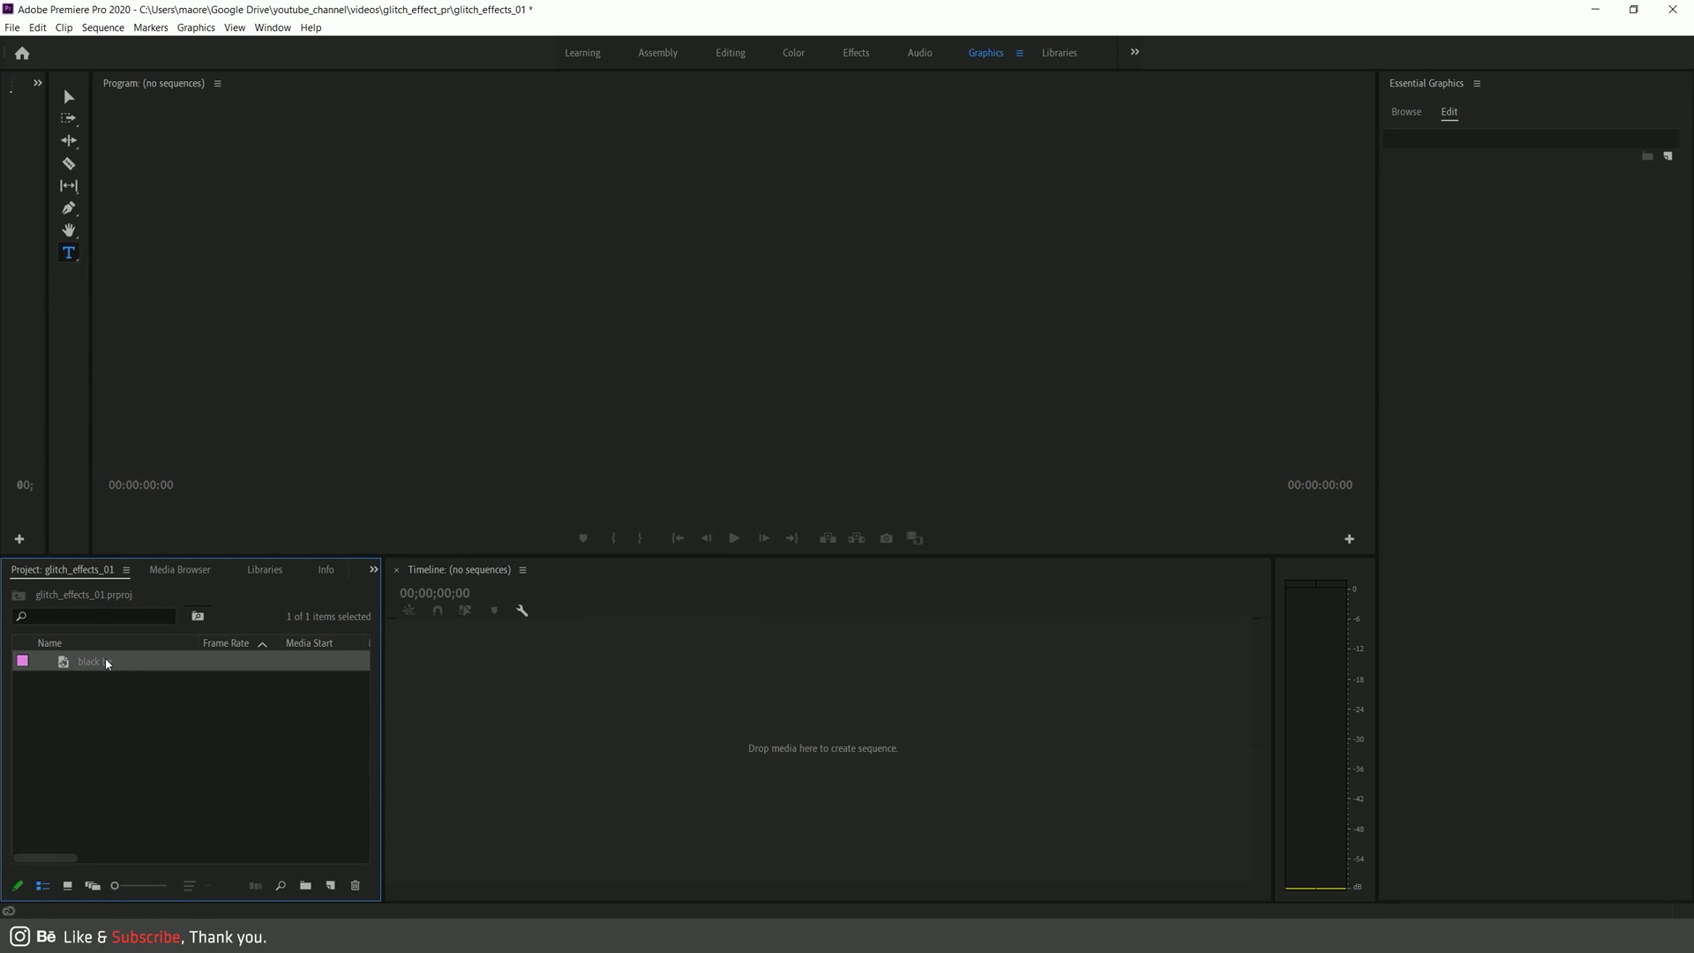
left_click_drag(108, 664, 785, 739)
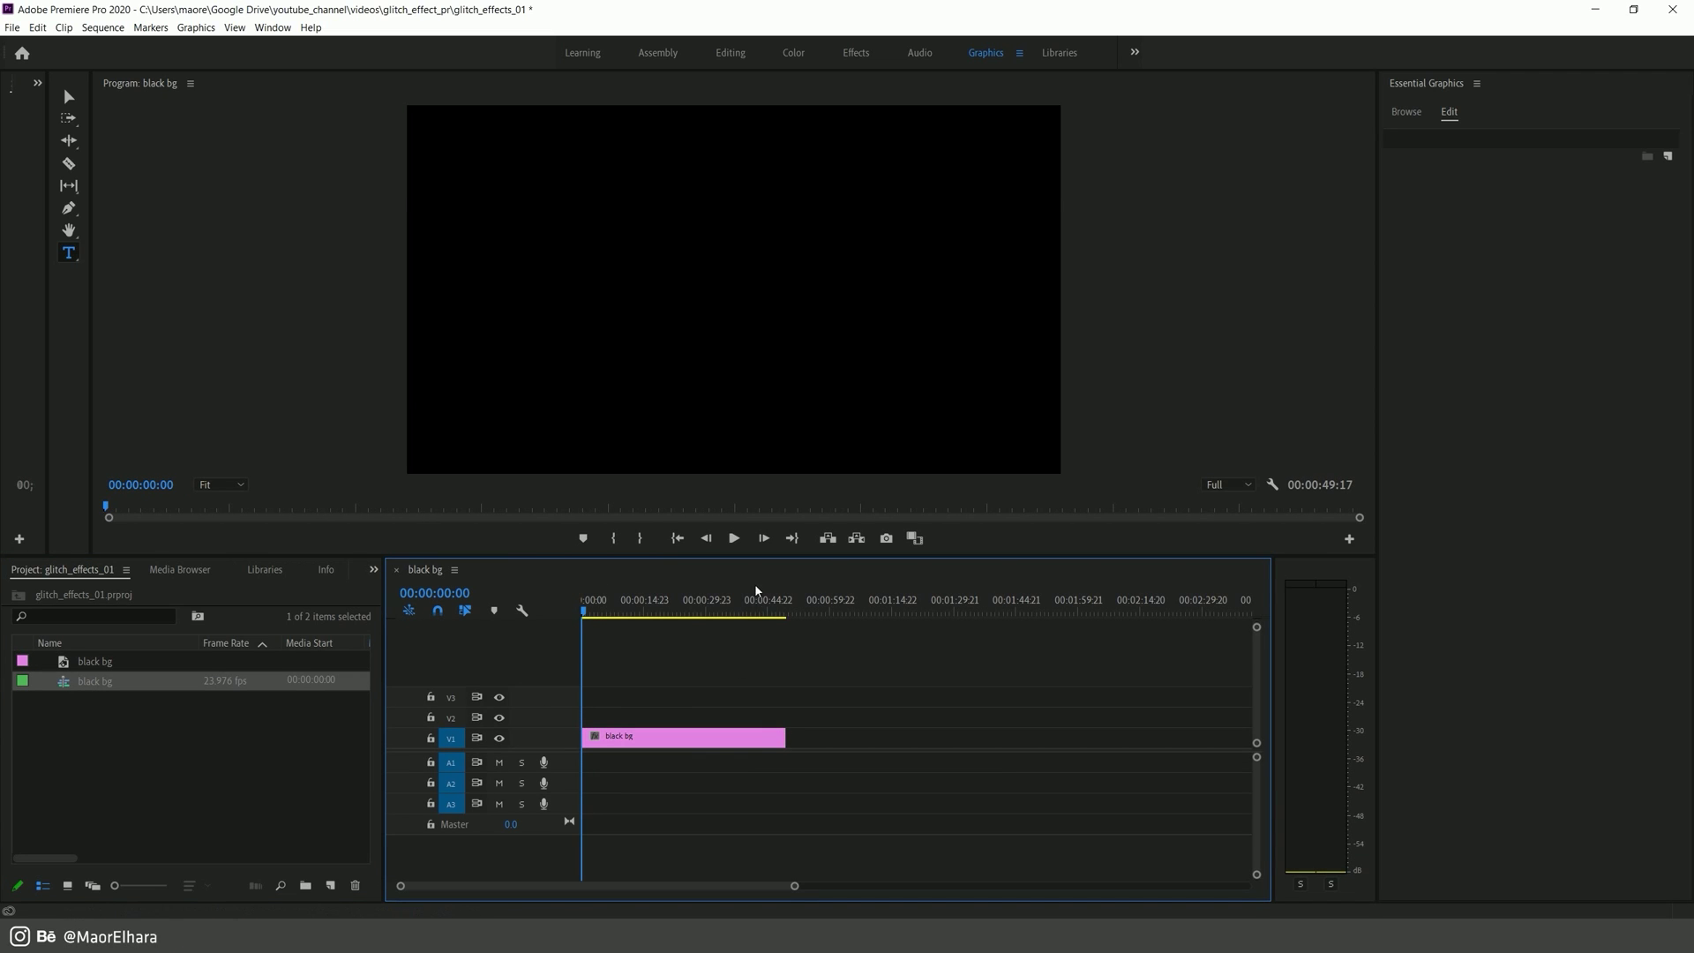
Step: Add the title text "GLITCH" over the black background and center it vertically and horizontally in the frame
left_click(69, 253)
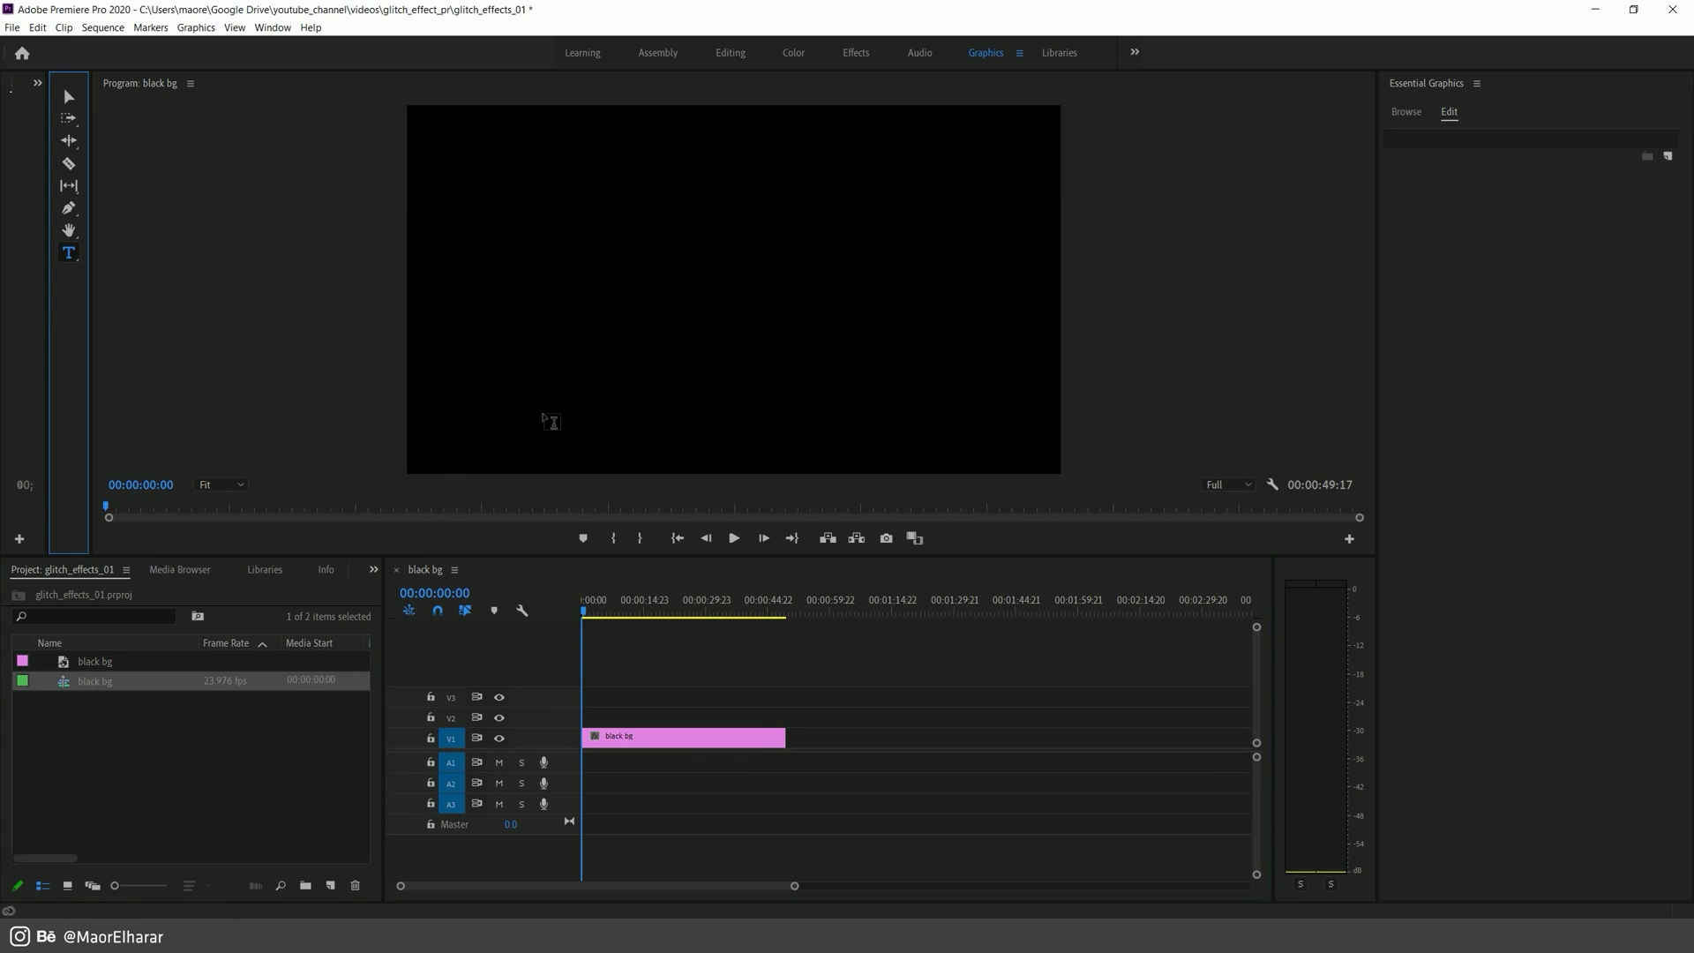
left_click(679, 290)
type("GLITCH")
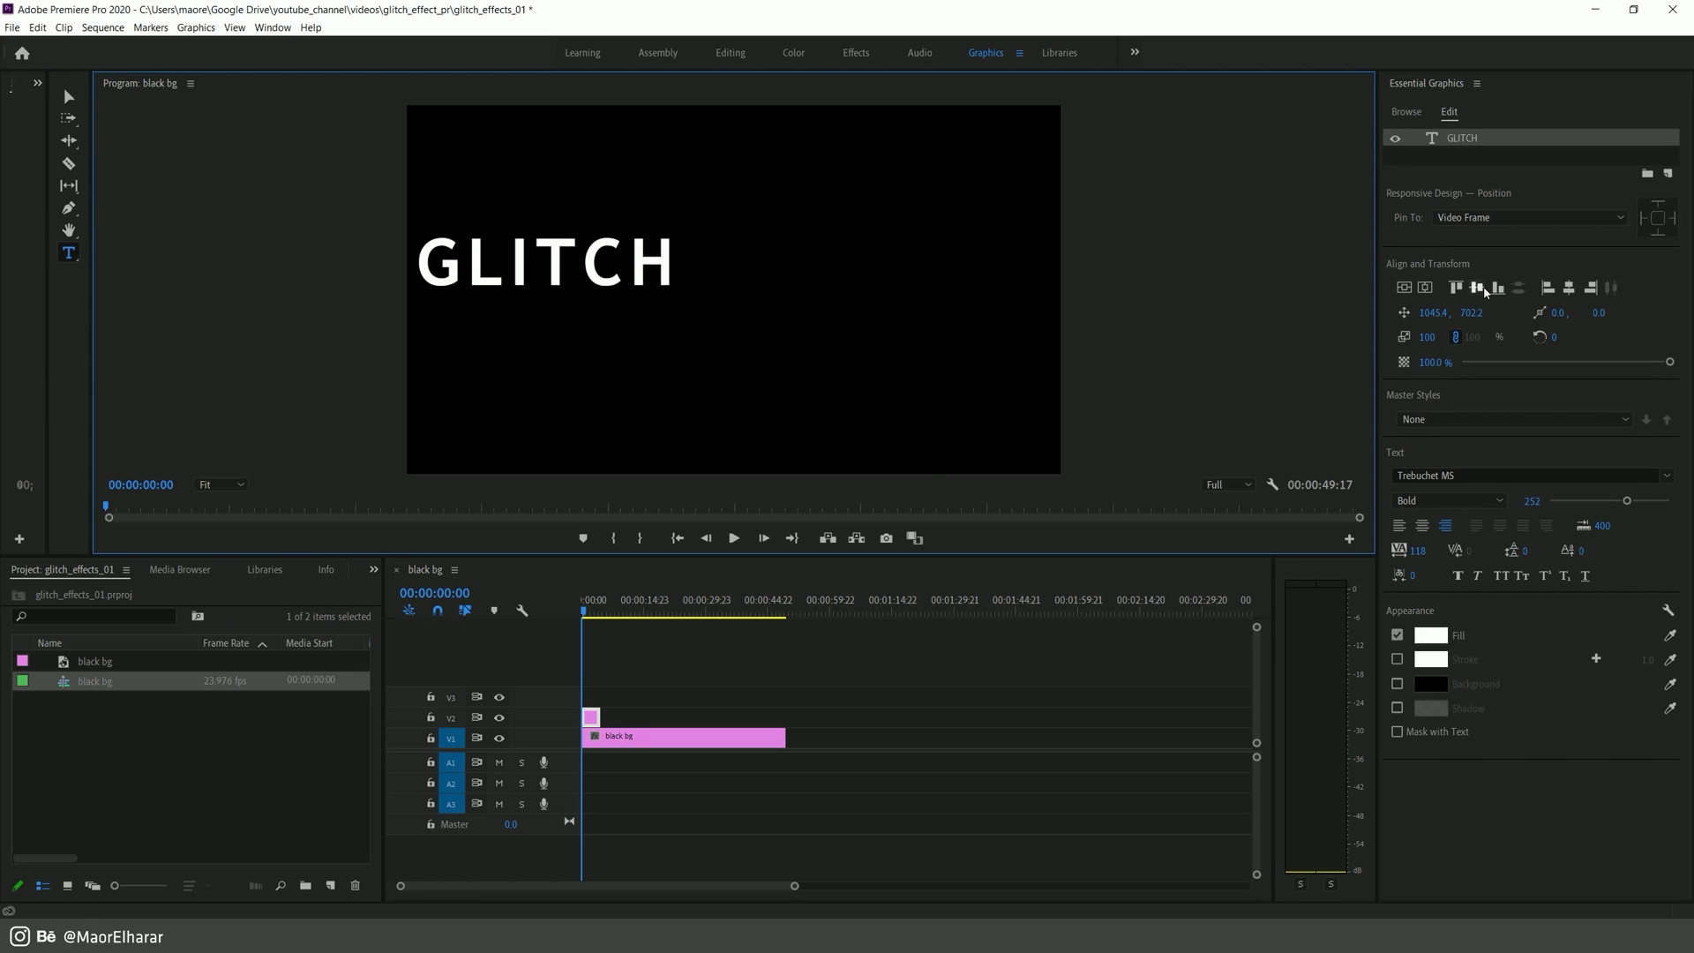
left_click(1484, 290)
left_click(1569, 289)
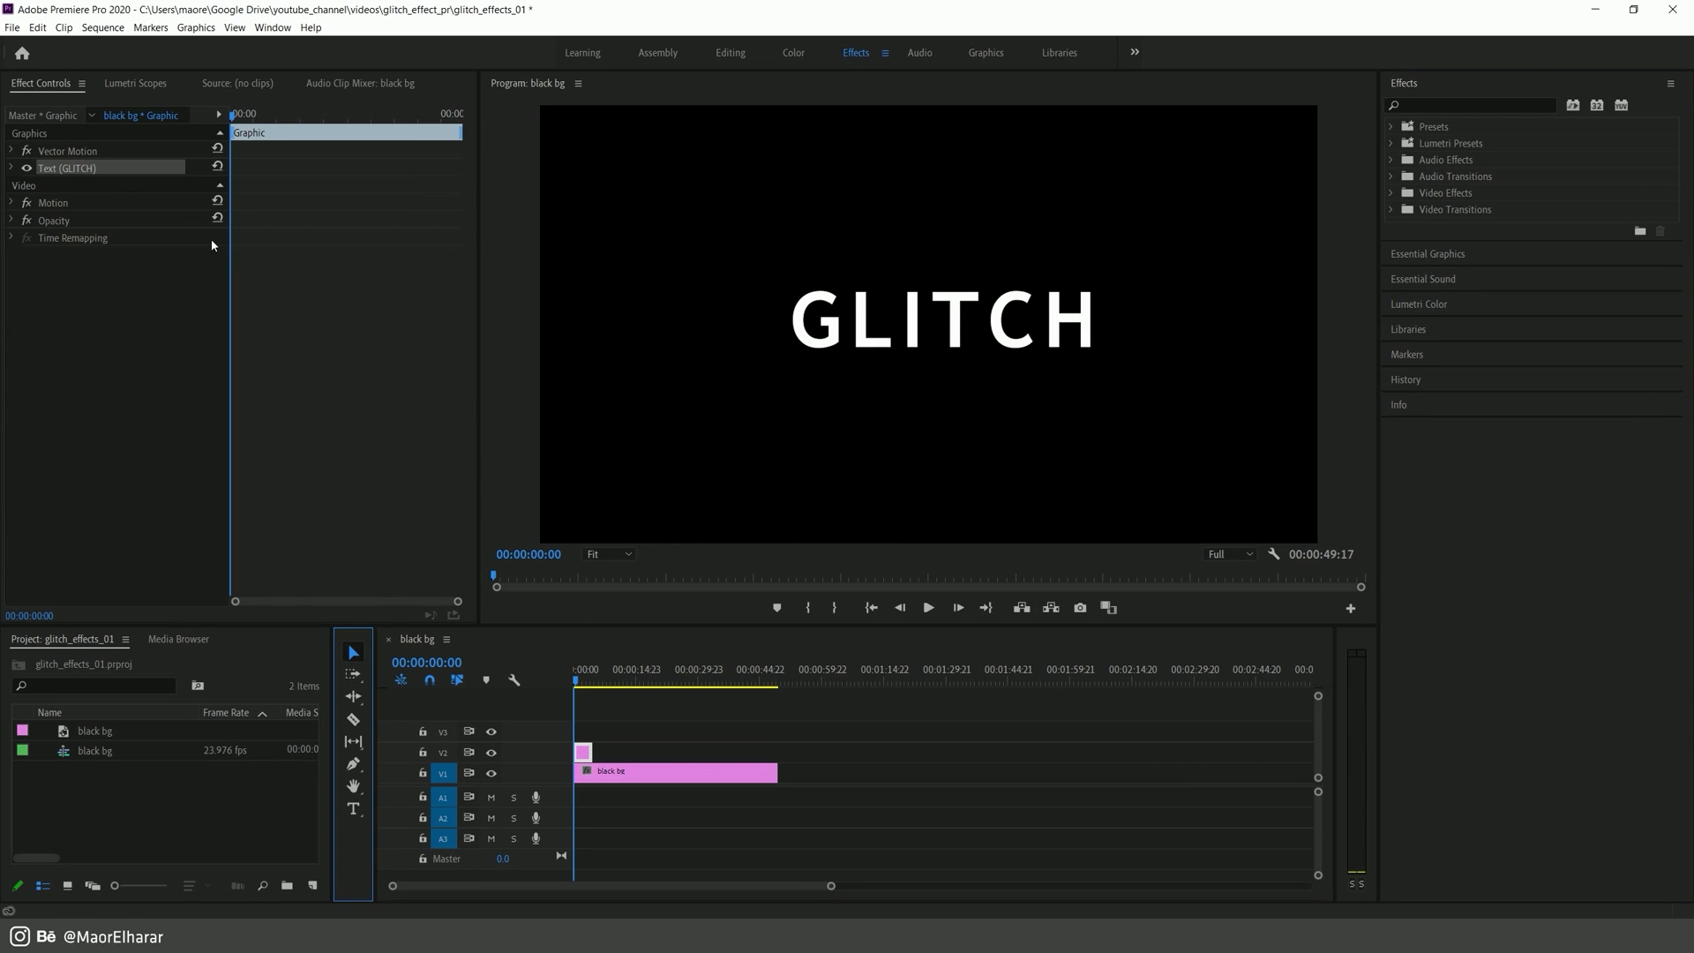
Step: Apply the VR Digital Glitch effect to the GLITCH text clip and extend the clip to the background's full length
left_click(1504, 102)
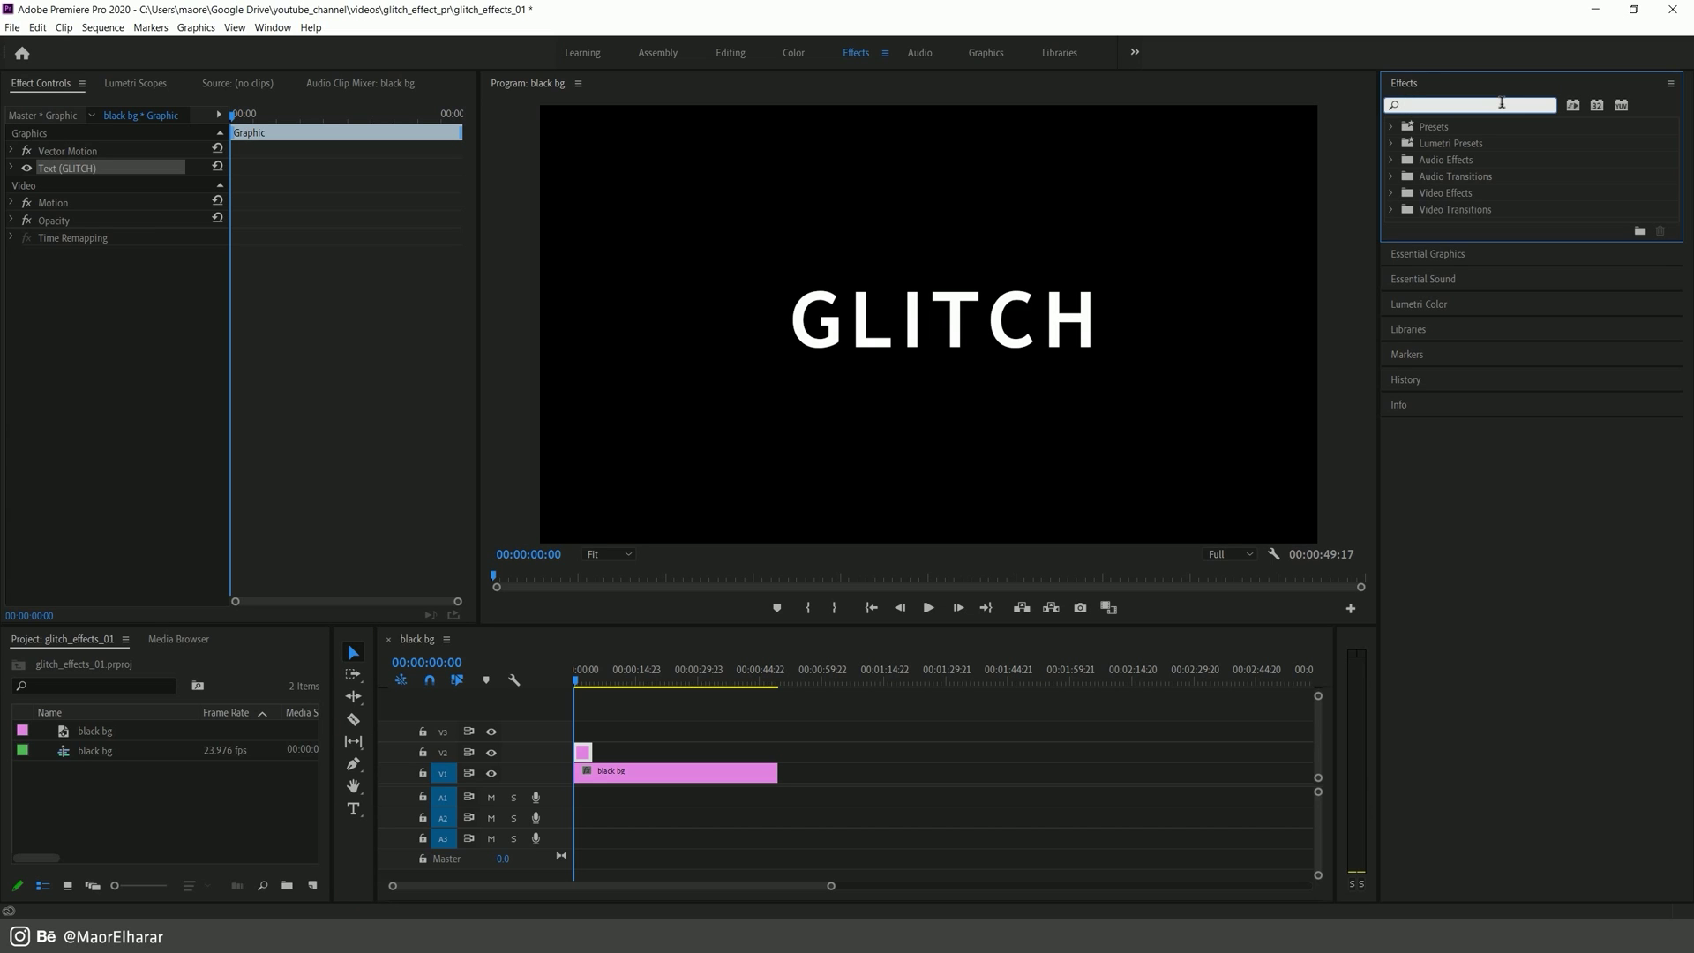
type("VR DIGI")
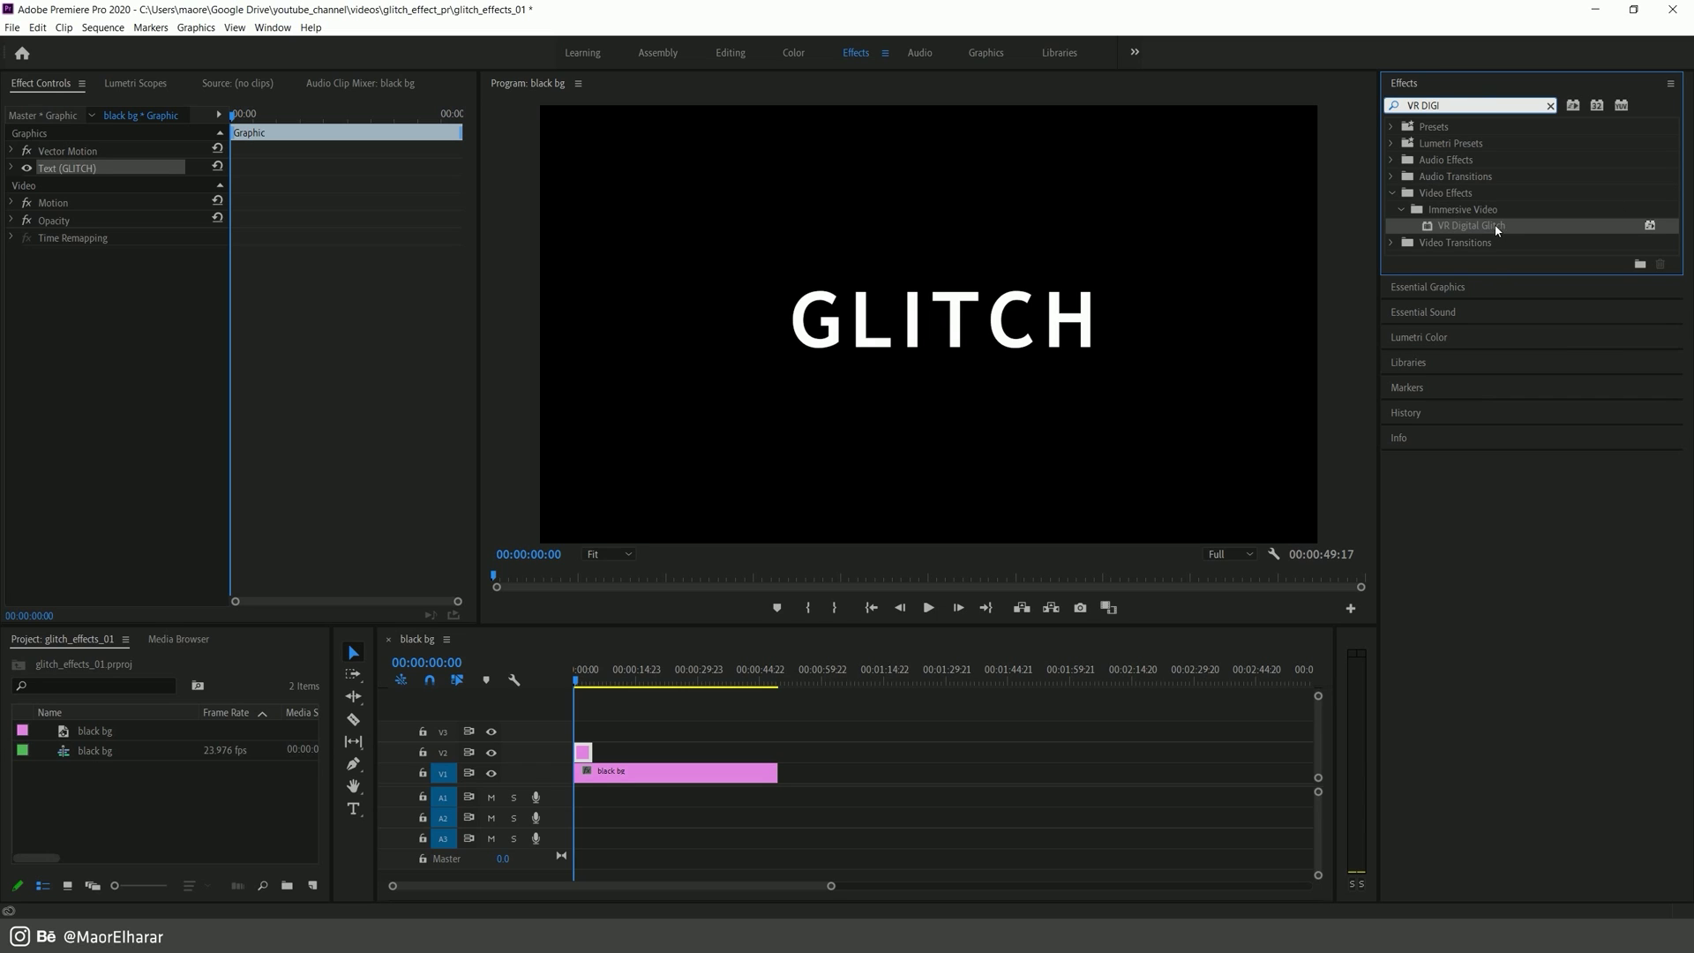
left_click_drag(1497, 229, 776, 752)
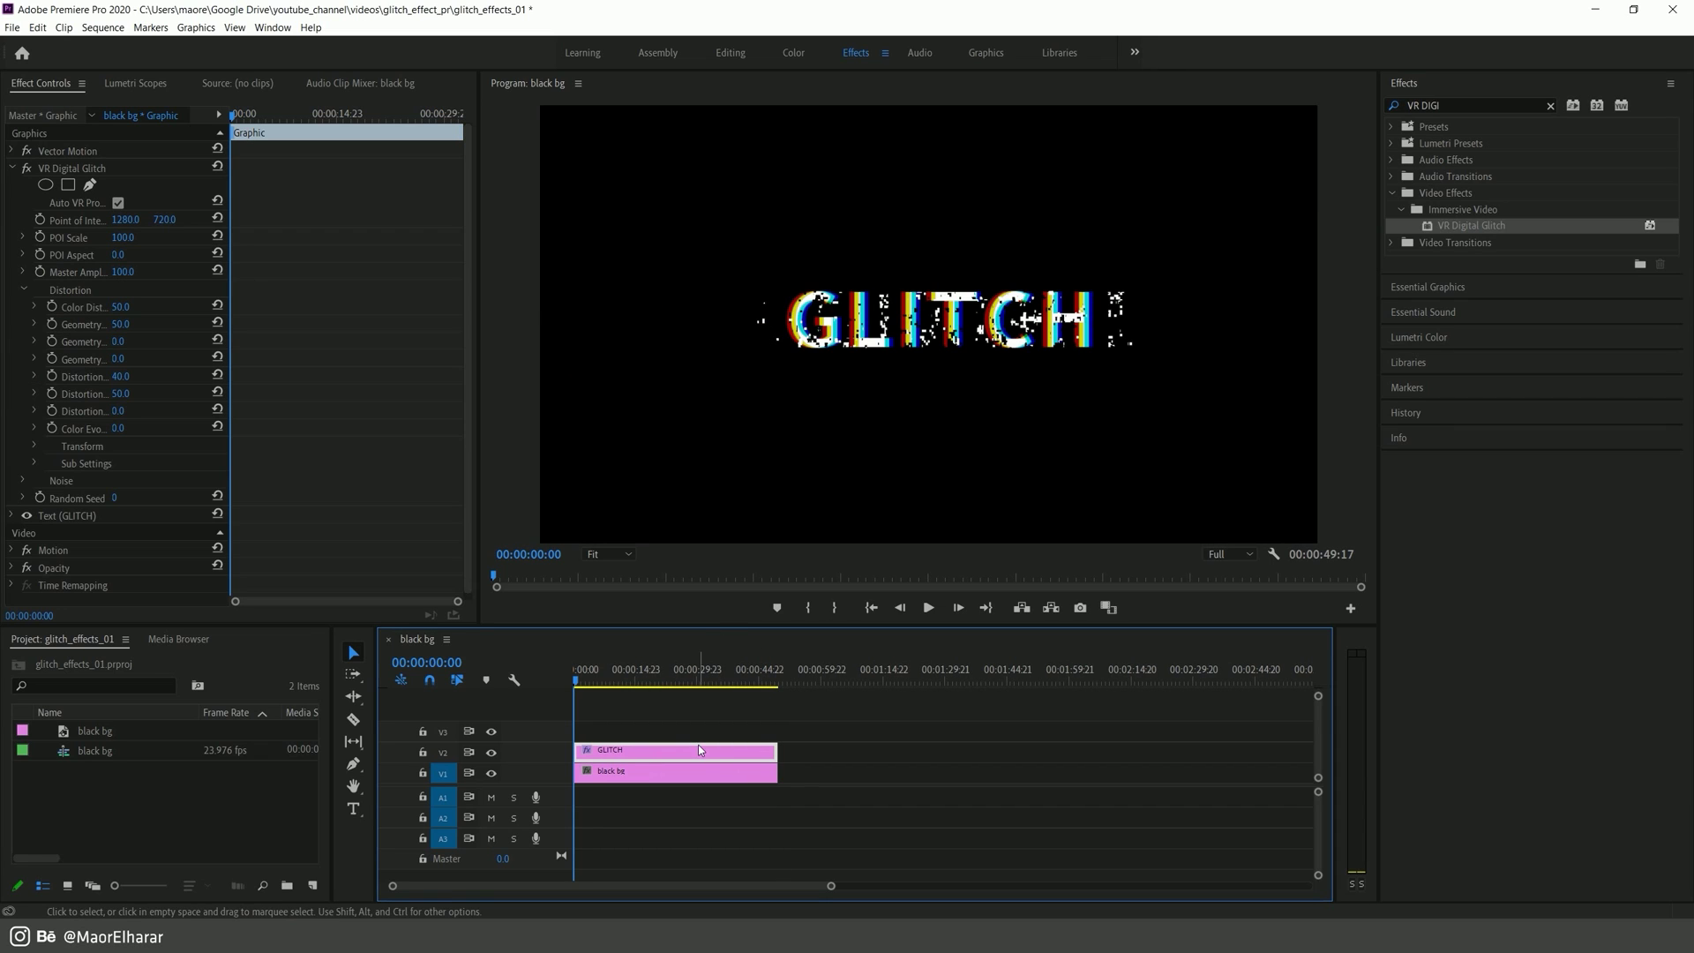
Step: At 00:00:02:05, enable keyframing for Master Amplitude, Color Distortion, the first Geometry setting, the first two lower Distortion settings and Color Evolution
left_click(308, 470)
left_click_drag(236, 605, 309, 604)
left_click_drag(251, 117, 318, 116)
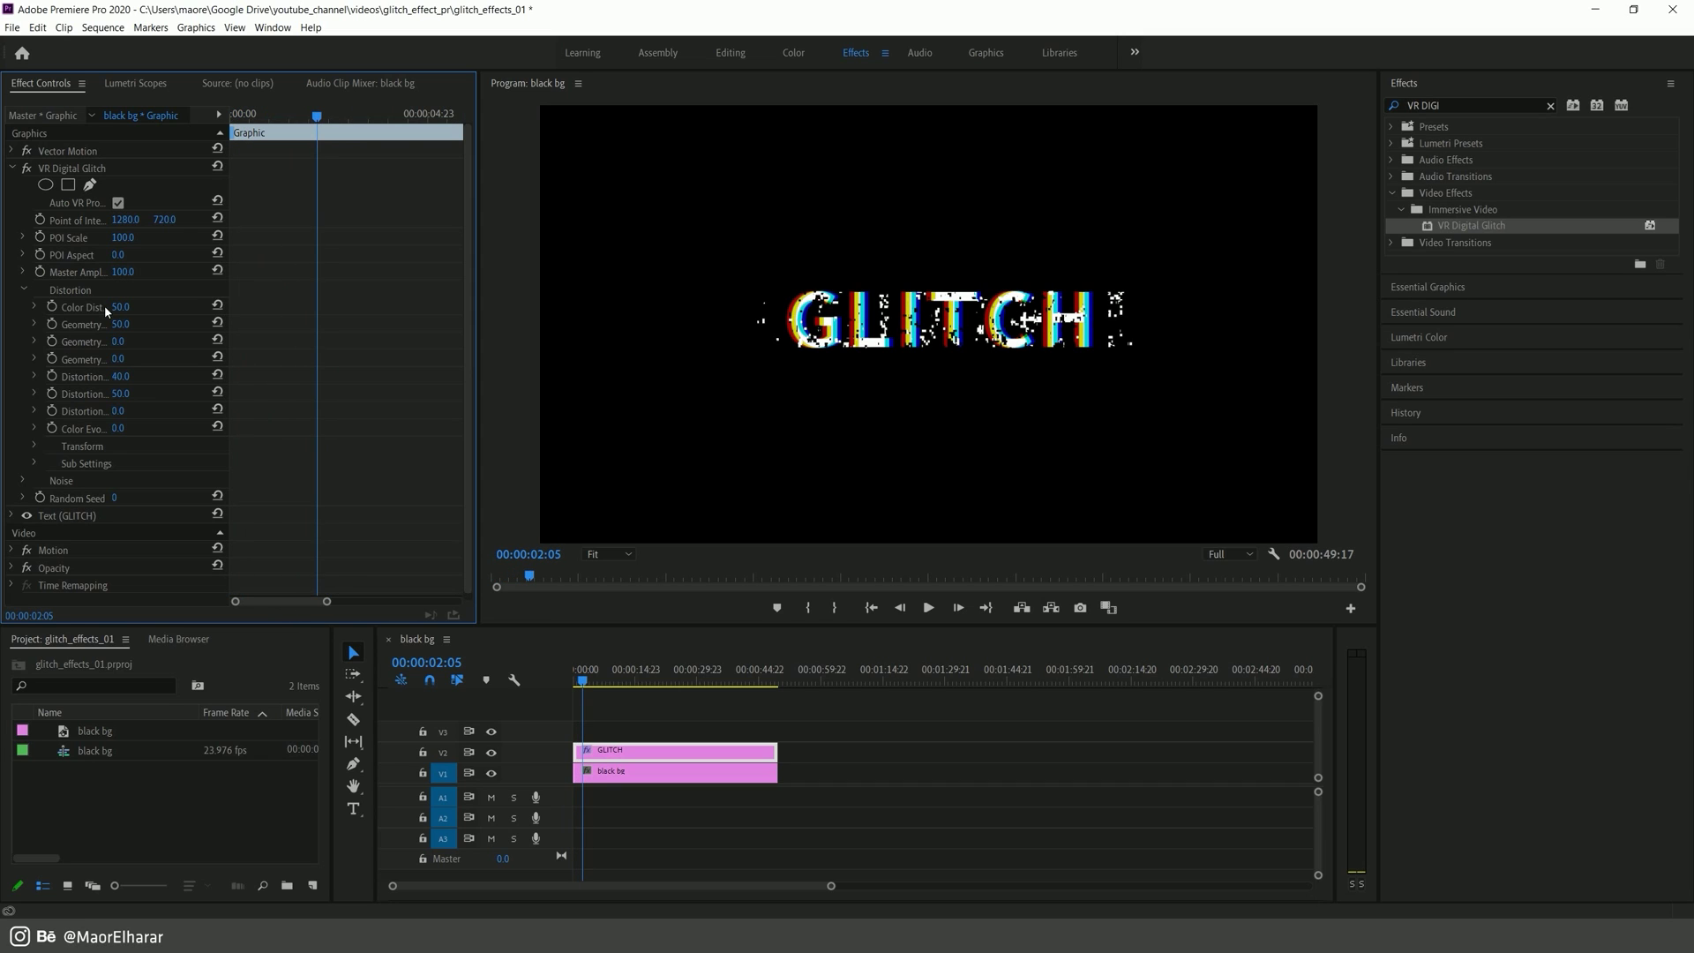
left_click(40, 271)
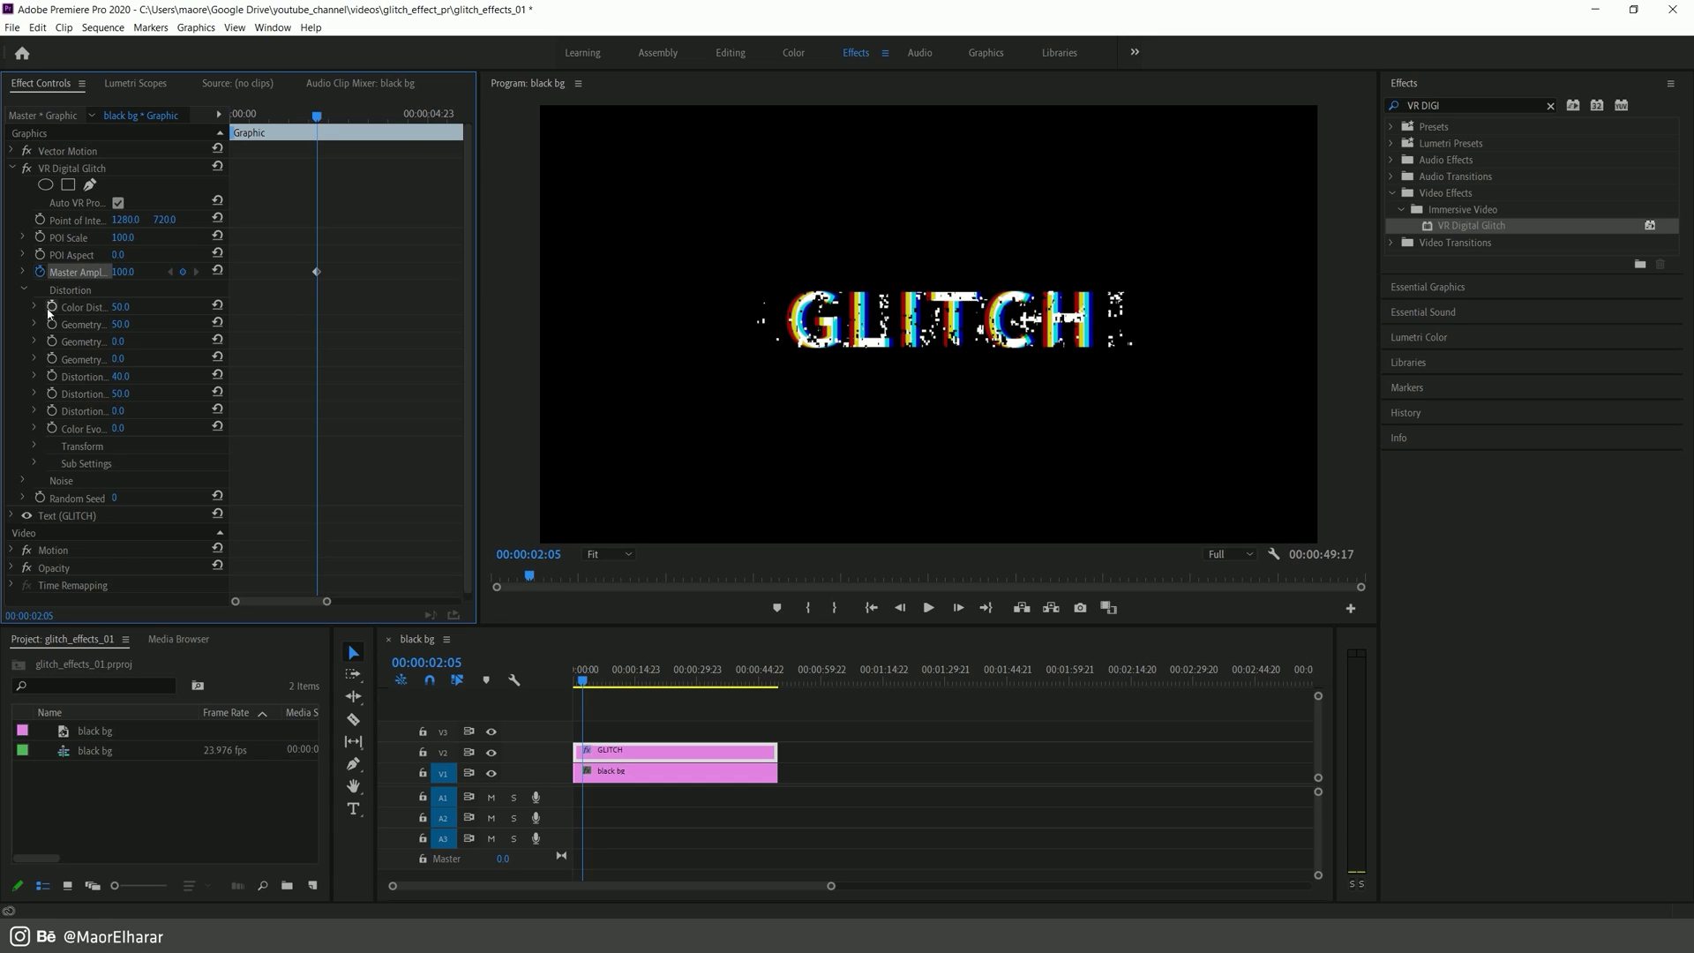
left_click(52, 324)
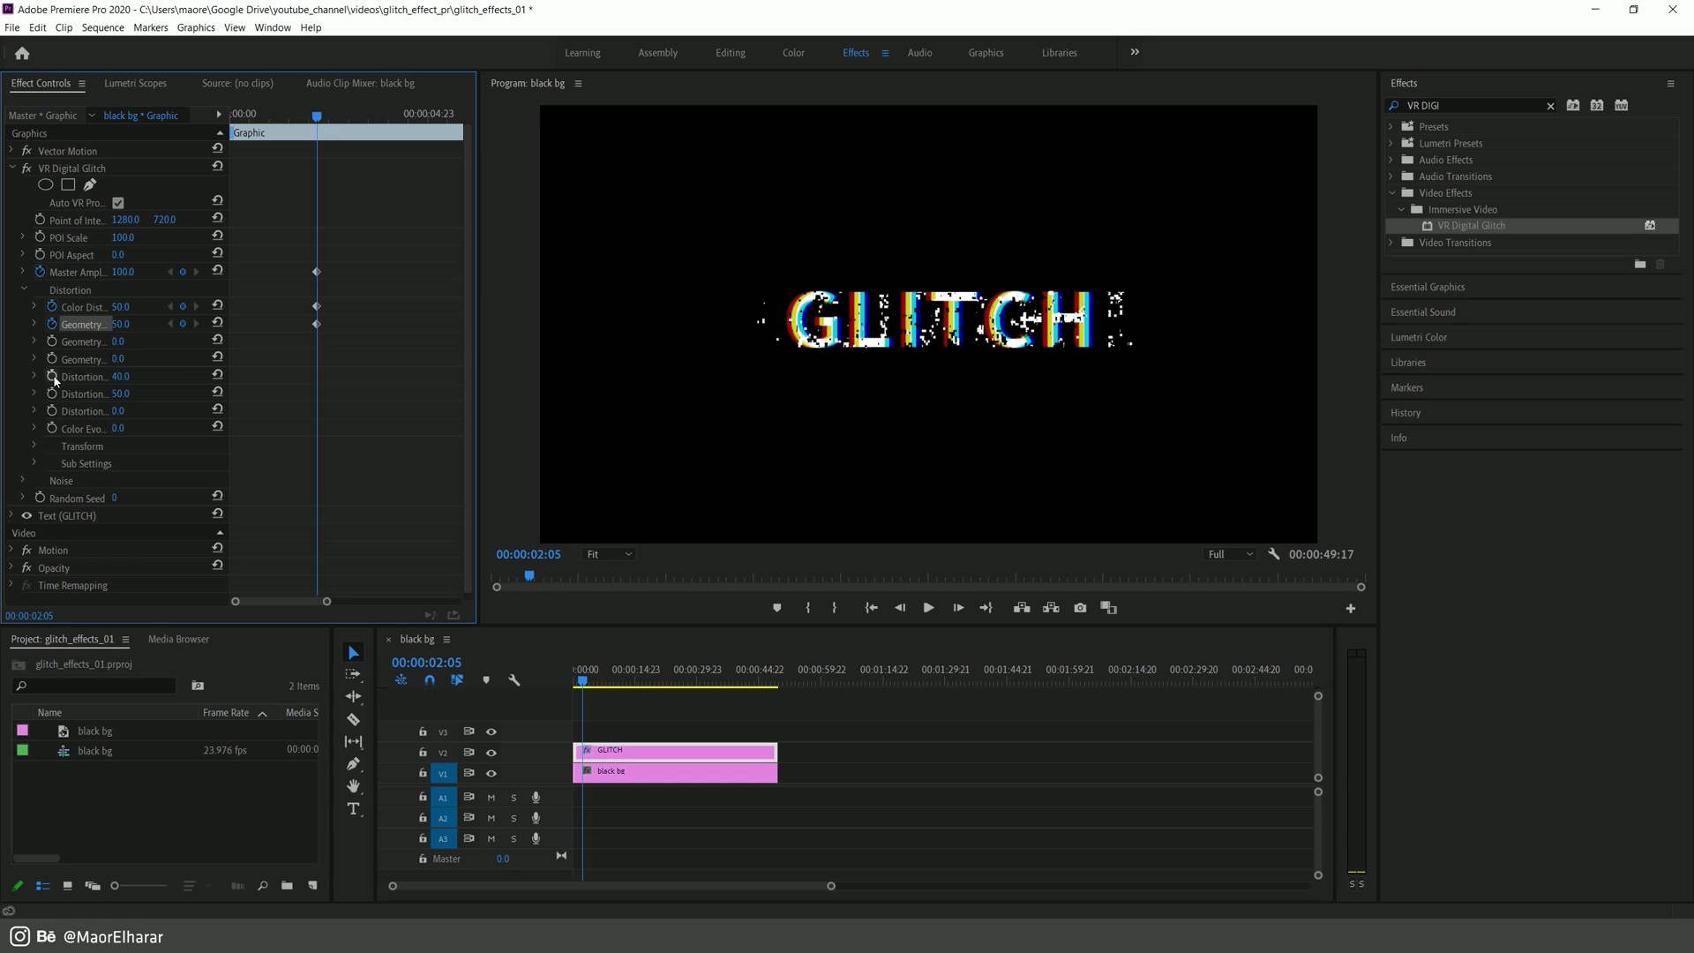
left_click(52, 376)
left_click(52, 394)
left_click(52, 428)
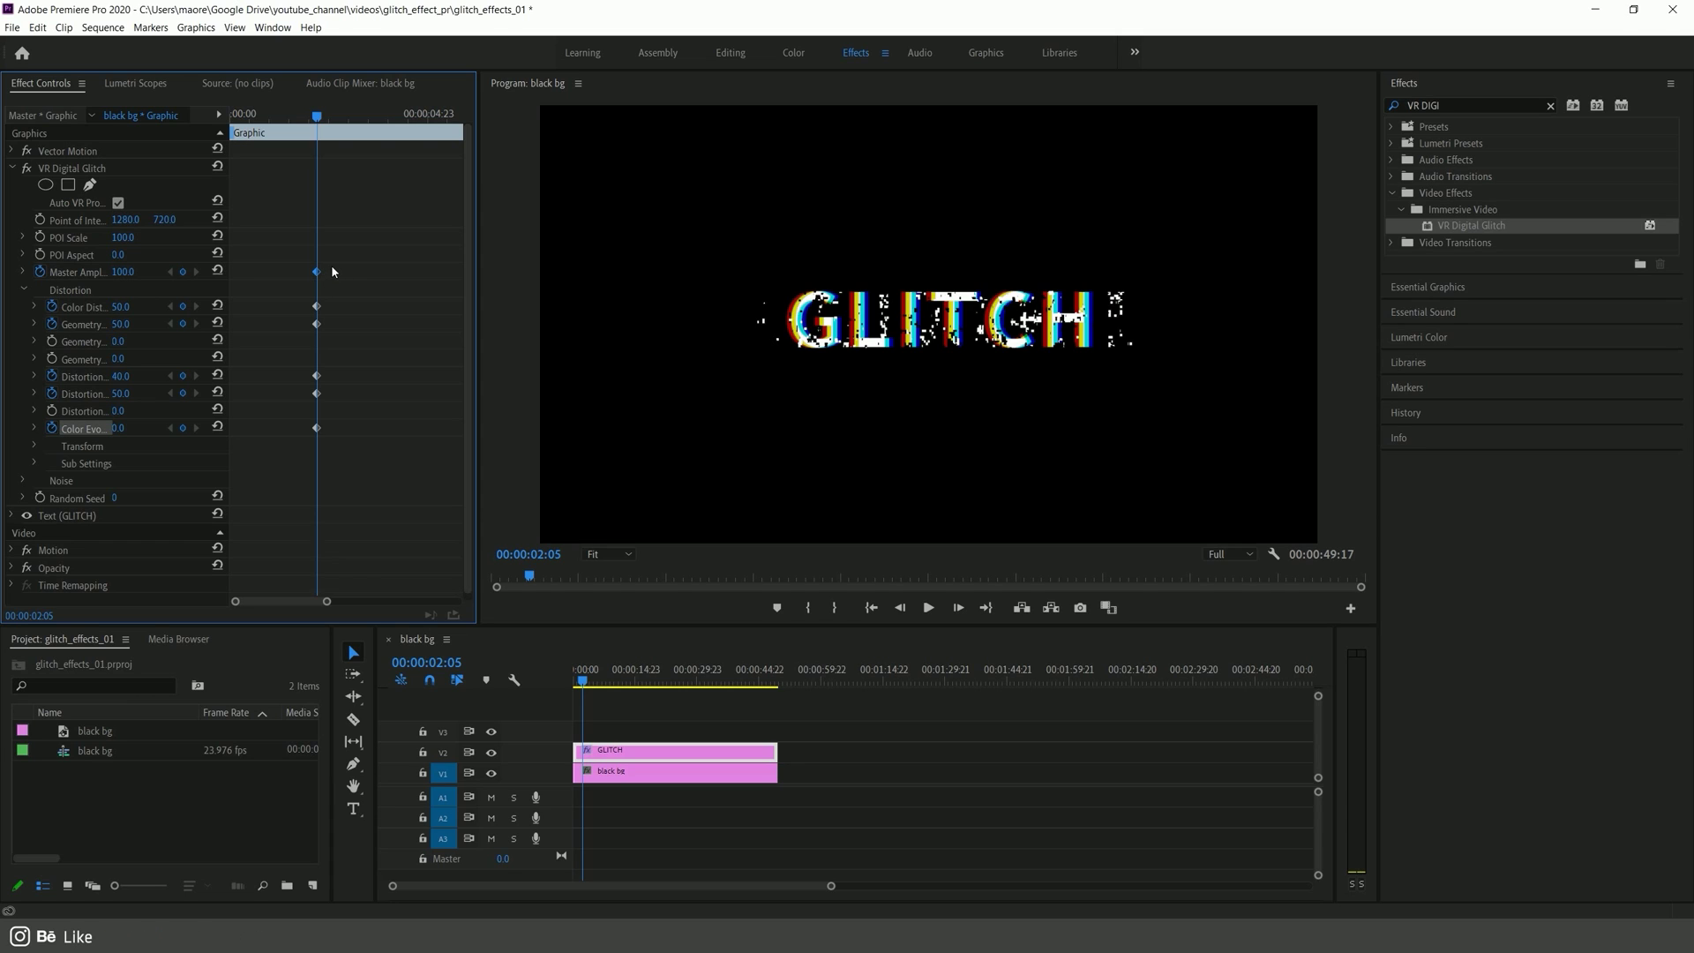
Step: Set Master Amplitude to 45, Color Distortion to 100 and the first Geometry setting to 80 at 00:00:02:05
left_click(127, 271)
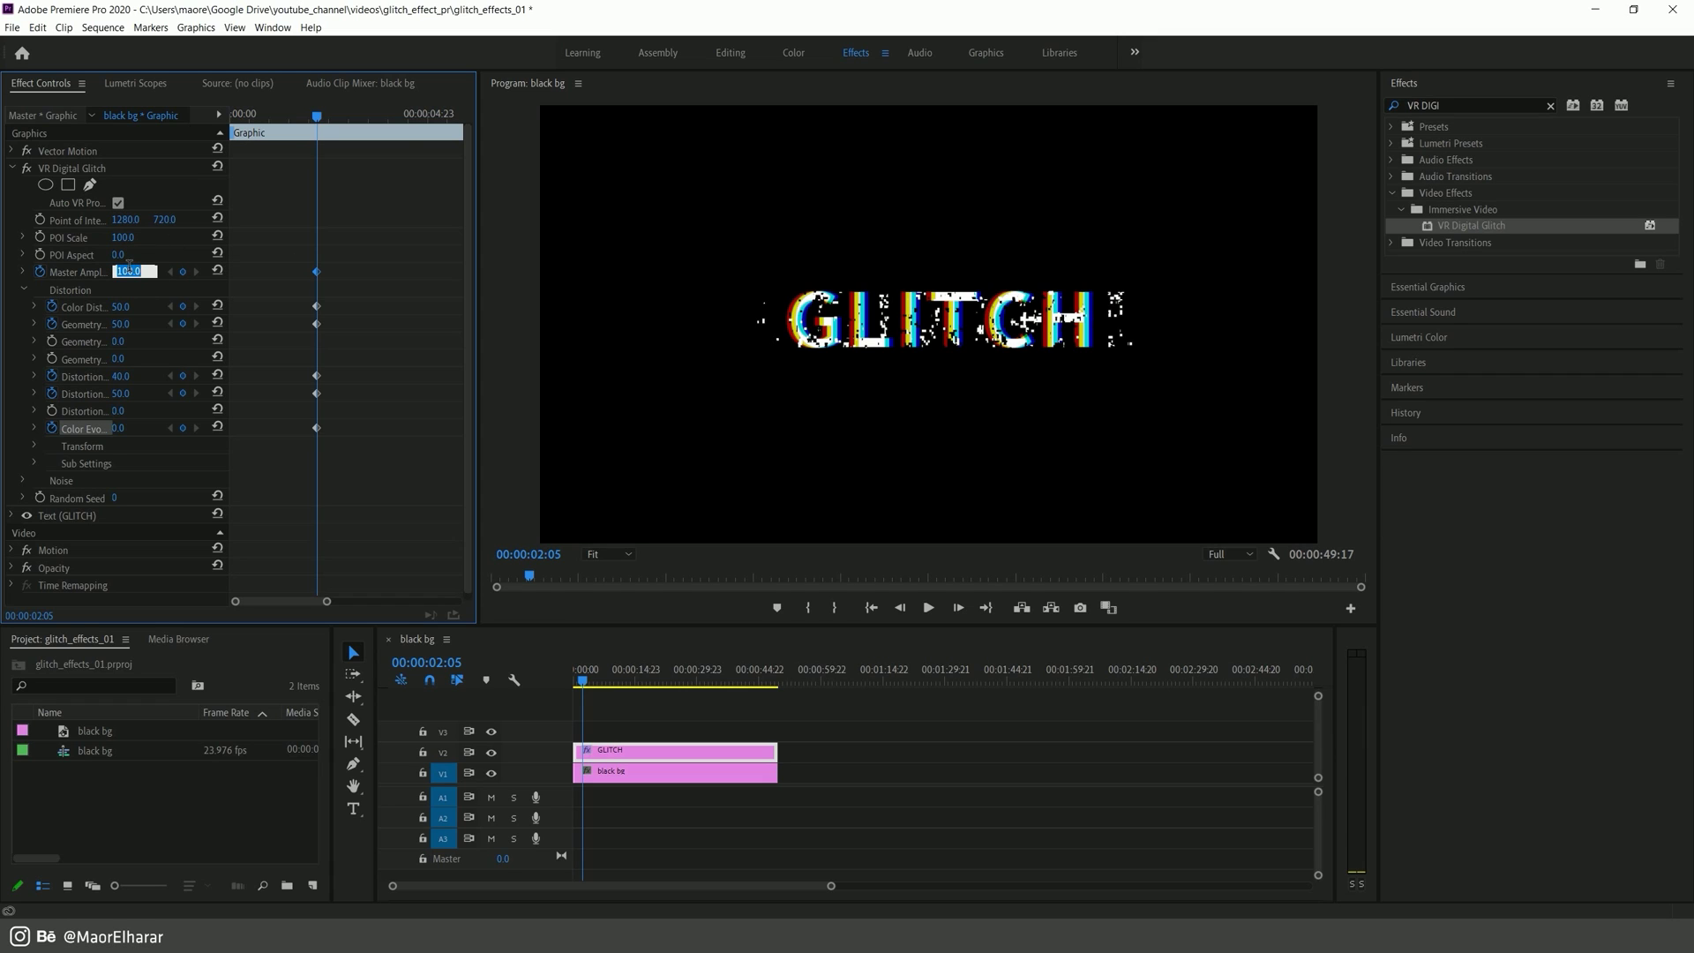
type("45")
left_click(134, 305)
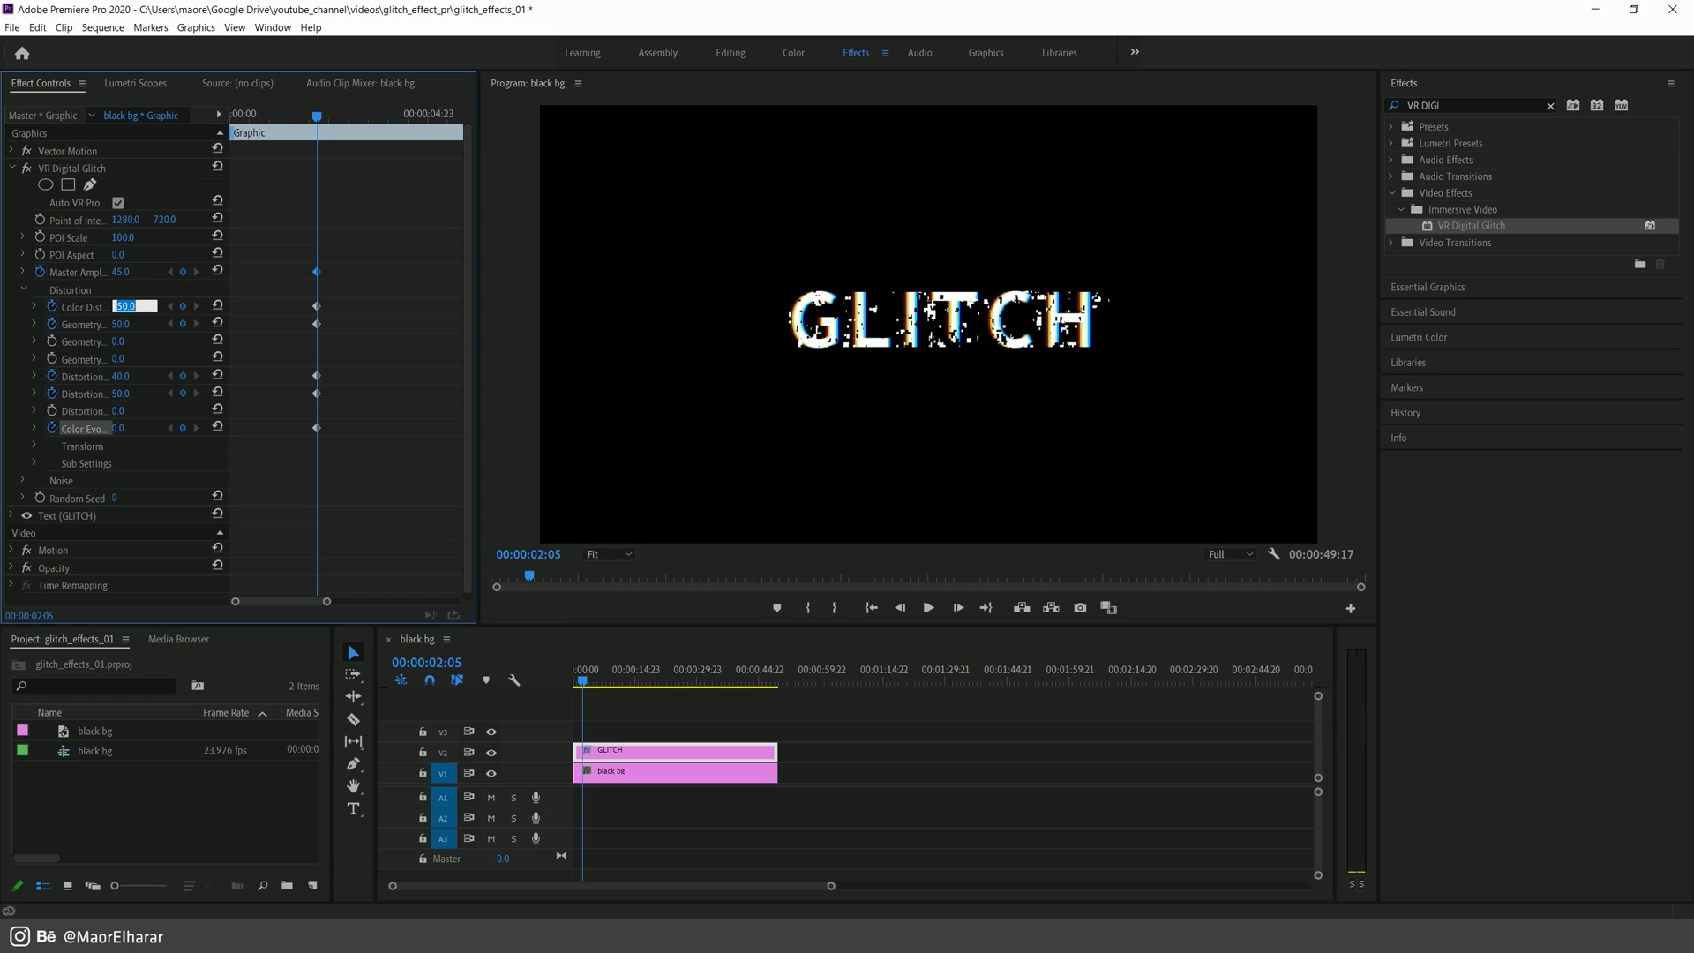
type("100")
key("Tab")
type("80")
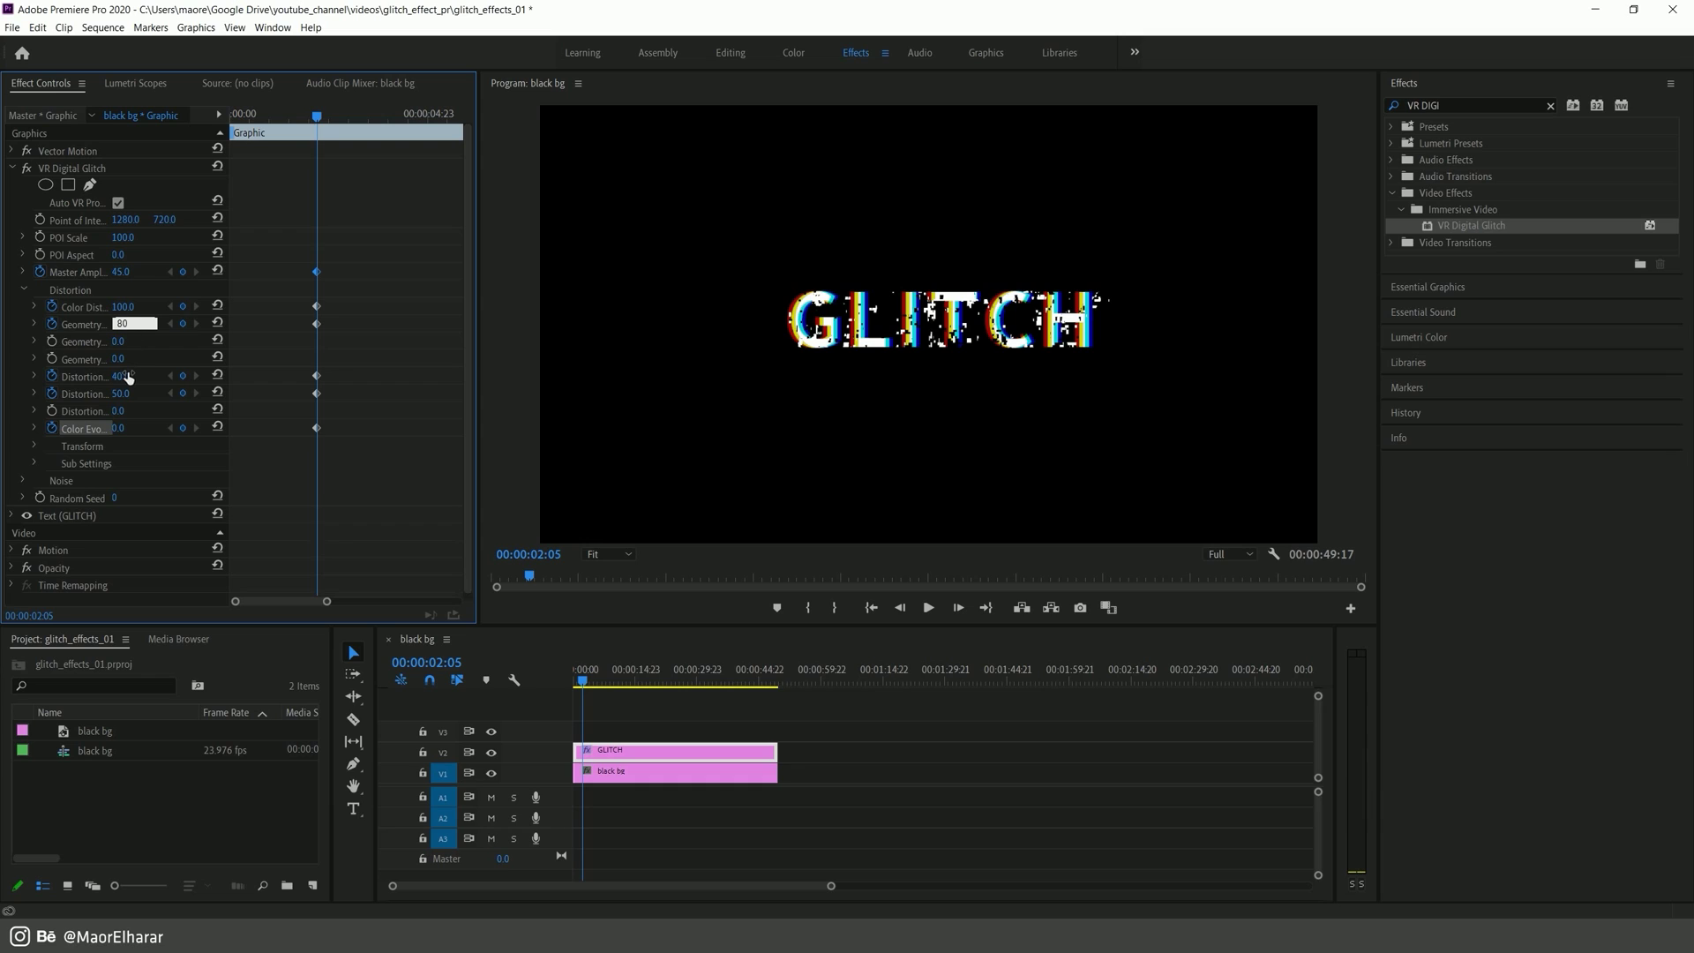
Step: Set the first two Distortion settings below the Geometry group to 15 and 90
left_click(121, 378)
type("15")
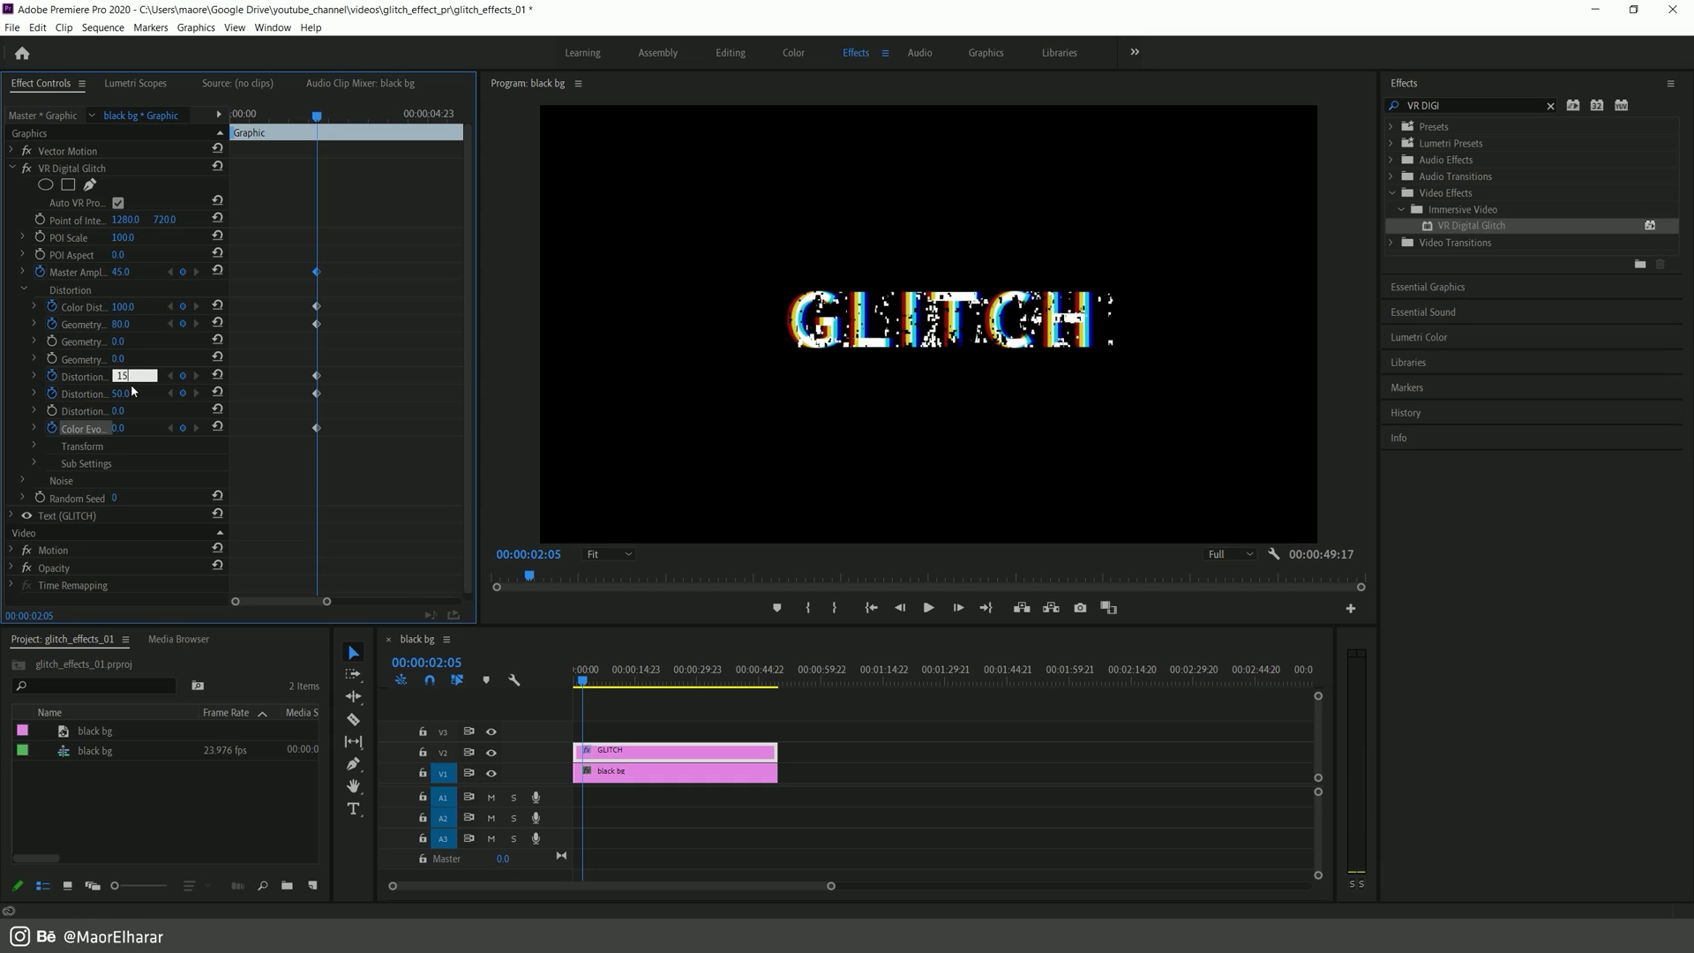
key("Tab")
type("90")
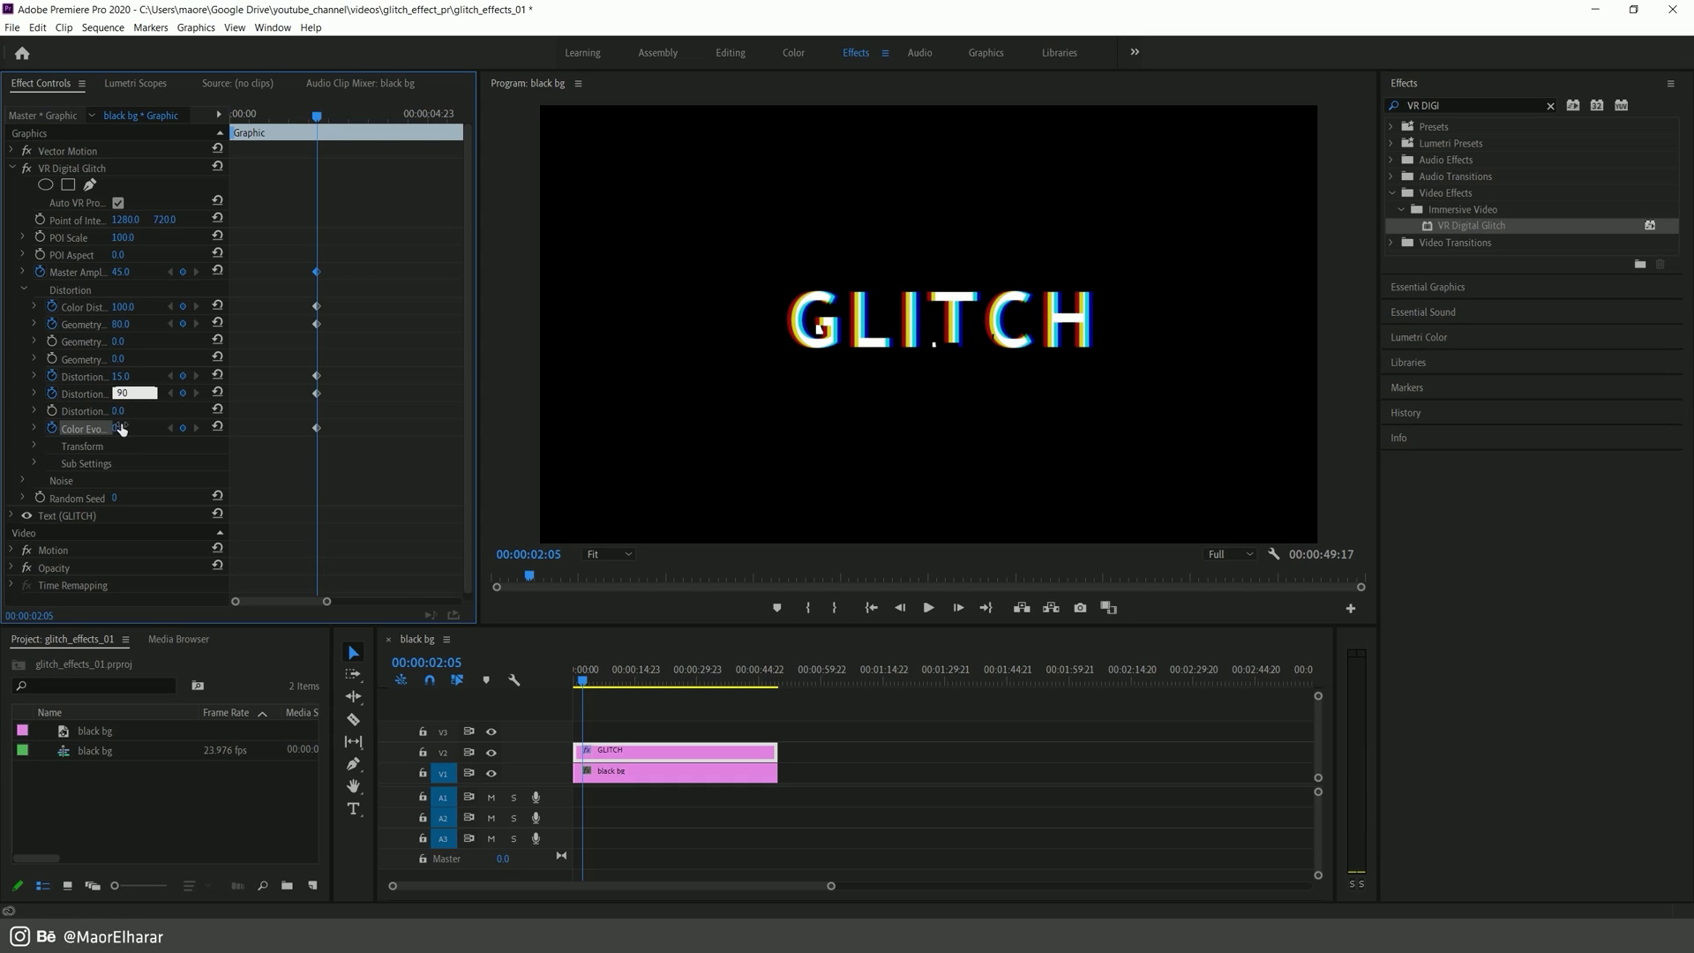
key("Return")
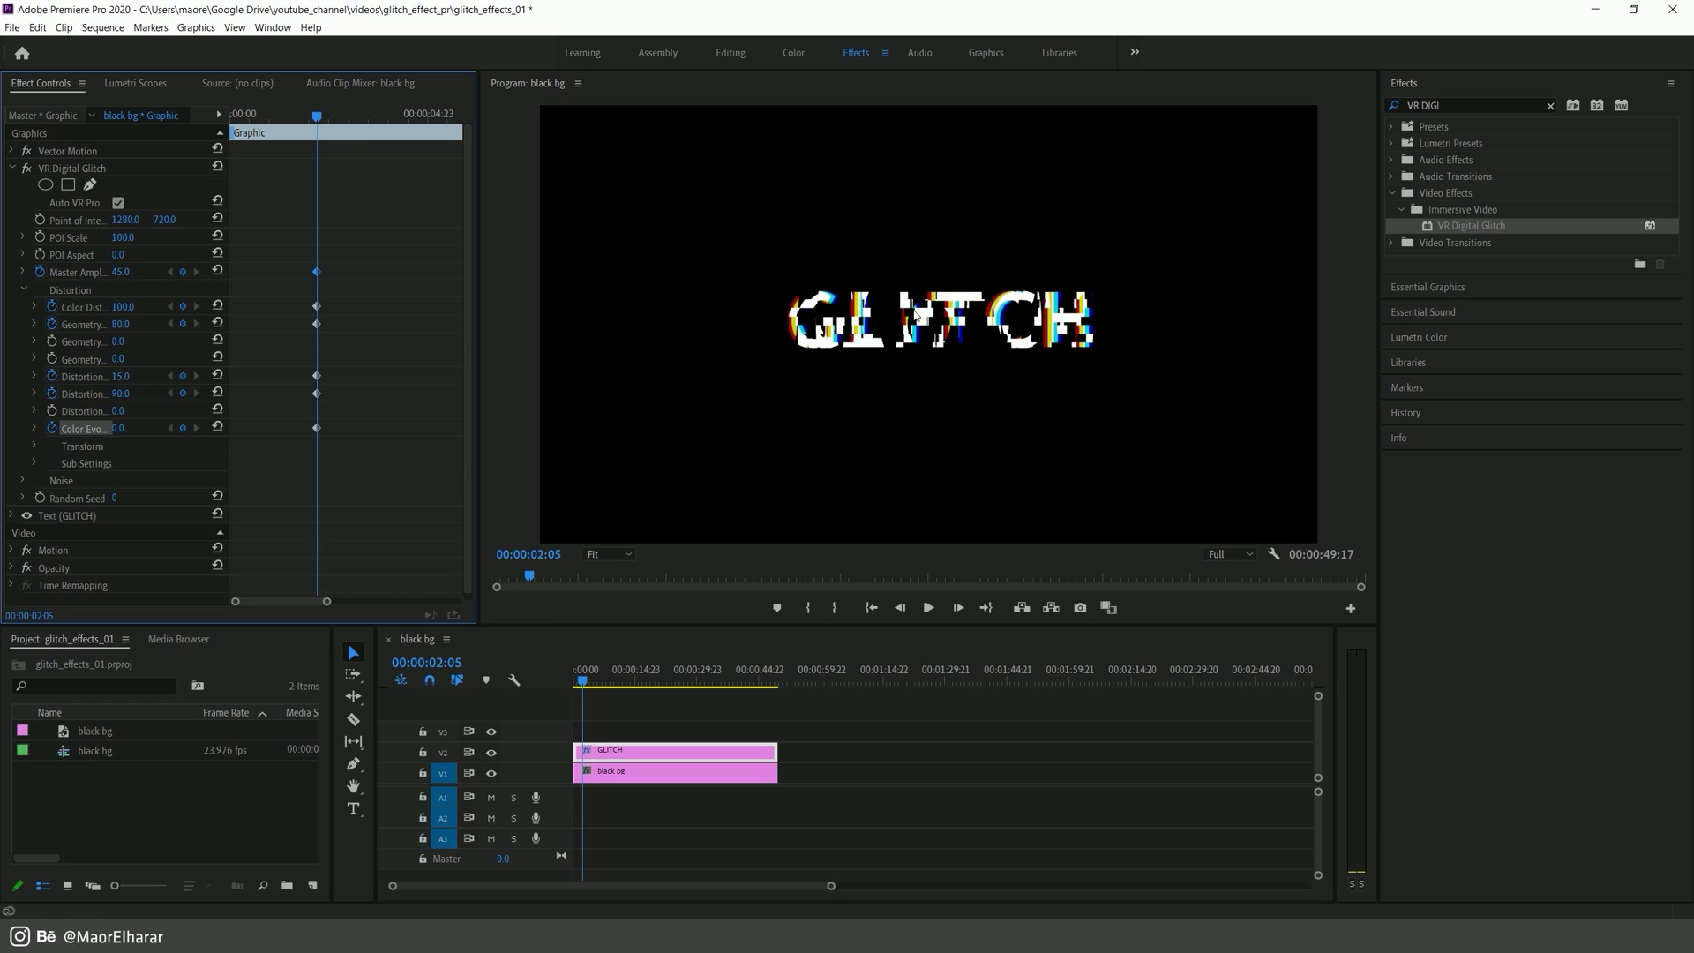
Step: Add a Master Amplitude keyframe of 1.0 at 00:00:00:00 and play back the animation
left_click_drag(310, 121, 231, 116)
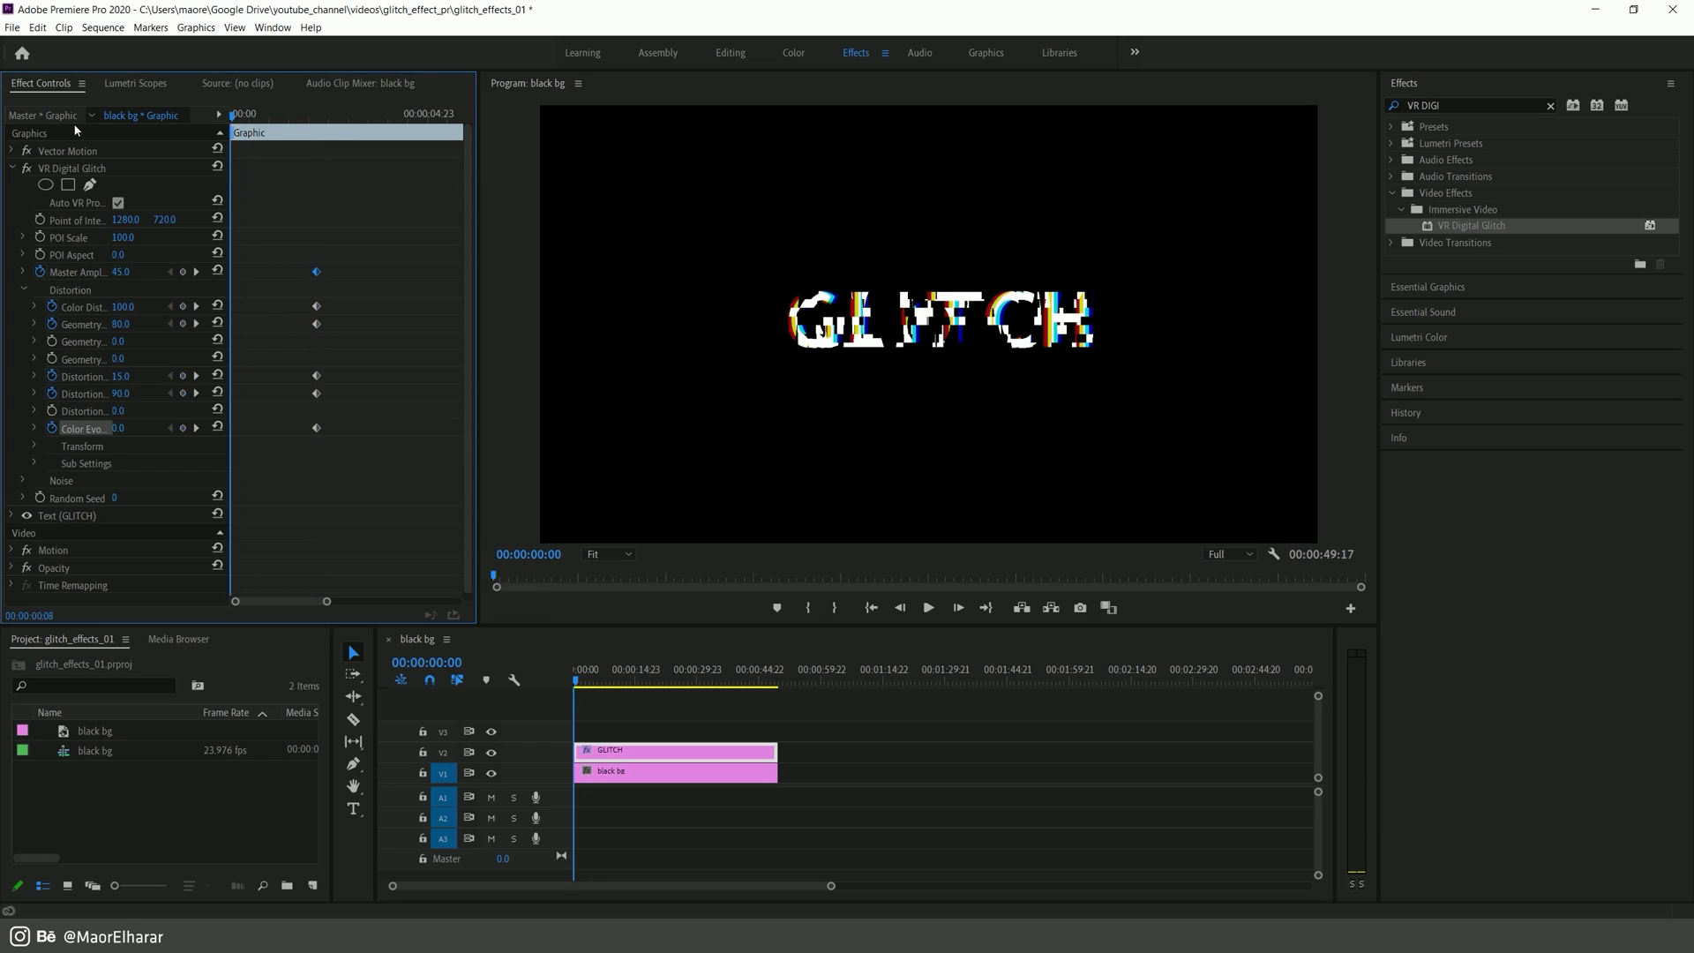
left_click(182, 272)
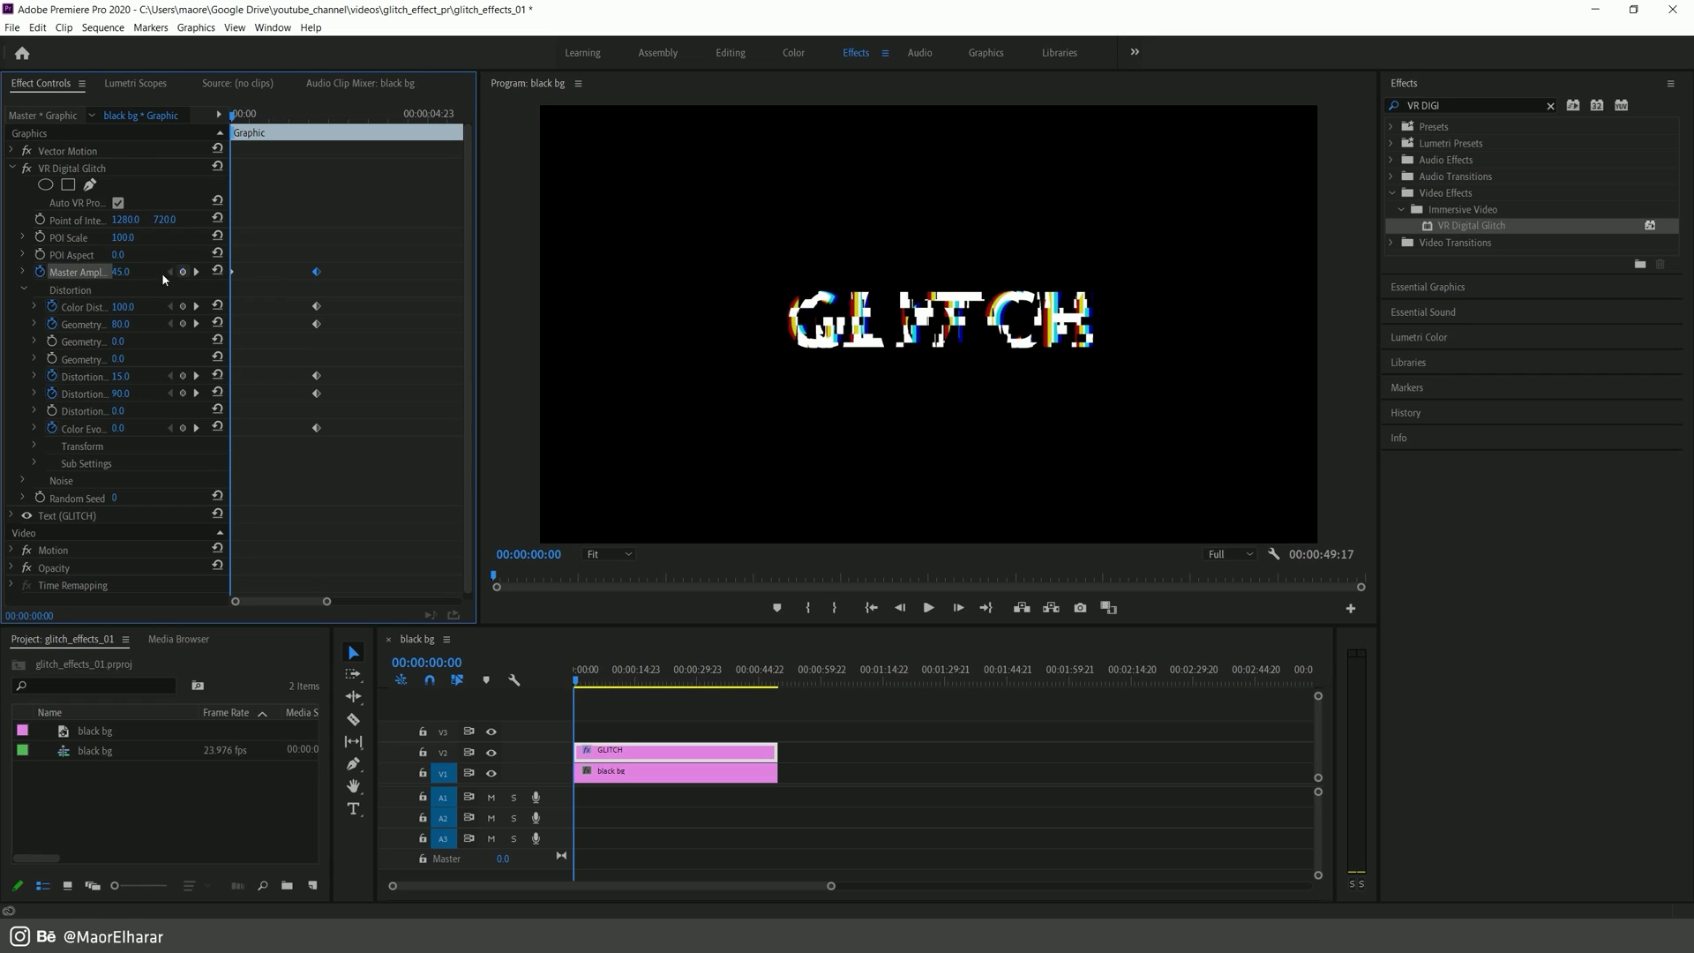
left_click_drag(122, 272, 84, 272)
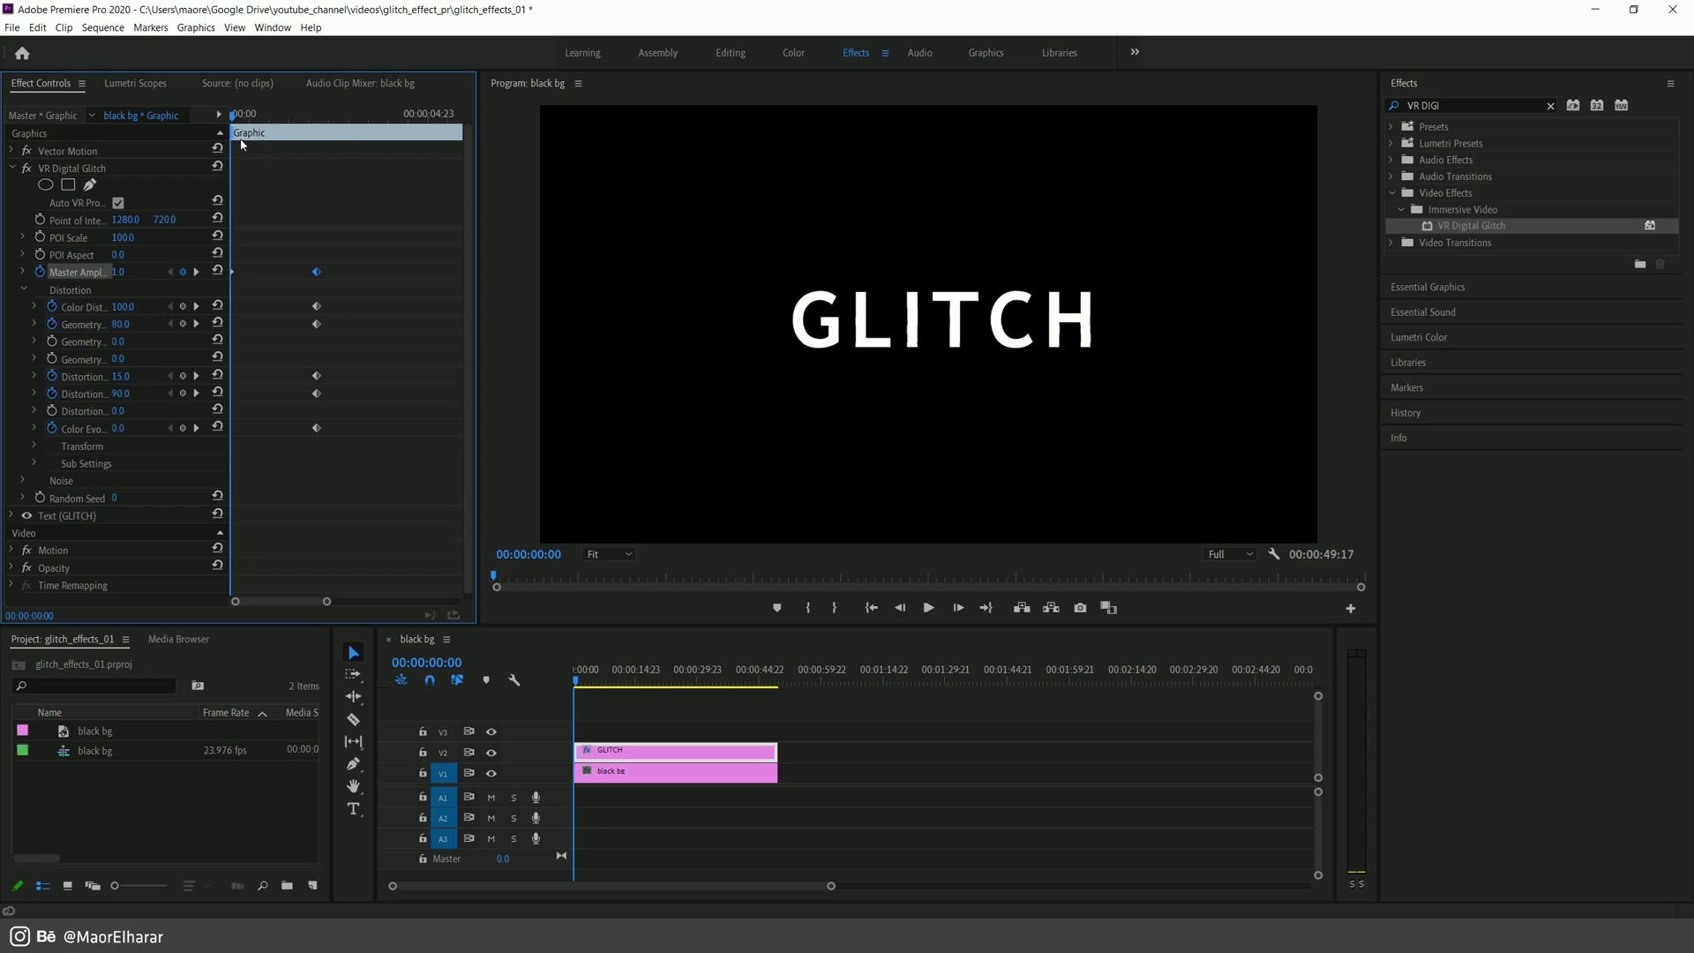
key("space")
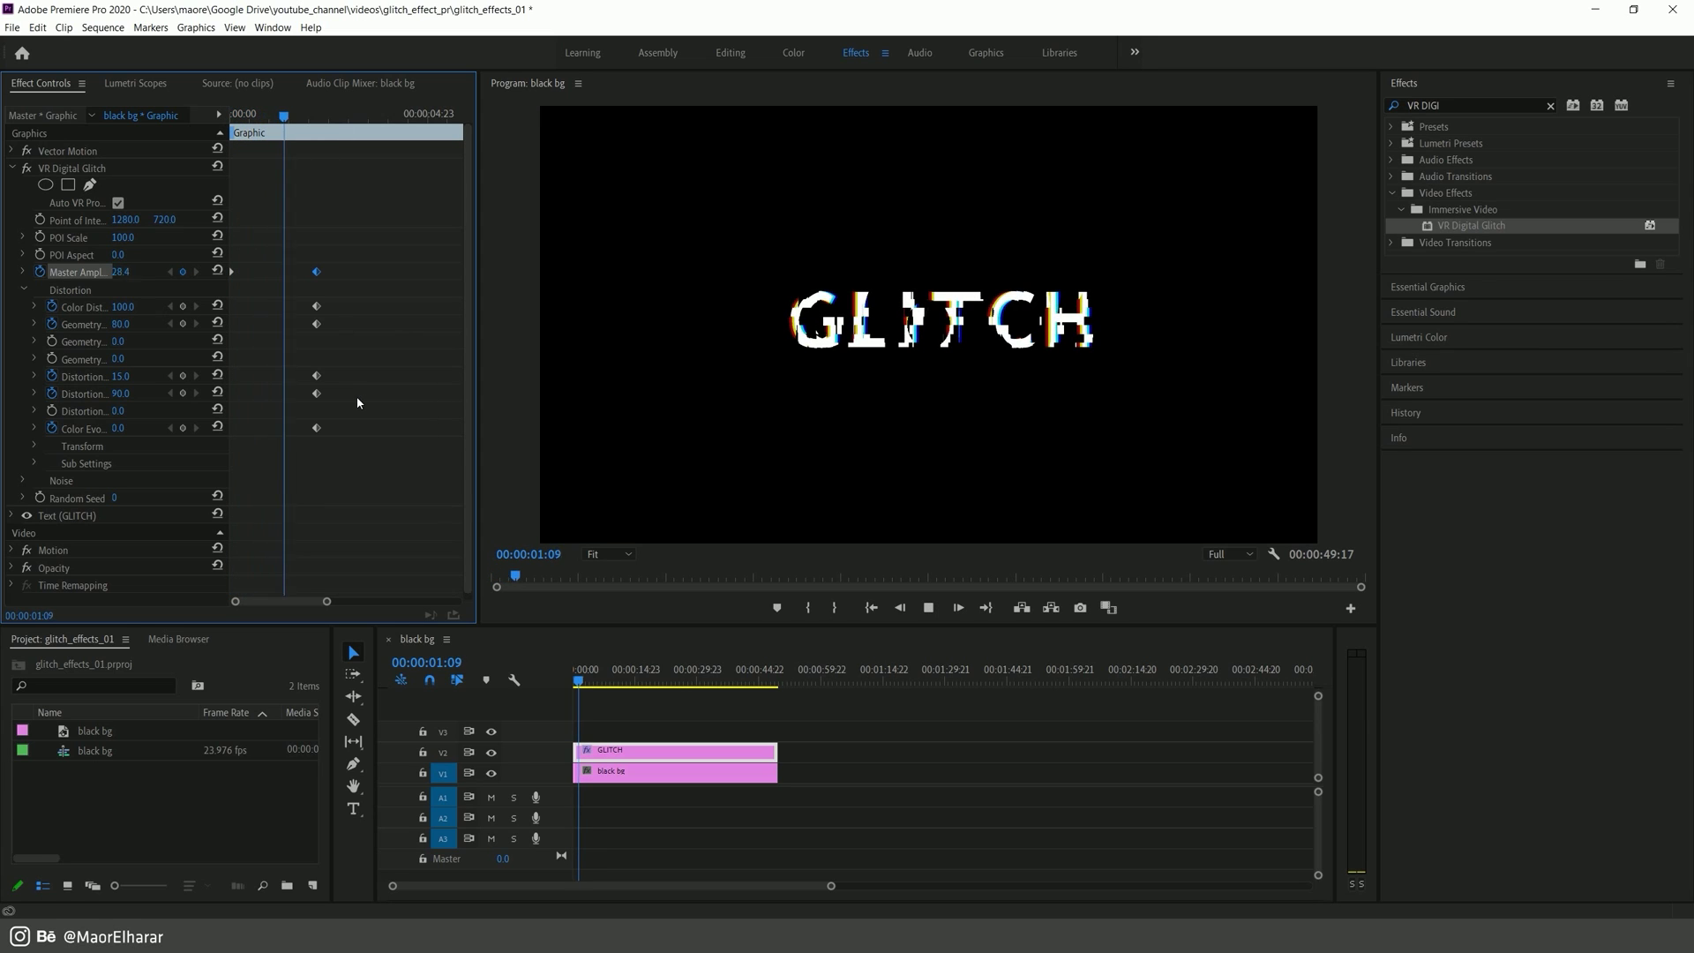
key("space")
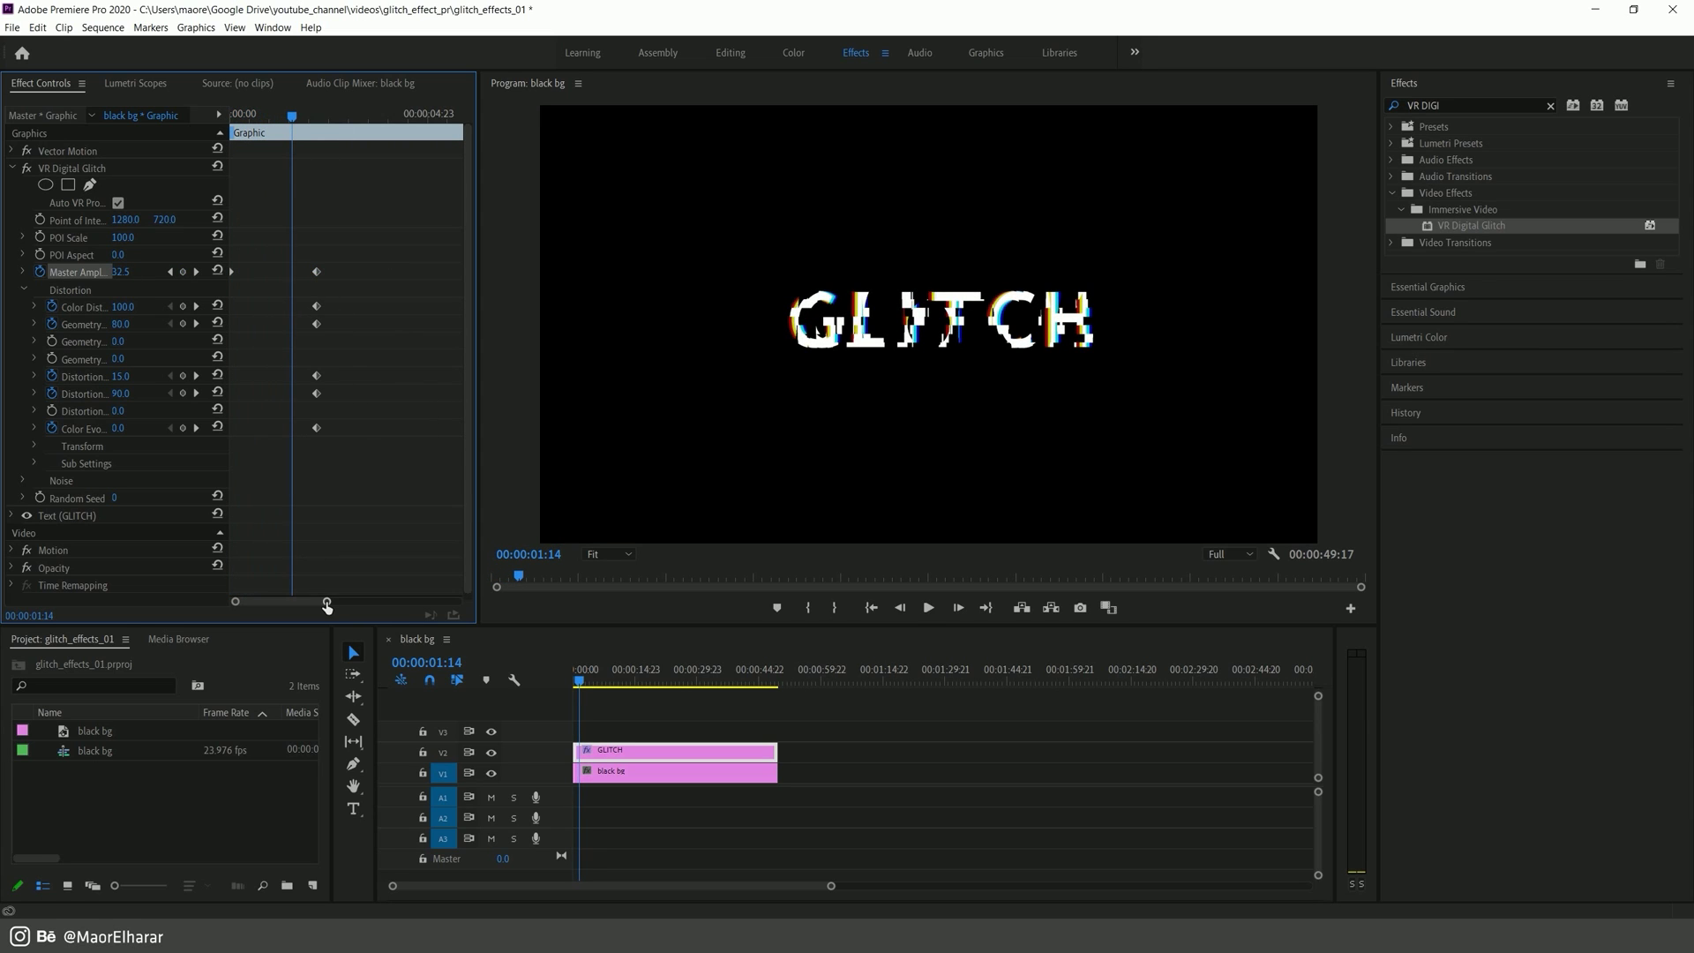
Step: Move the whole group of keyframes from 00:00:02:05 to about 00:00:00:05 and play back the faster glitch
left_click_drag(326, 603, 311, 607)
left_click_drag(458, 249, 368, 471)
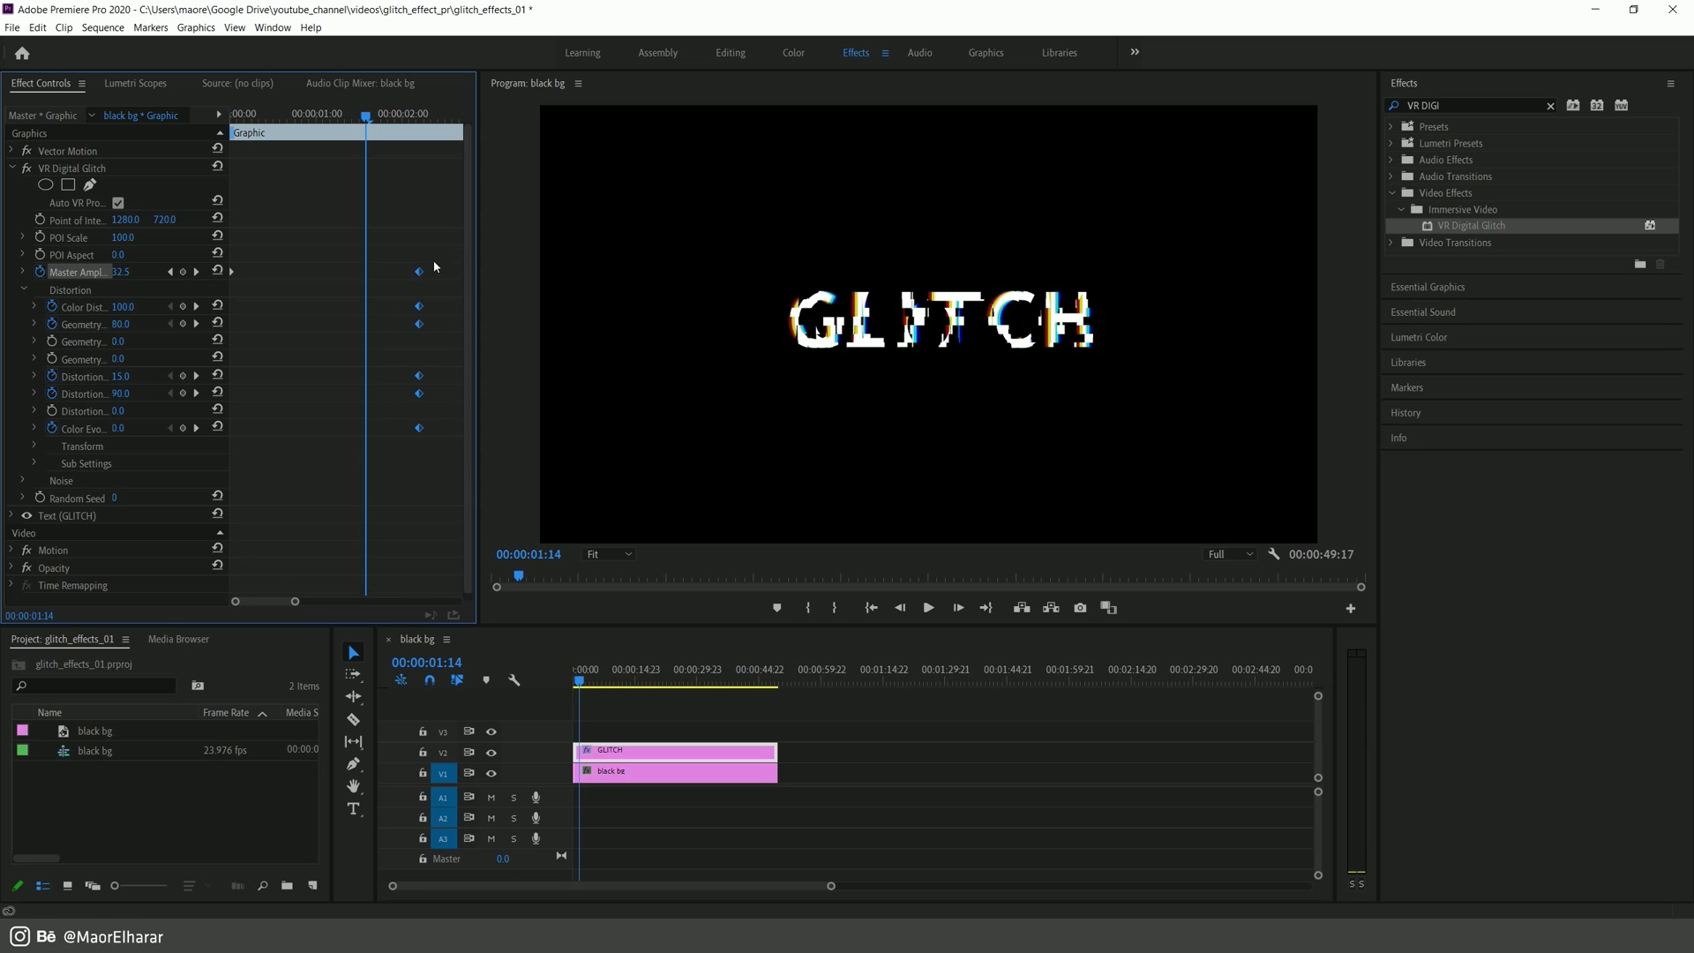
left_click_drag(420, 278, 242, 277)
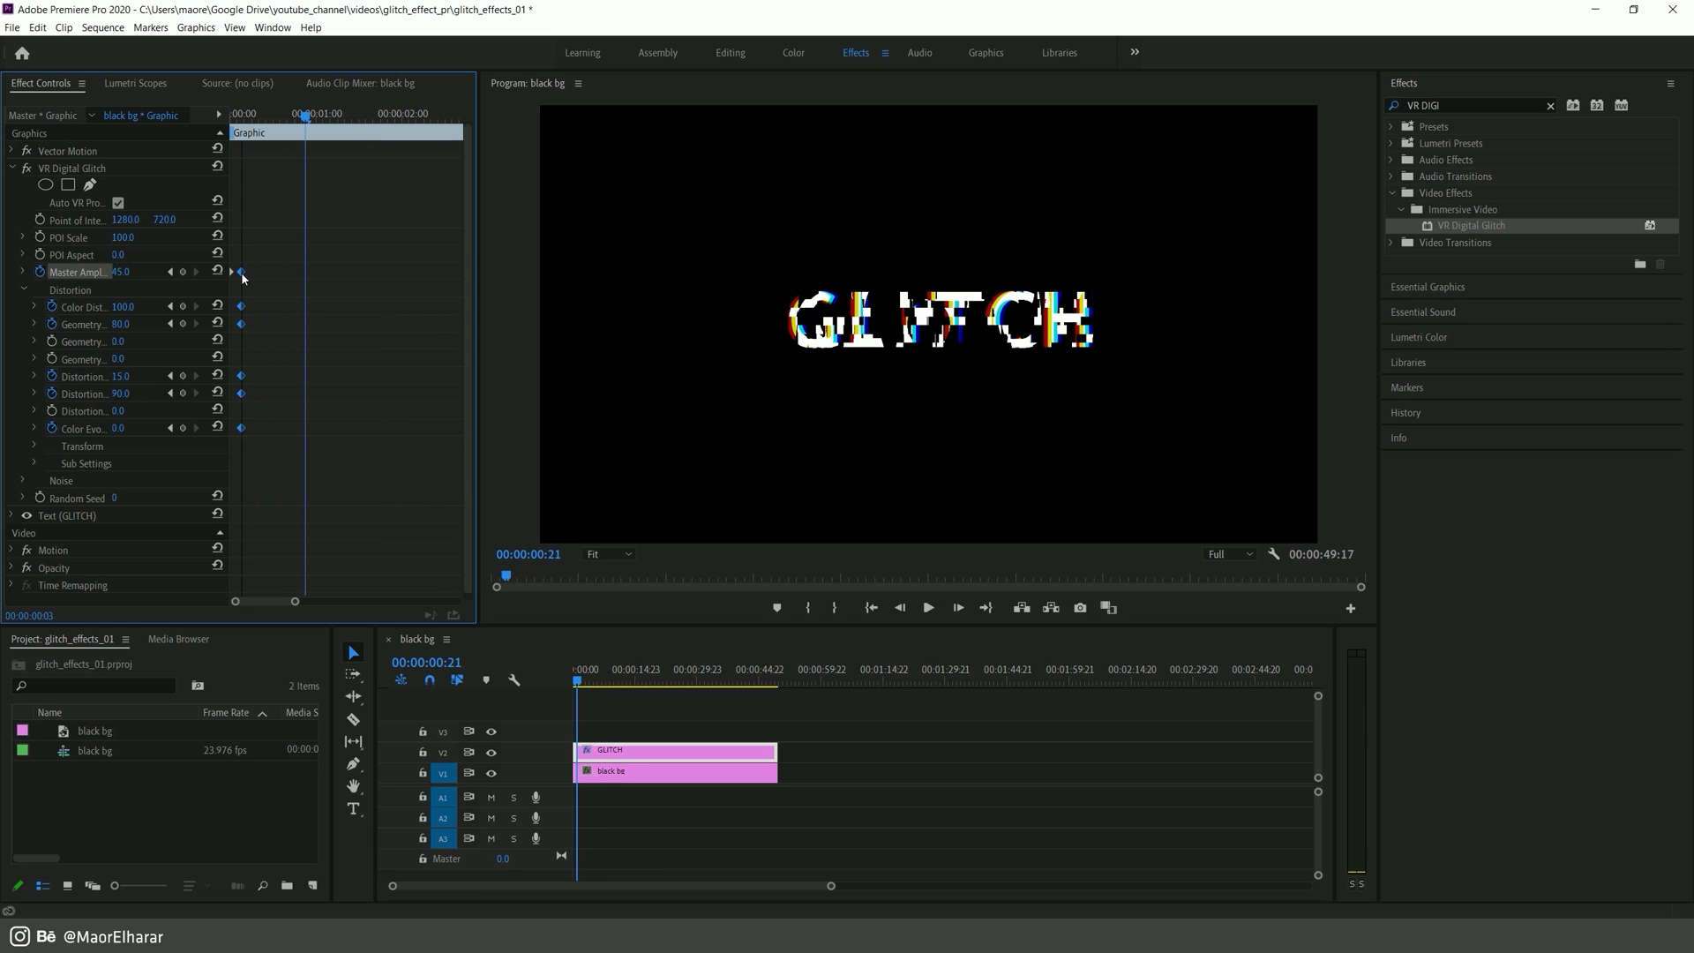
left_click_drag(294, 601, 267, 601)
left_click(271, 117)
left_click_drag(270, 118, 109, 132)
key("space")
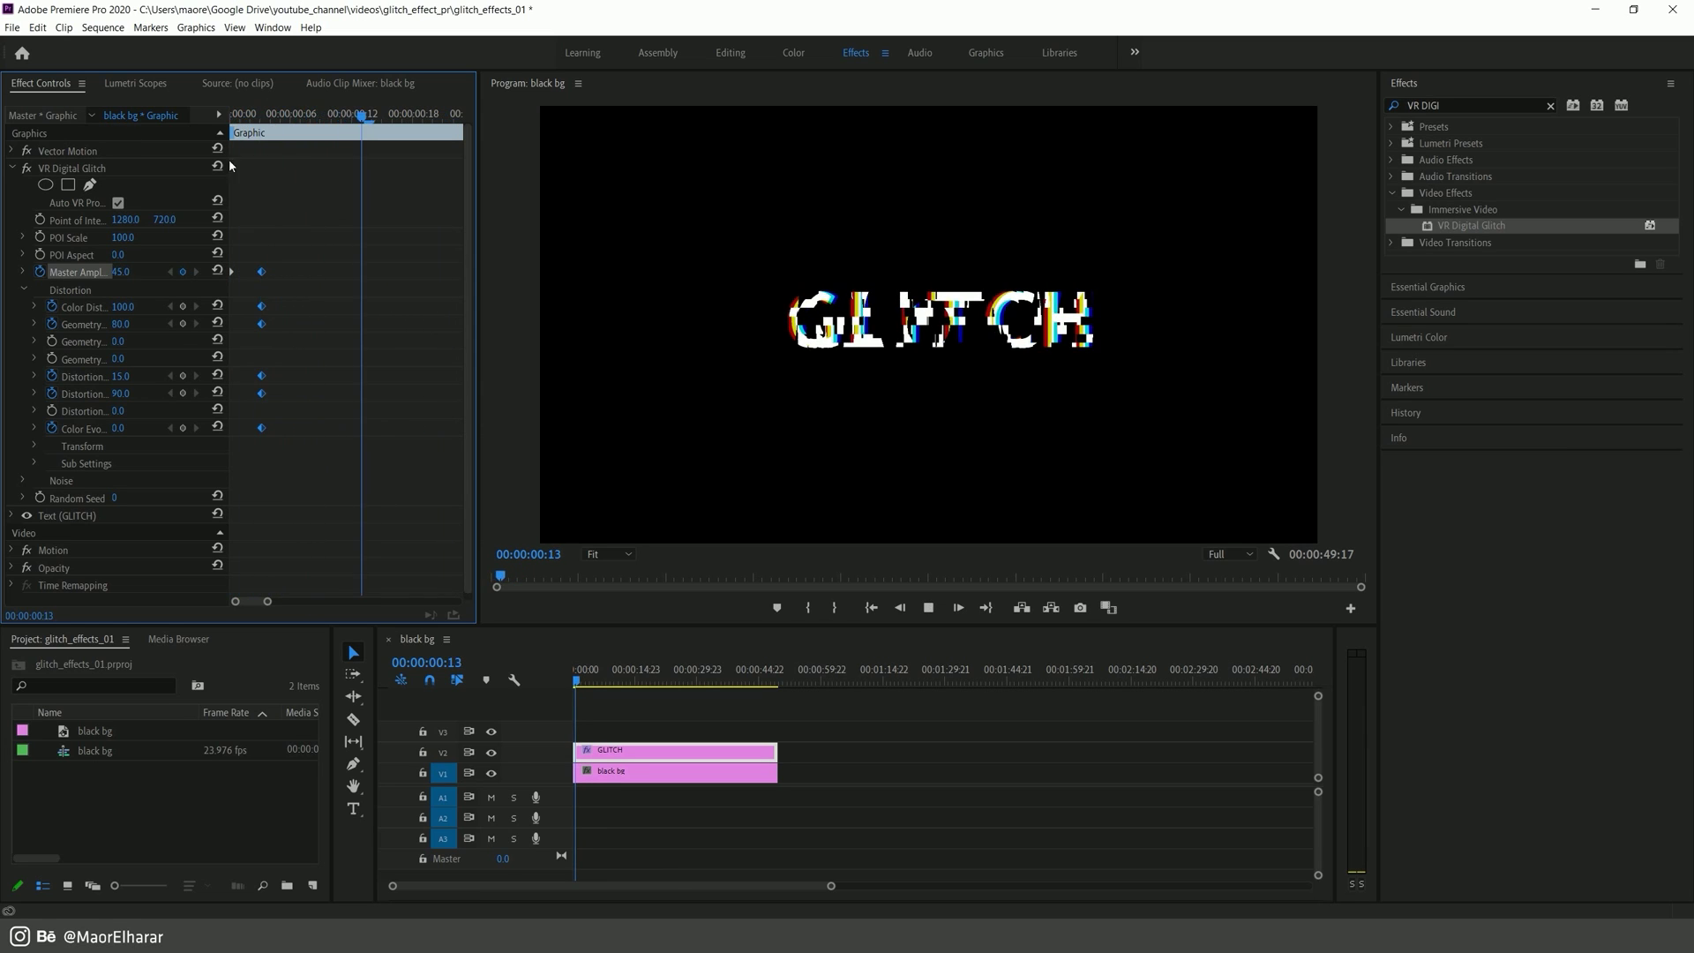
key("space")
left_click_drag(262, 271, 280, 272)
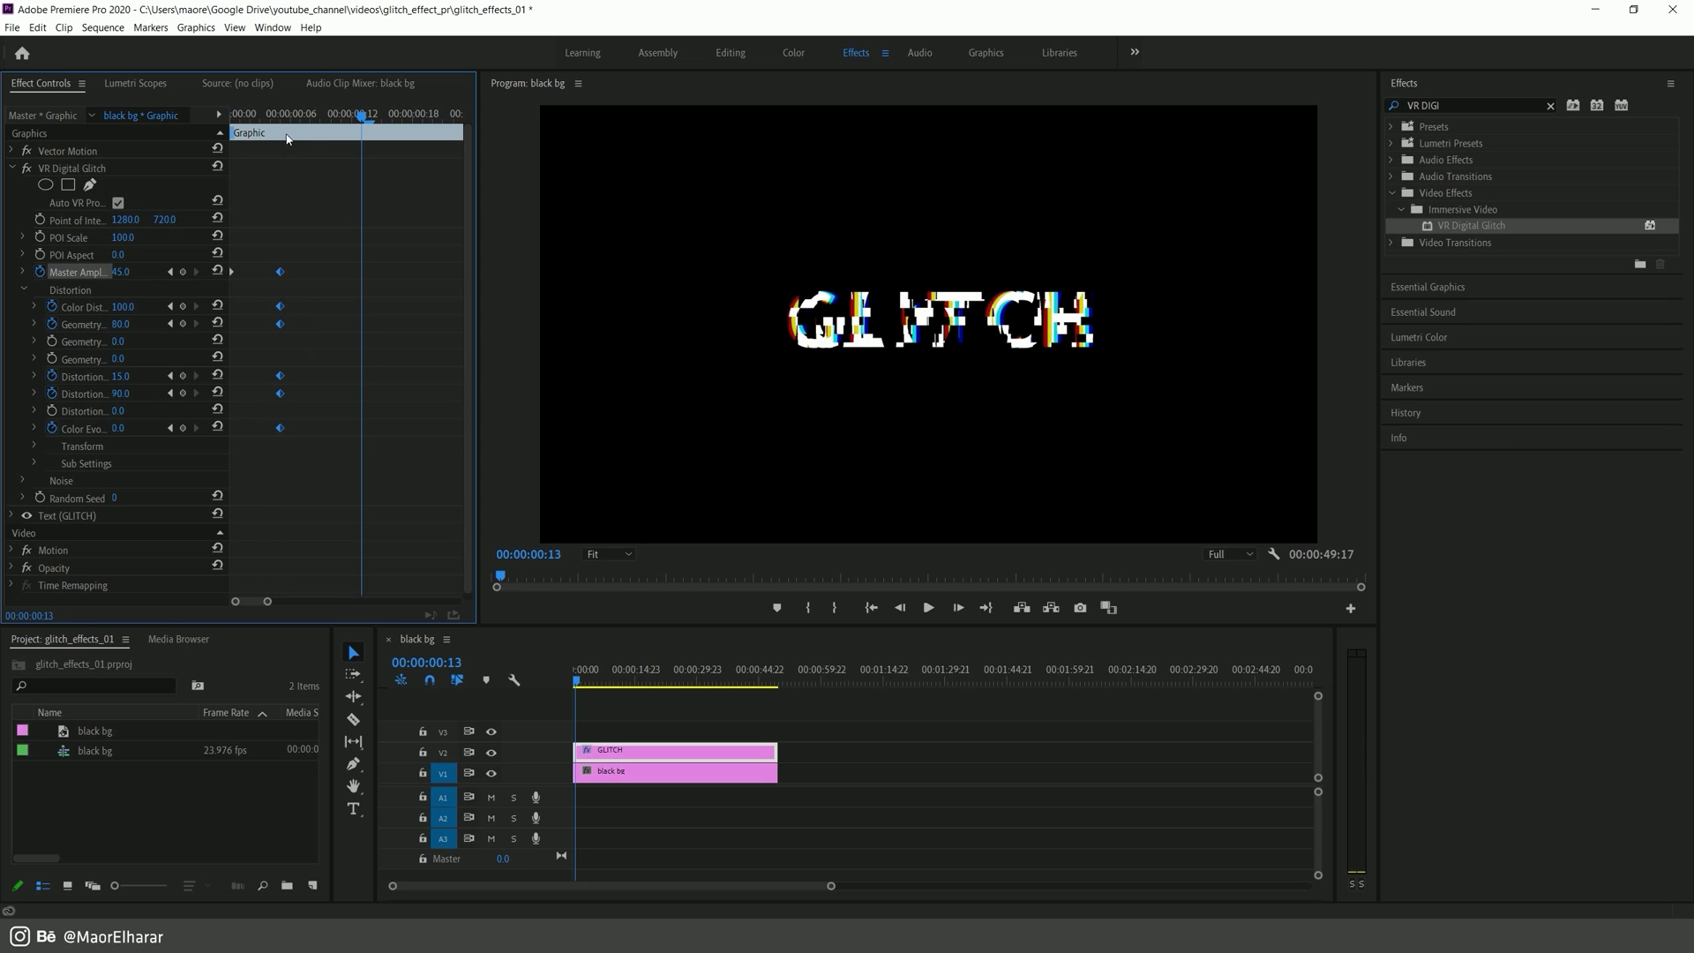
left_click(273, 114)
key("space")
key("space")
Step: At 00:00:00:08, keyframe the first Geometry setting to 100, the second Distortion setting below it to 20 and Color Evolution to 320
left_click_drag(287, 118, 318, 119)
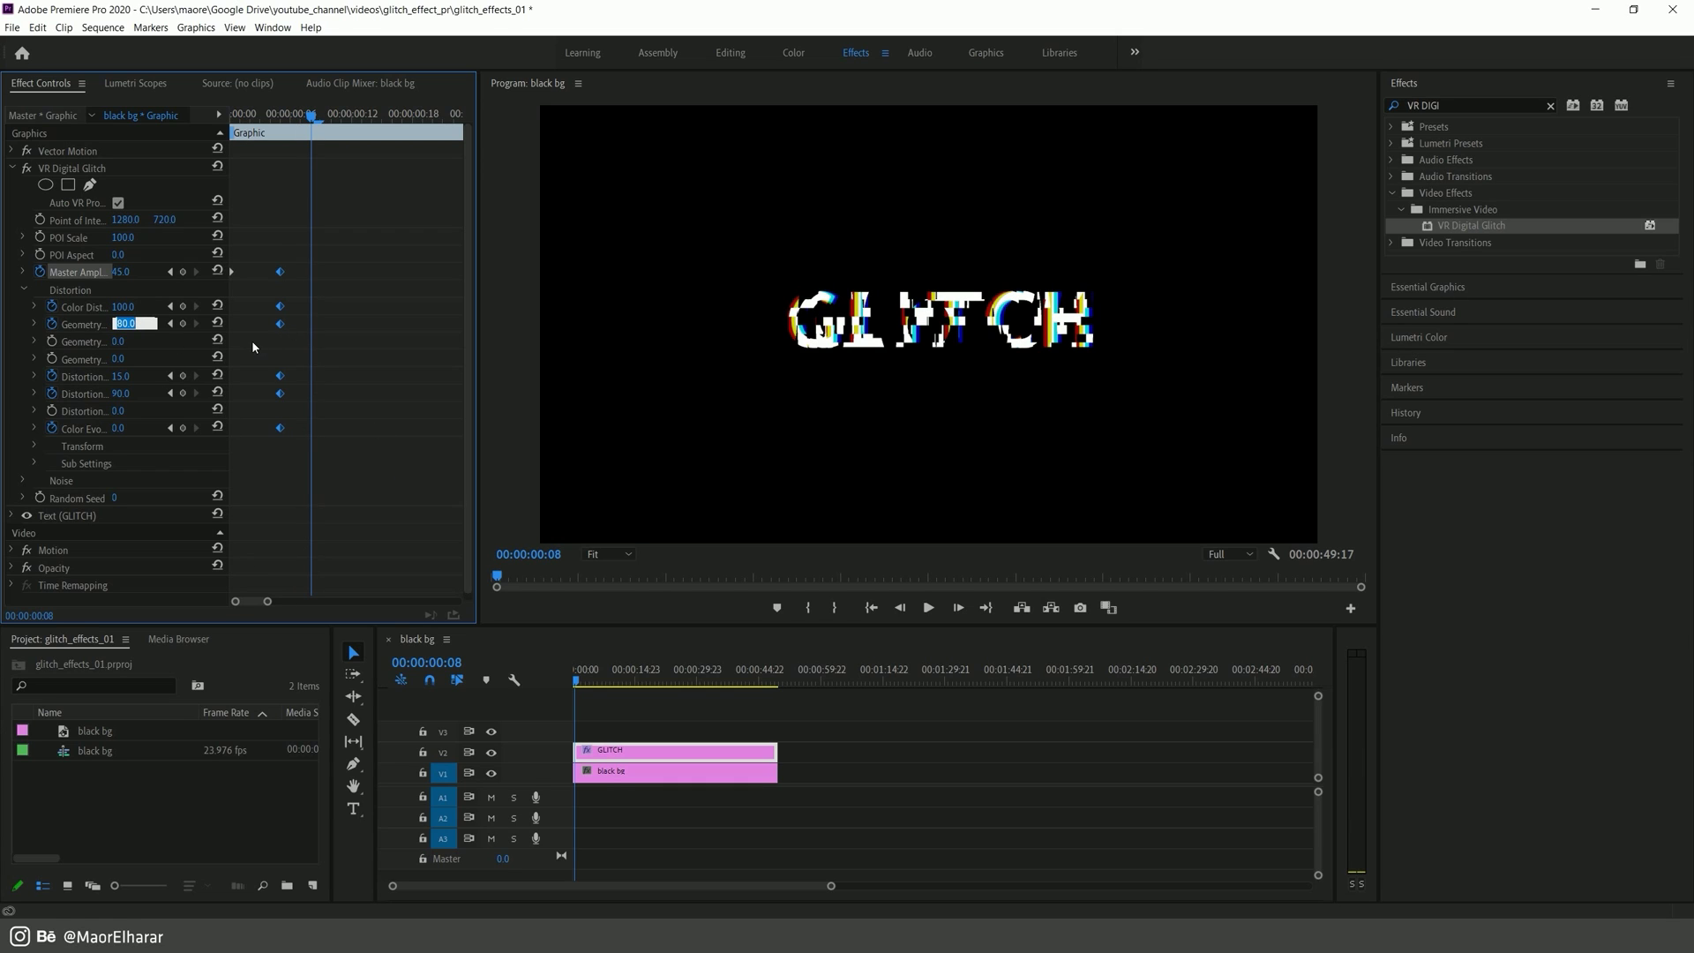
type("100")
key("Return")
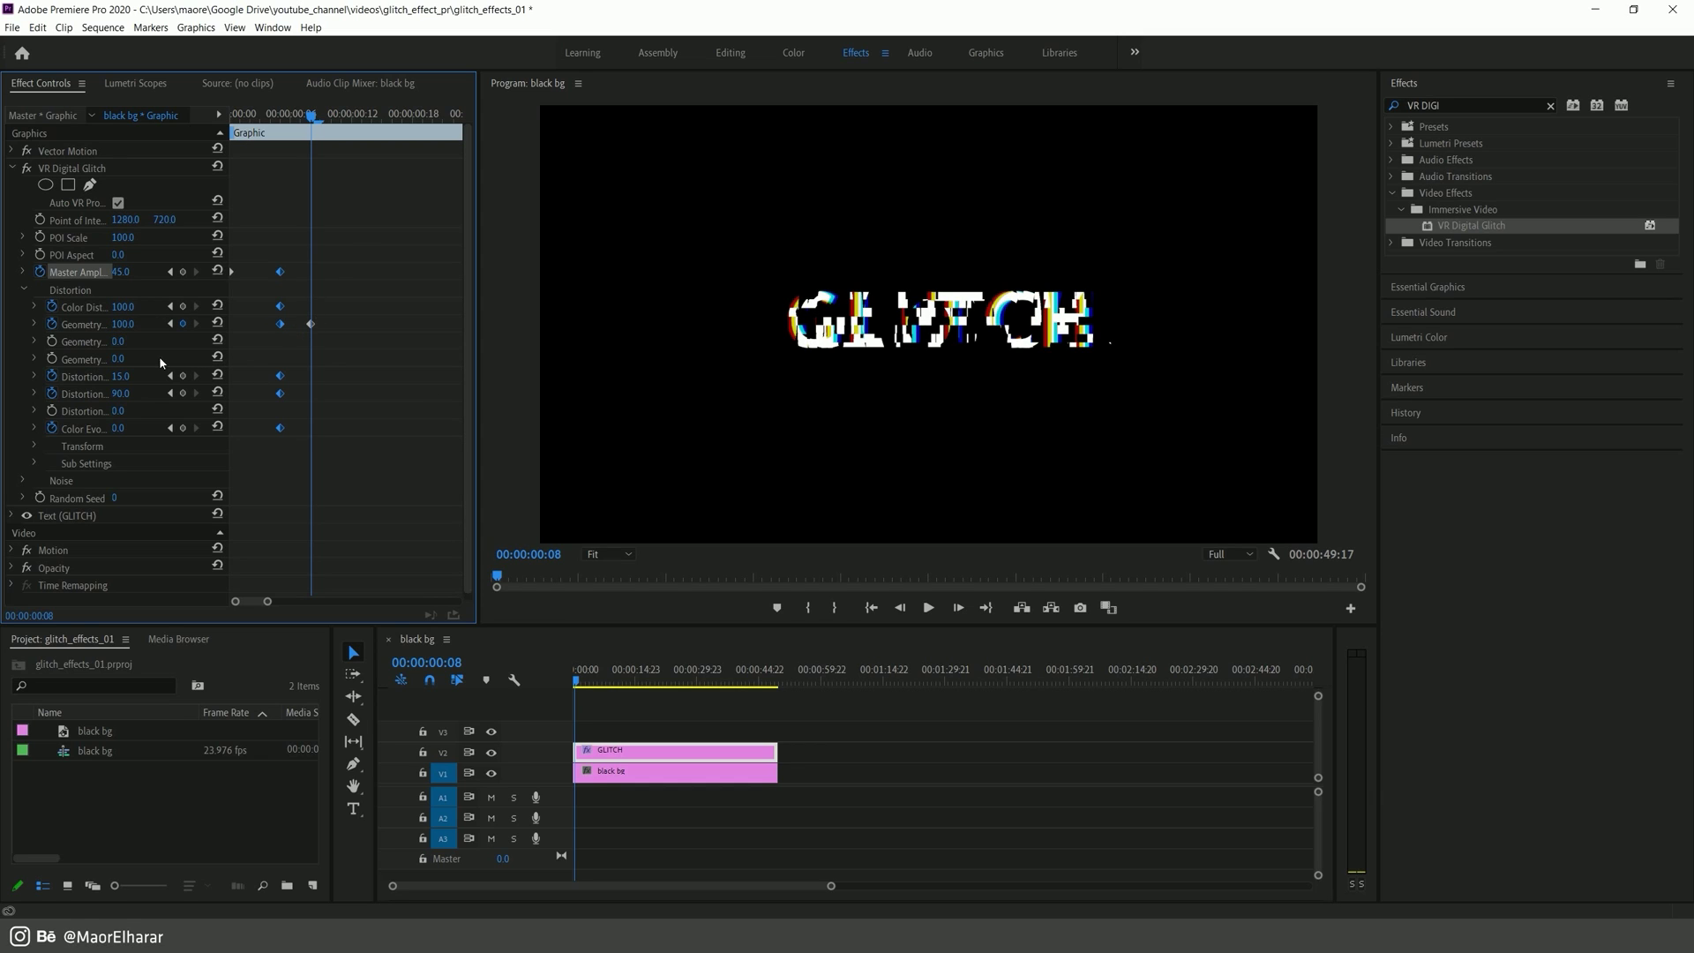
left_click(120, 393)
type("20")
key("Return")
left_click(116, 429)
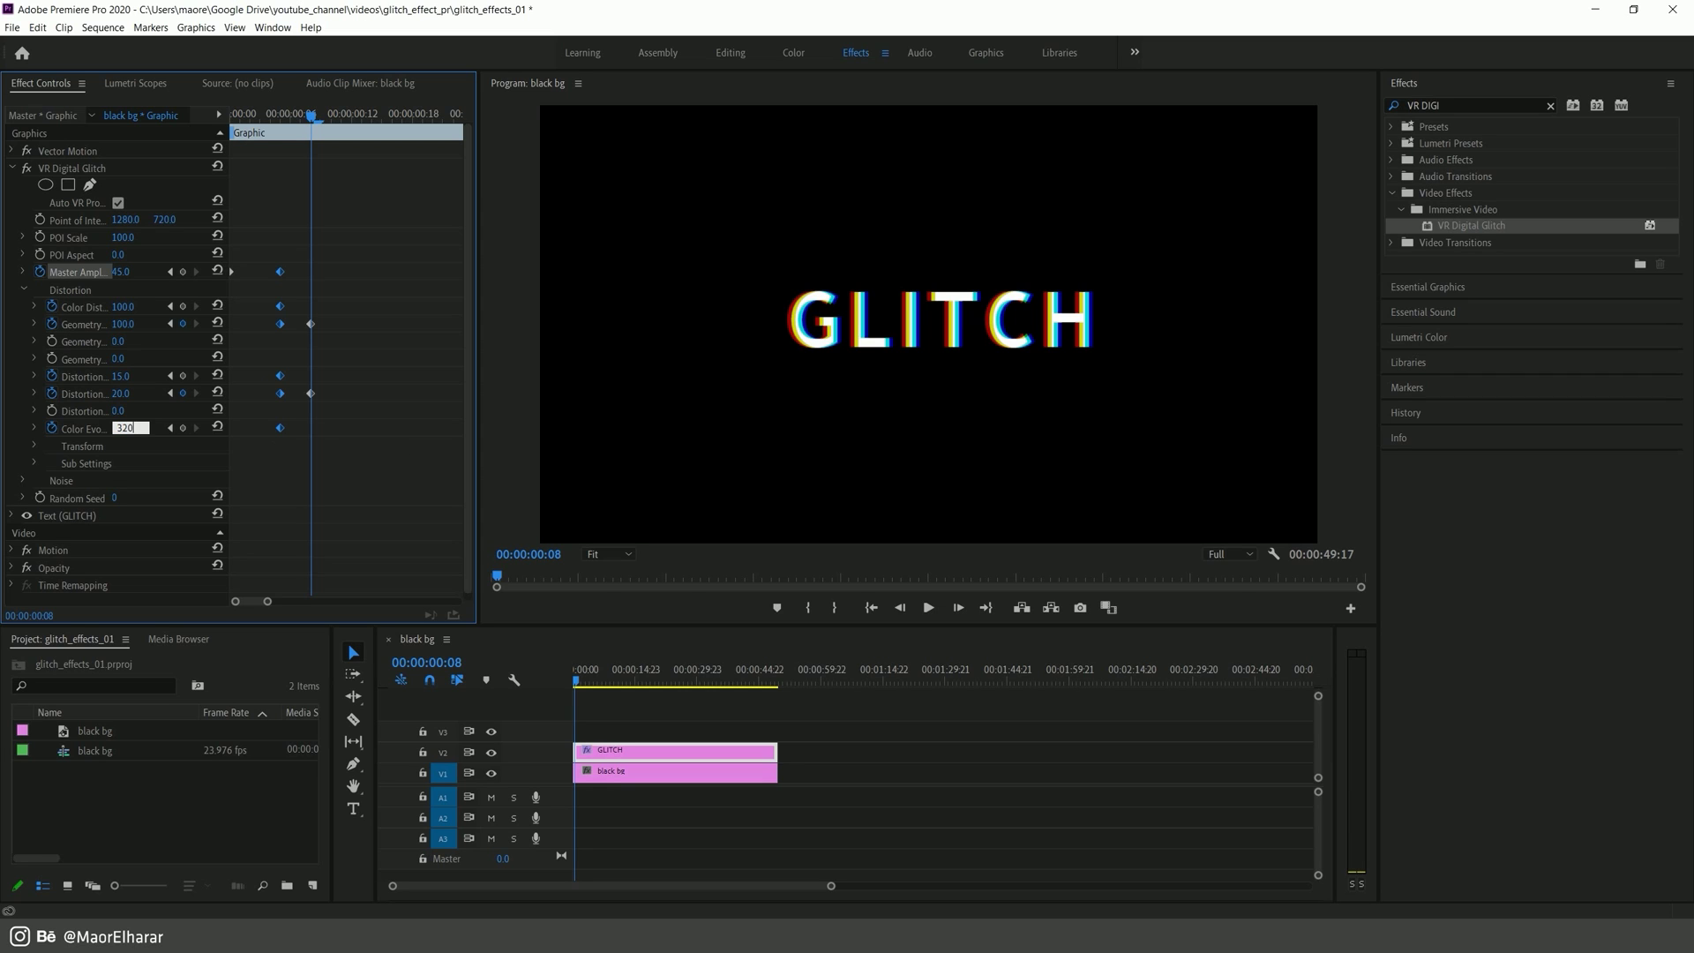
type("320")
key("Return")
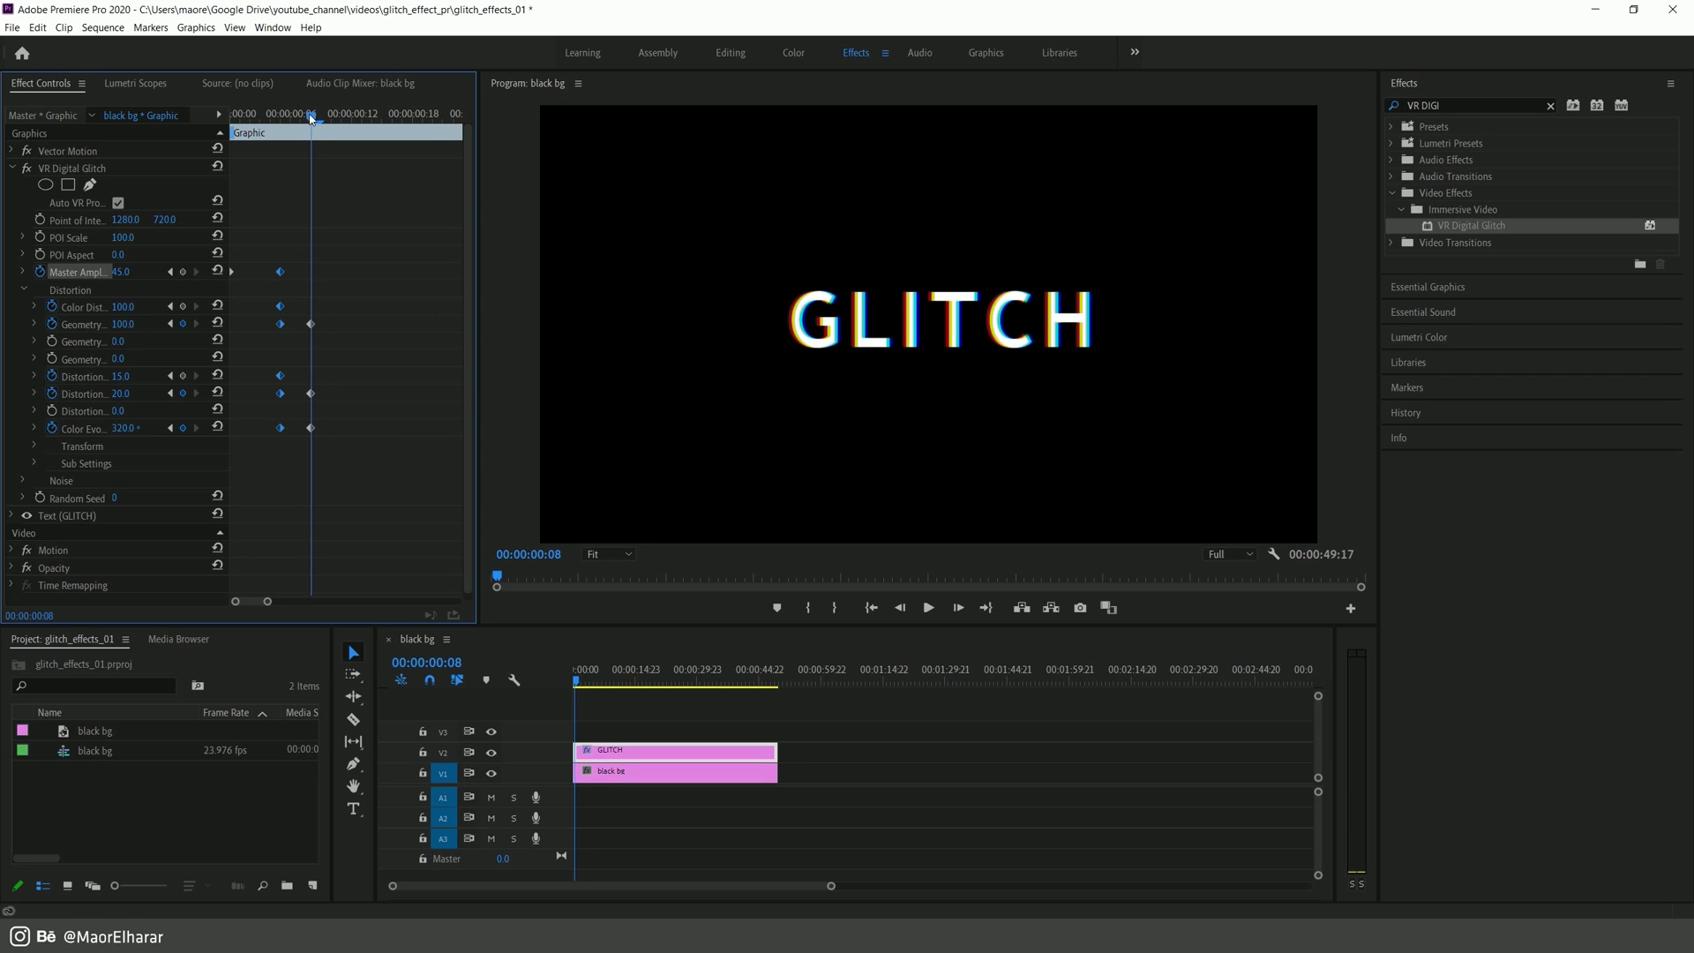
Step: At 00:00:00:11, keyframe the first two Distortion settings below the Geometry group to 75 and 0 and Color Evolution to 1x200, and play back the animation
left_click_drag(310, 118, 341, 122)
left_click(123, 376)
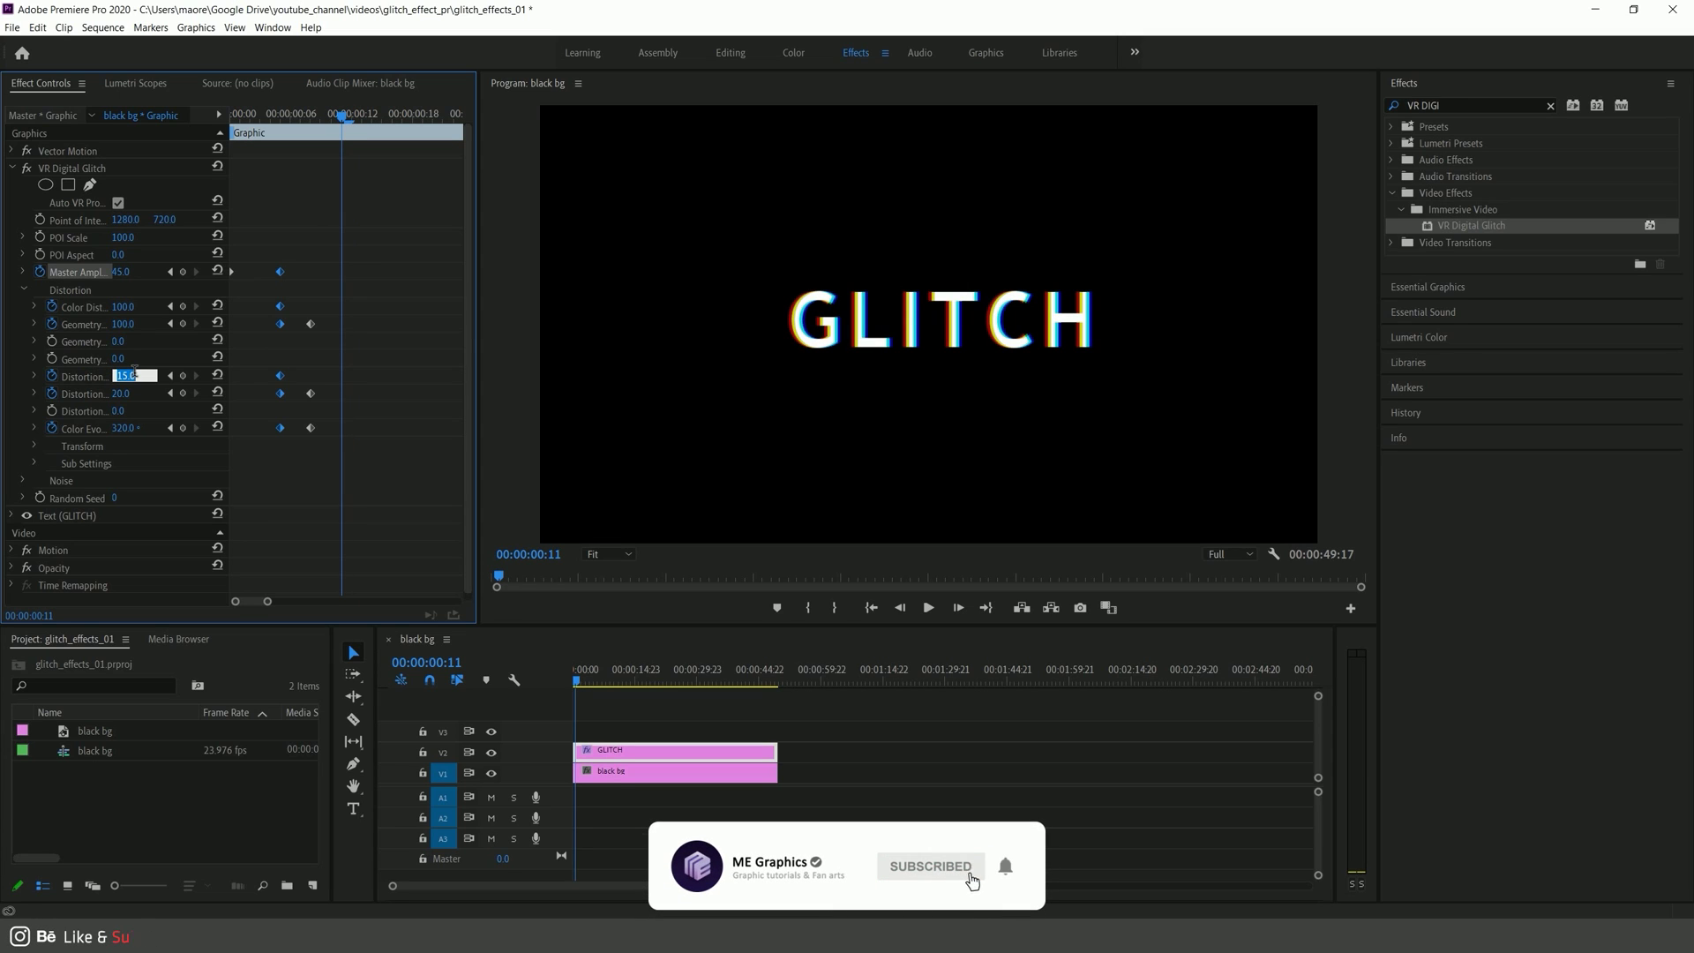
type("75")
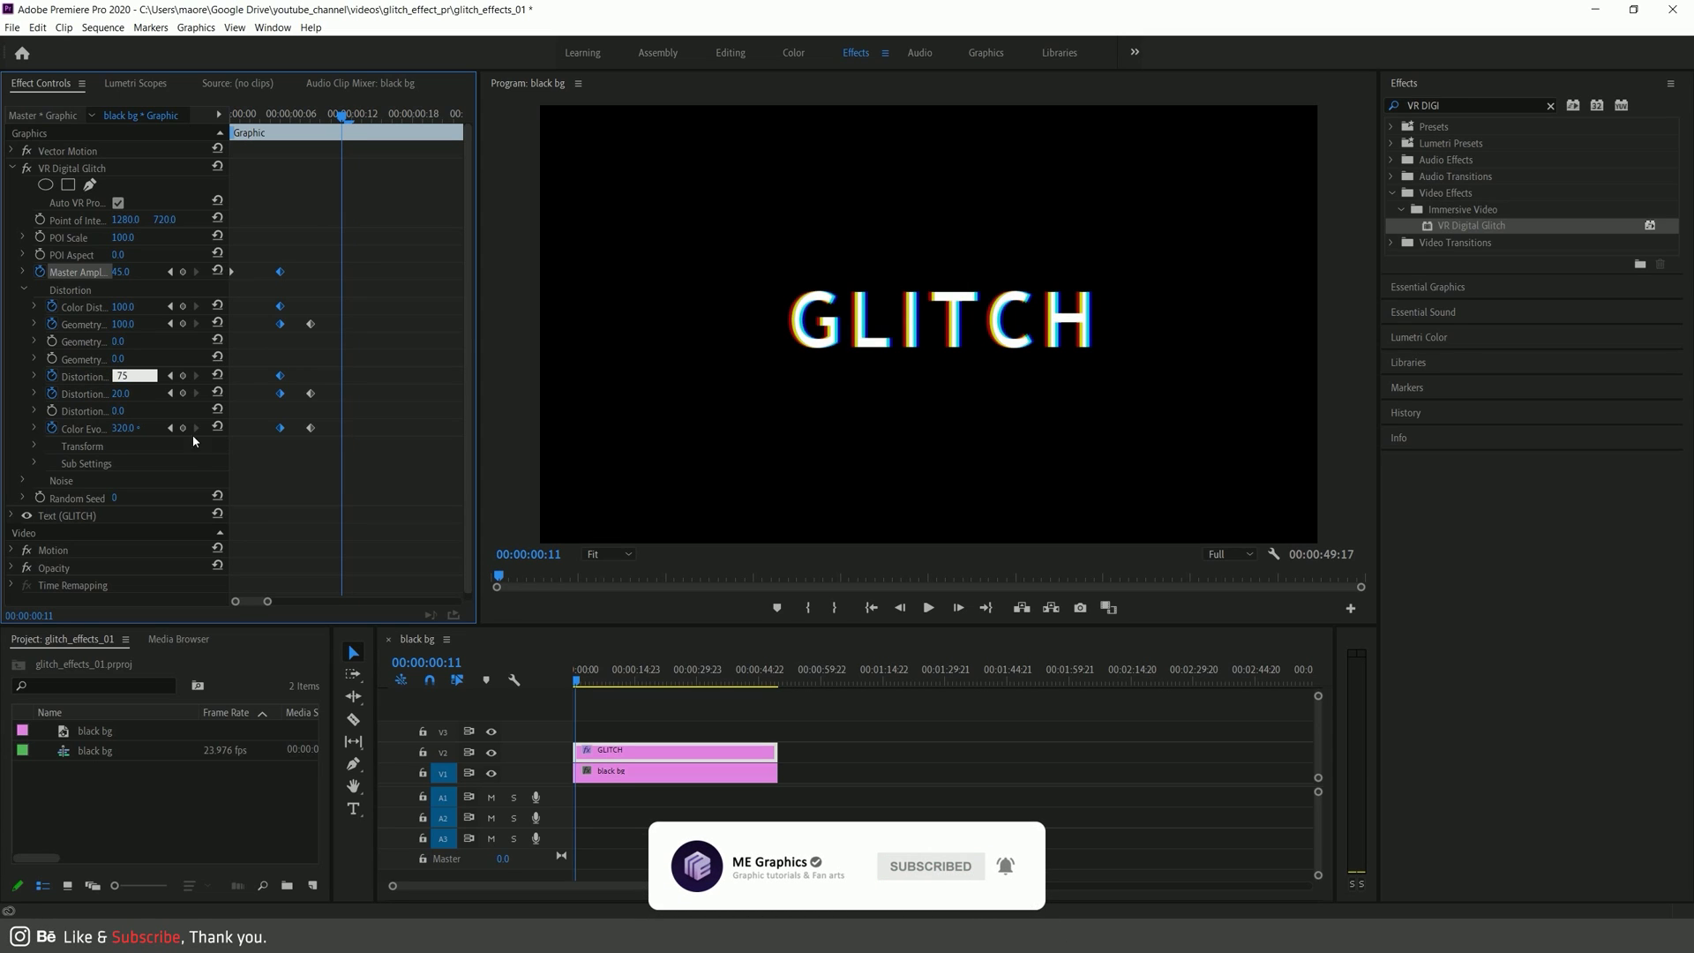
left_click(131, 393)
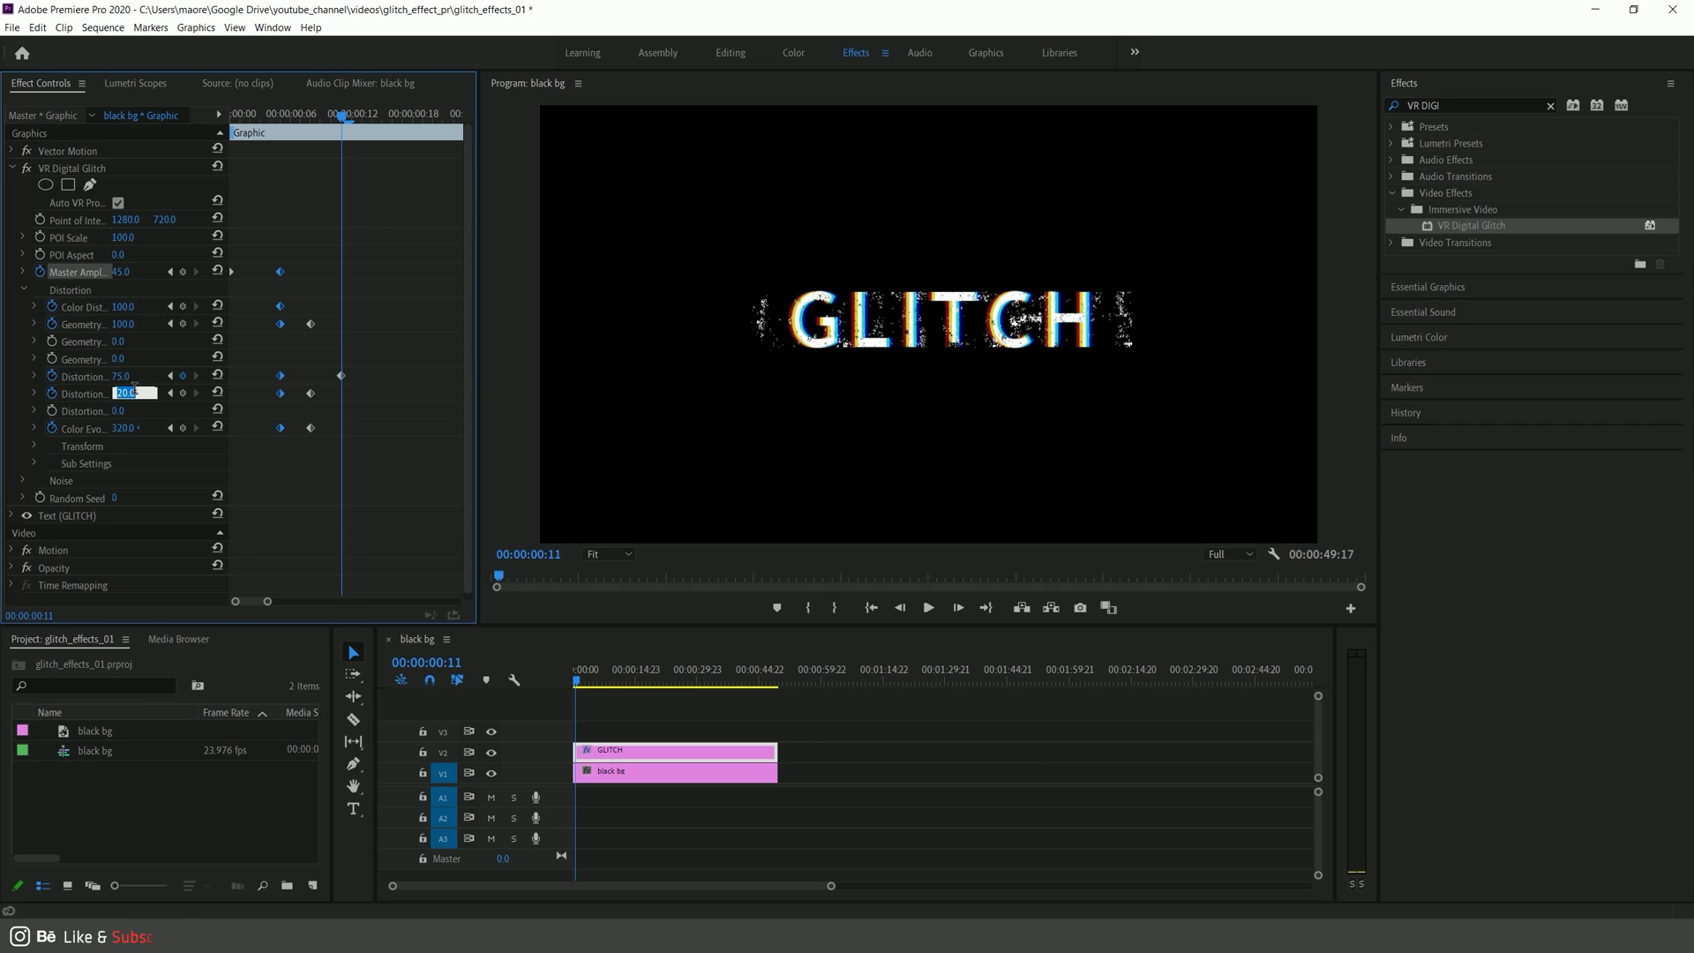
type("0")
key("Return")
left_click_drag(142, 429, 353, 429)
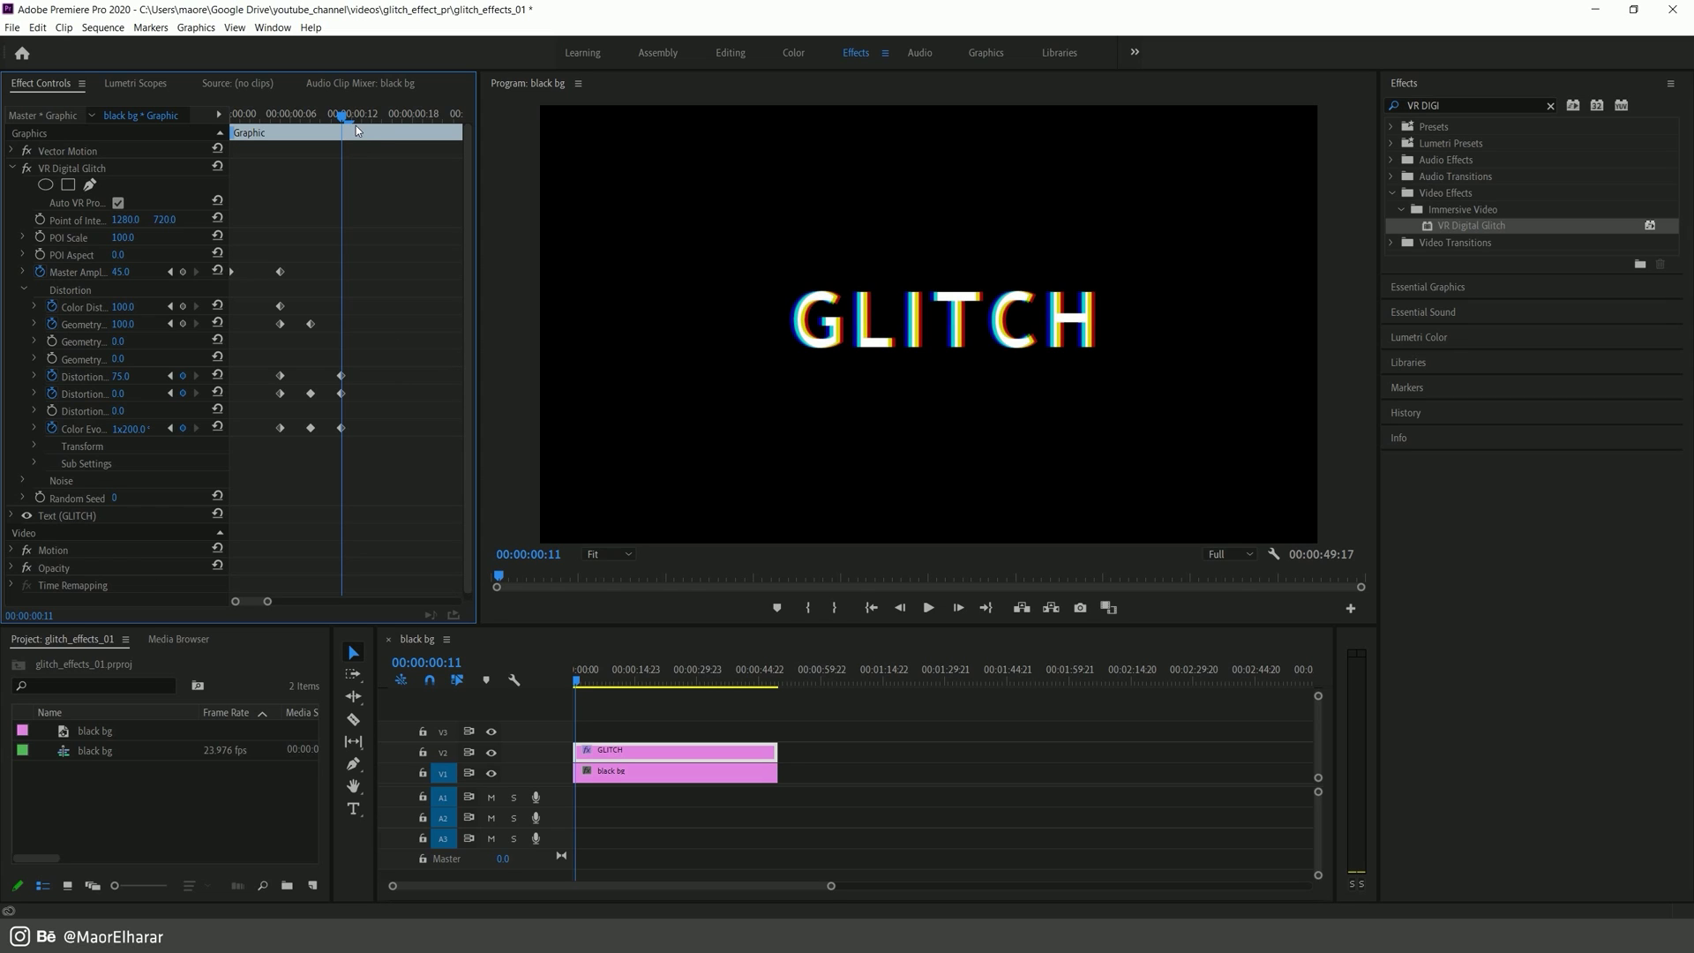
left_click_drag(342, 118, 19, 121)
key("space")
key("space")
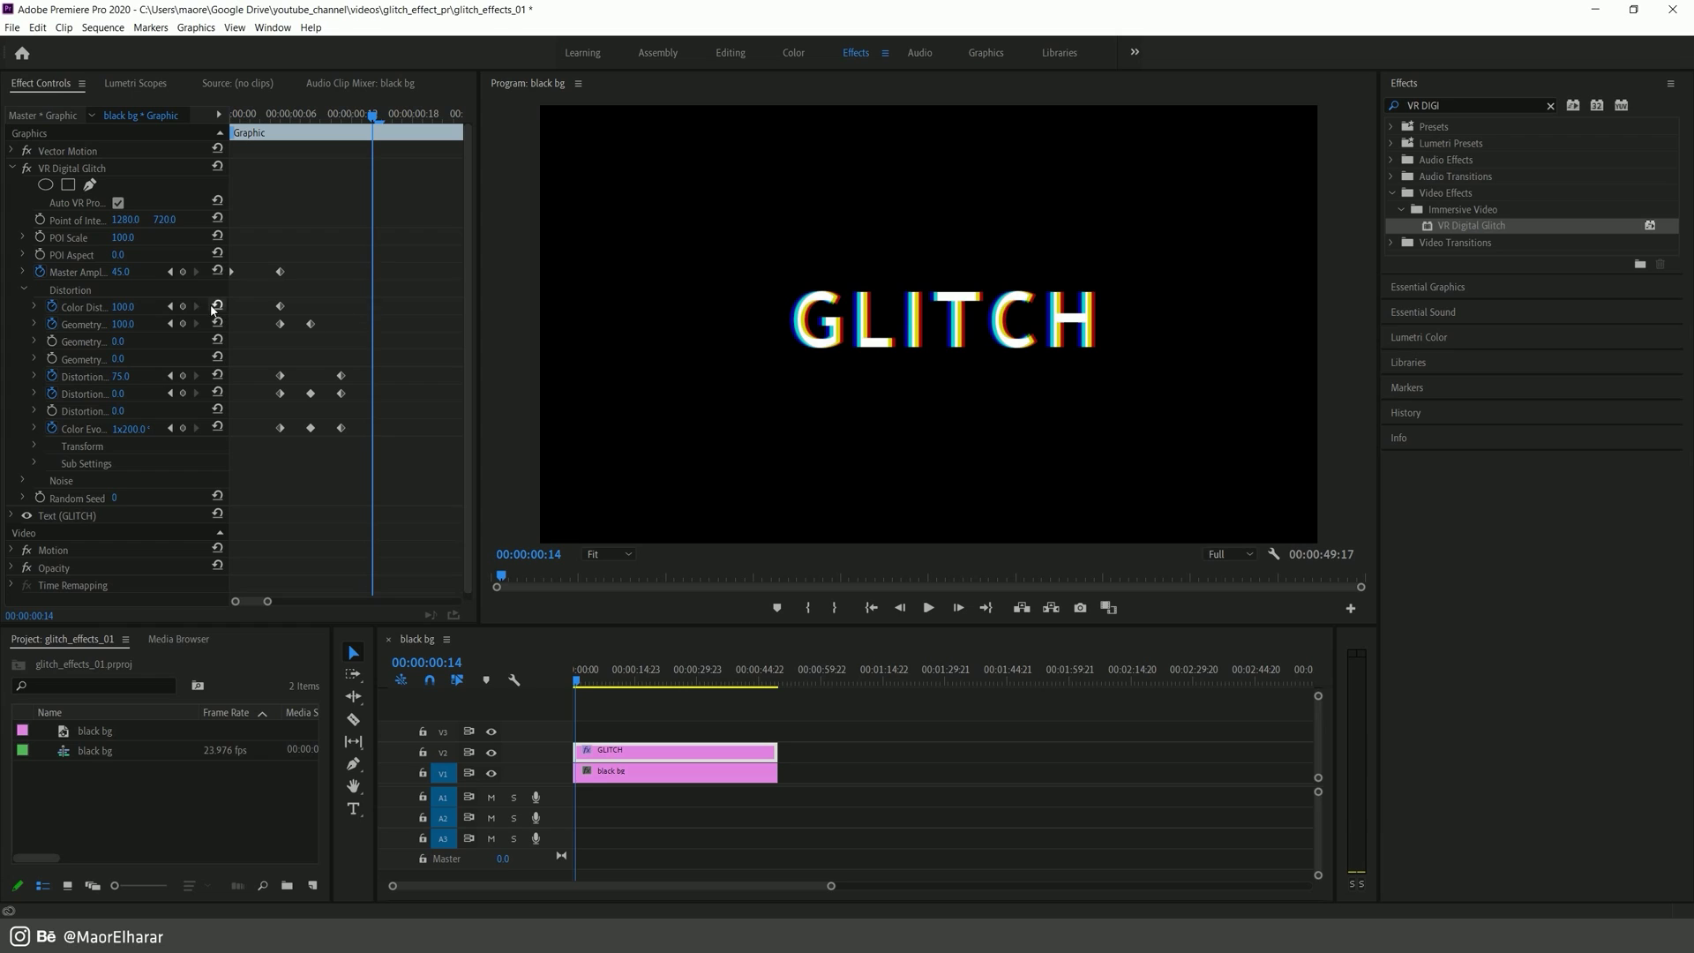
Step: At 00:00:00:14, add a Color Distortion keyframe of 100 and keyframe the first Geometry setting to 40
left_click(182, 306)
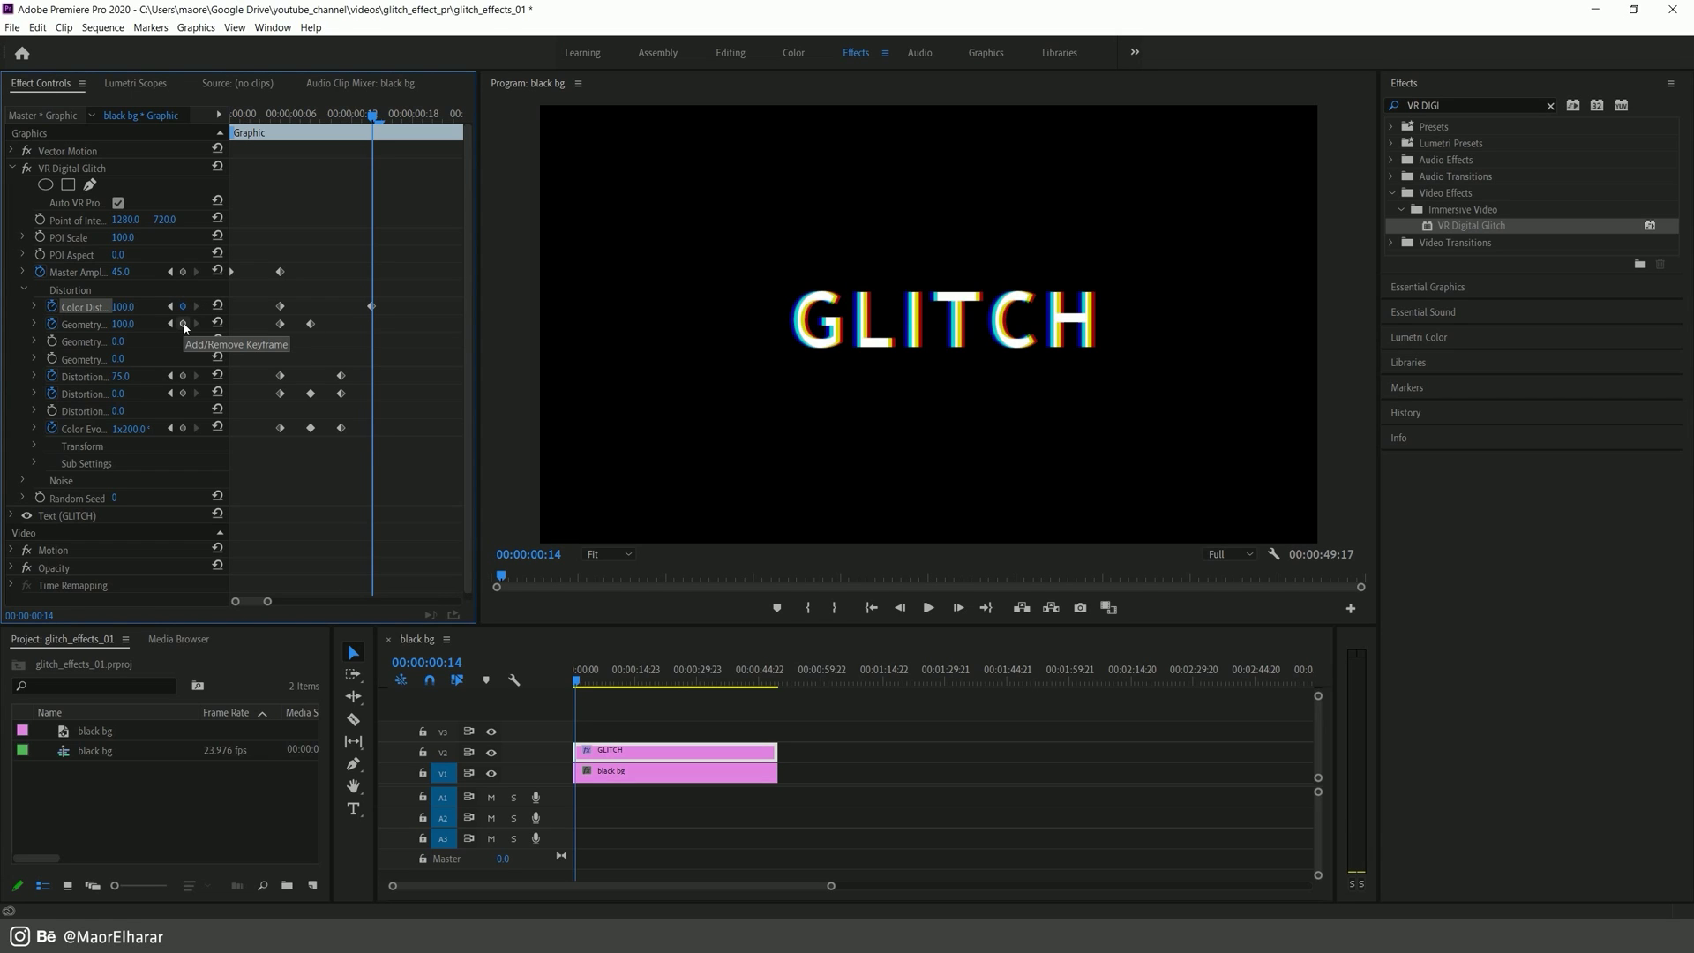
left_click(124, 324)
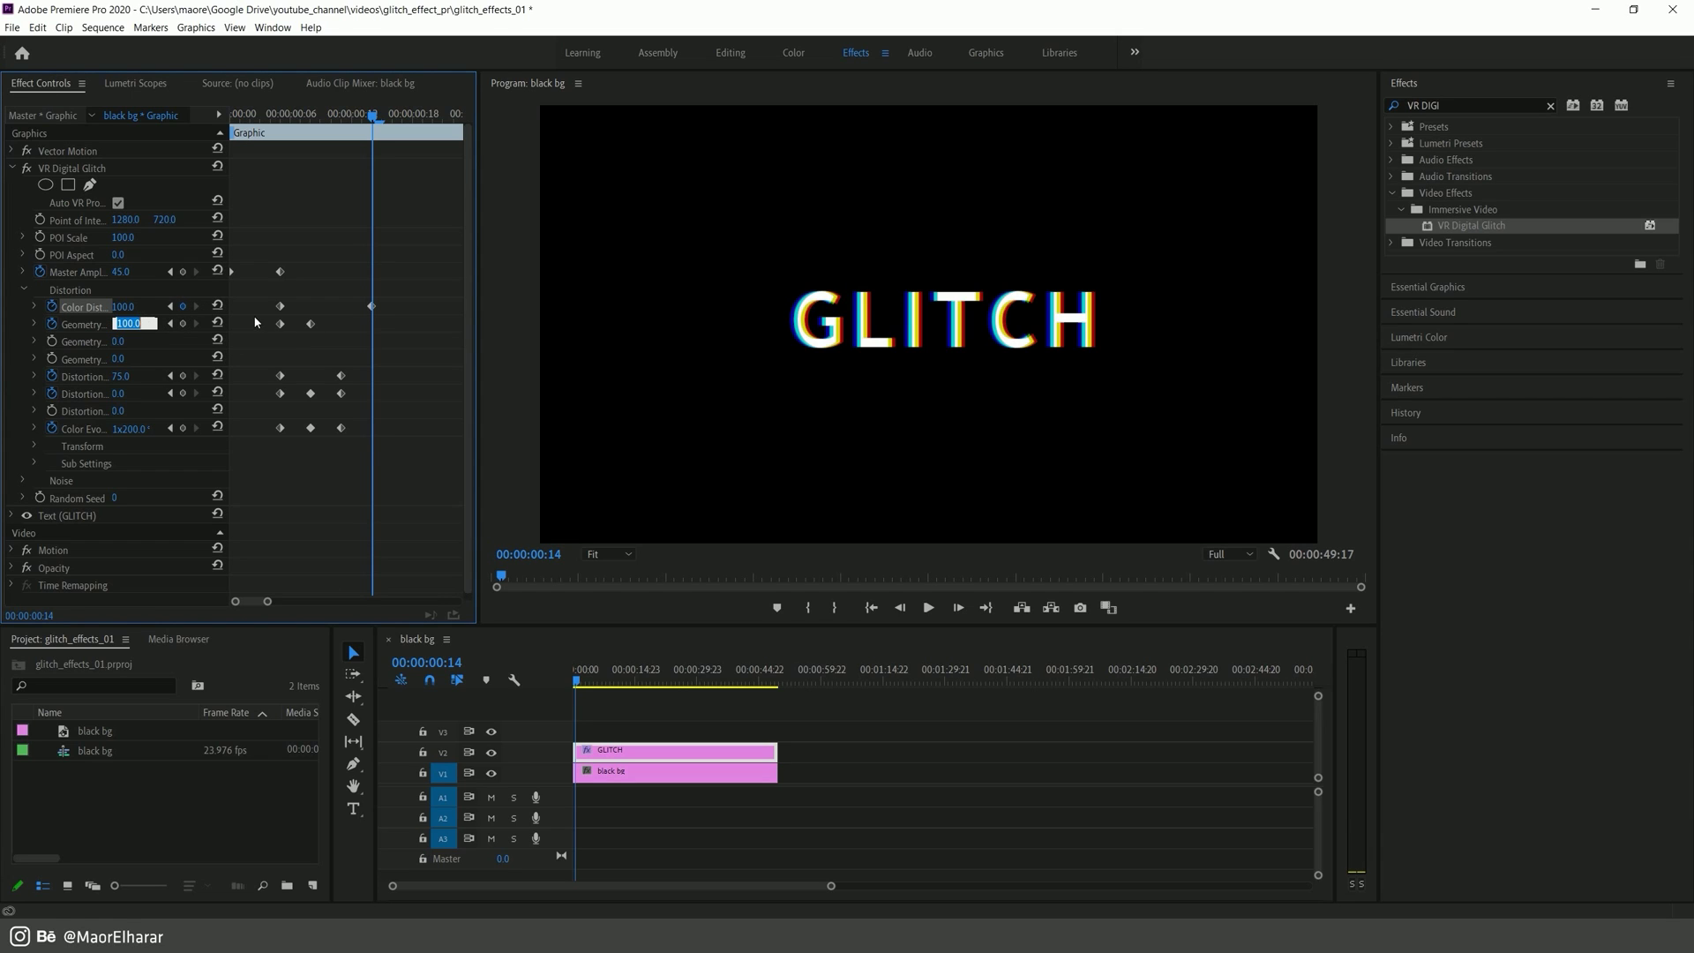
type("40")
key("Return")
Step: At 00:00:00:14, keyframe the first two Distortion settings below Geometry to 100 and 80 and Color Evolution to -268, and play back the glitch
left_click(121, 376)
type("100")
key("Return")
left_click(125, 394)
type("80")
left_click_drag(128, 432, 63, 431)
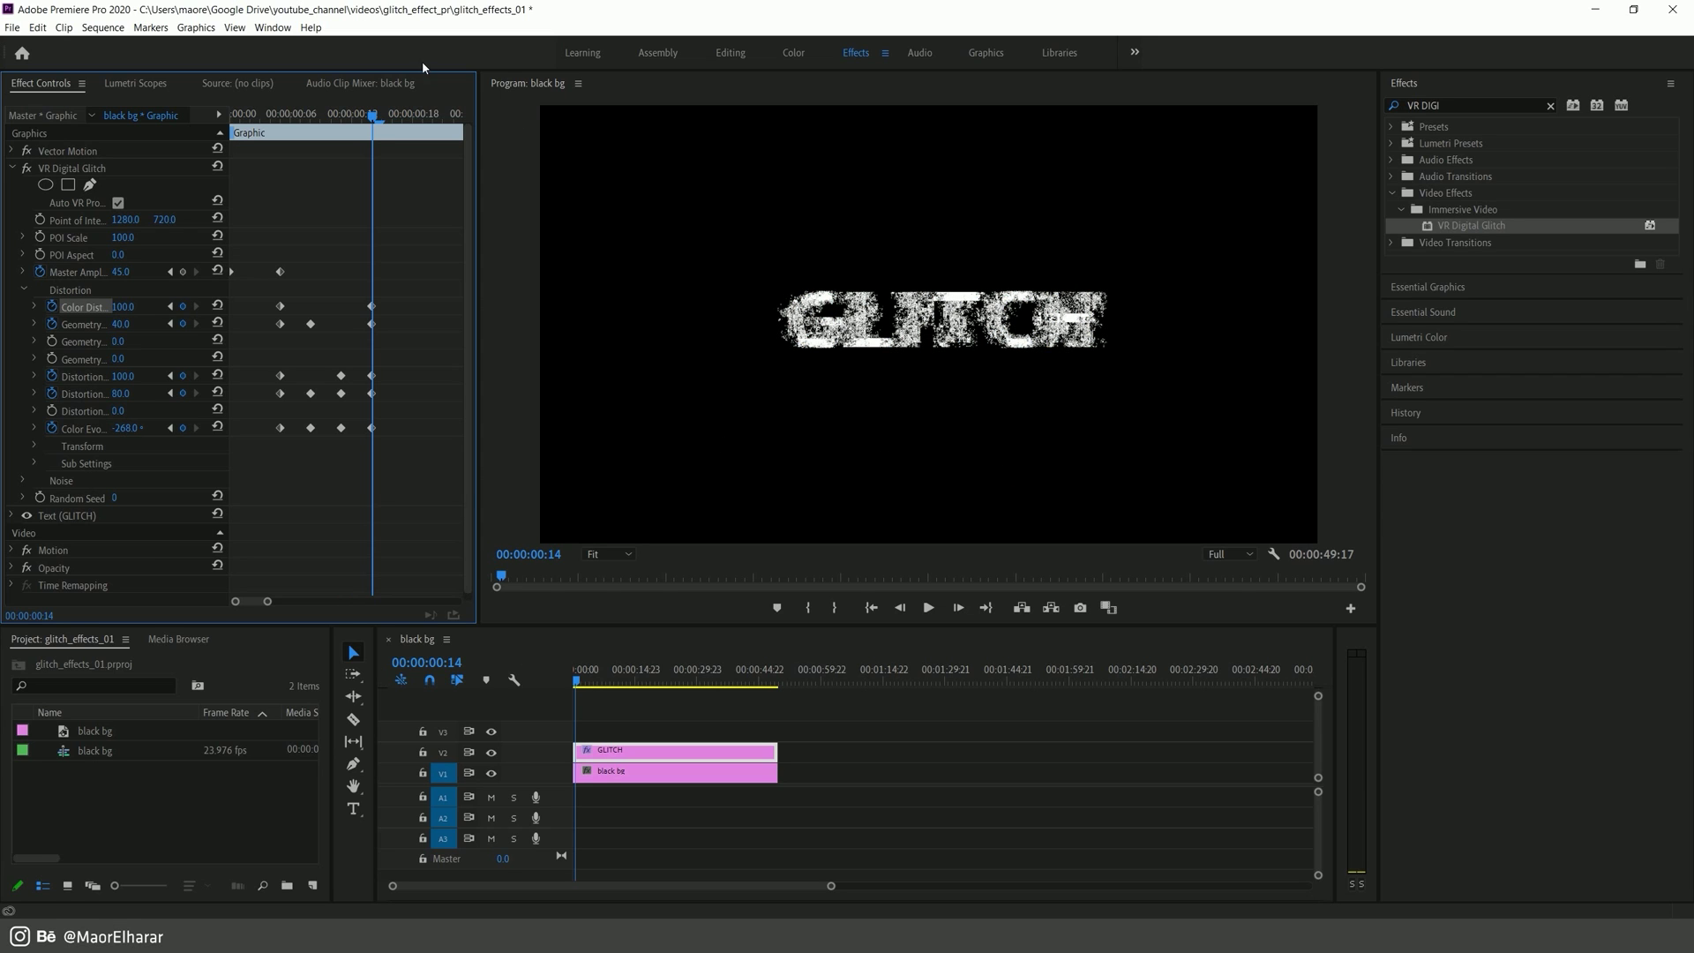
left_click_drag(378, 115, 234, 116)
key("space")
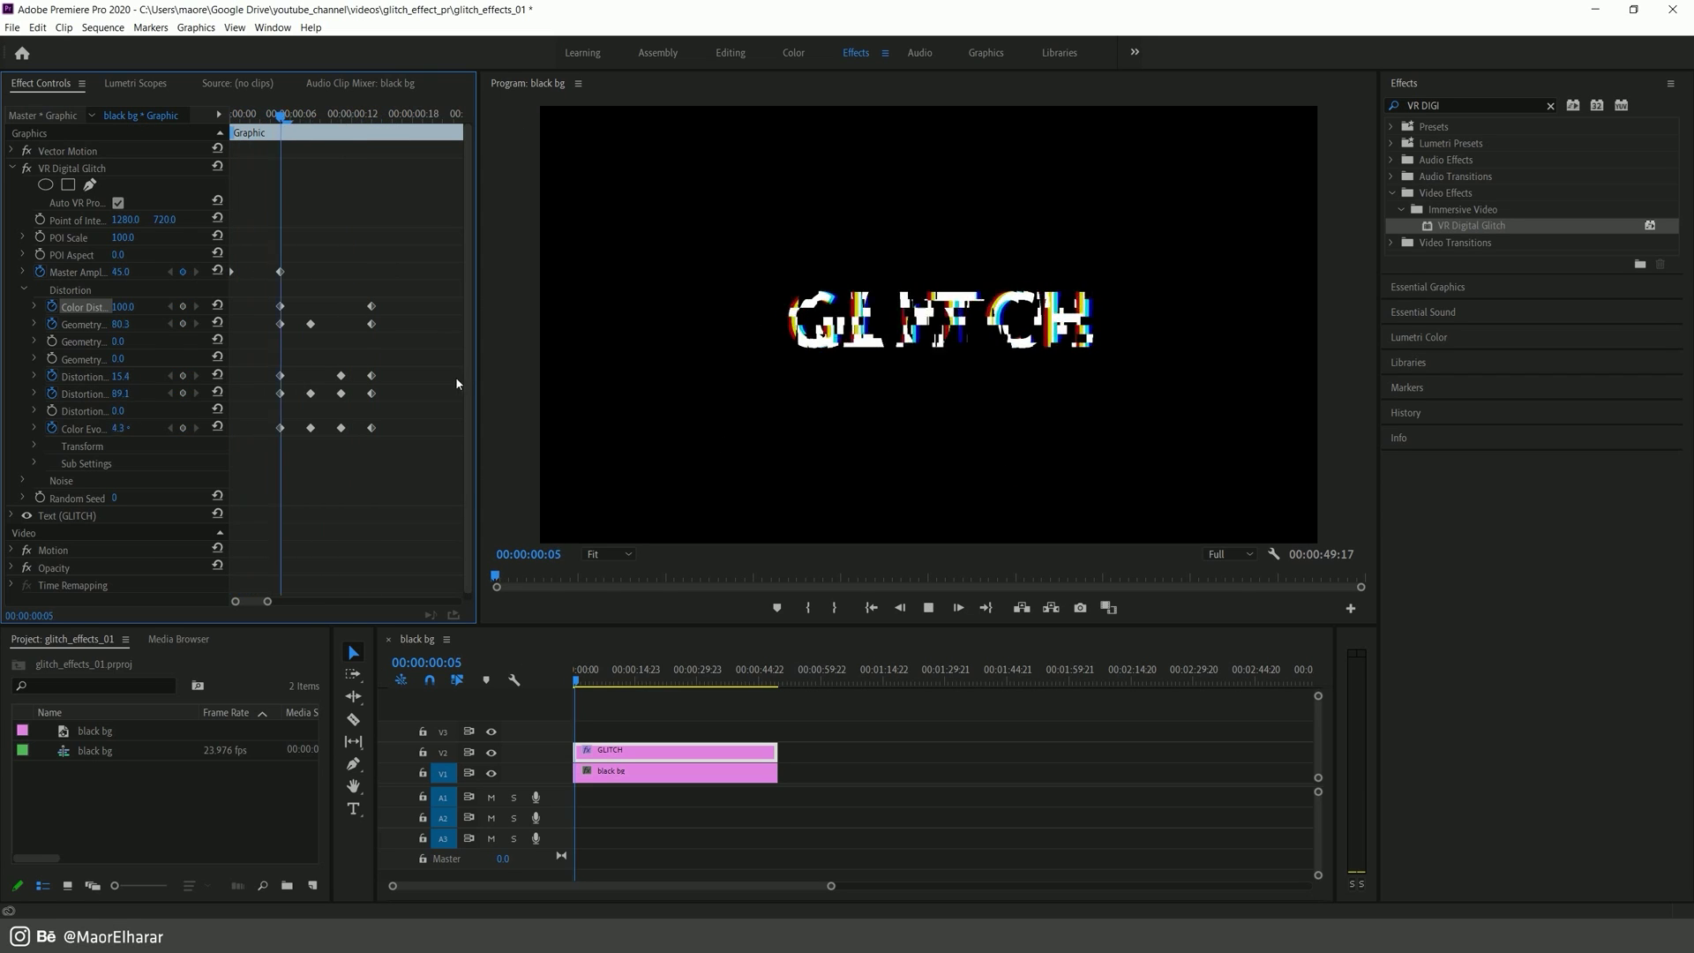
Step: At 00:00:00:18, add a Master Amplitude keyframe of 45 and keyframe the first Geometry setting to 50
left_click_drag(382, 115, 413, 116)
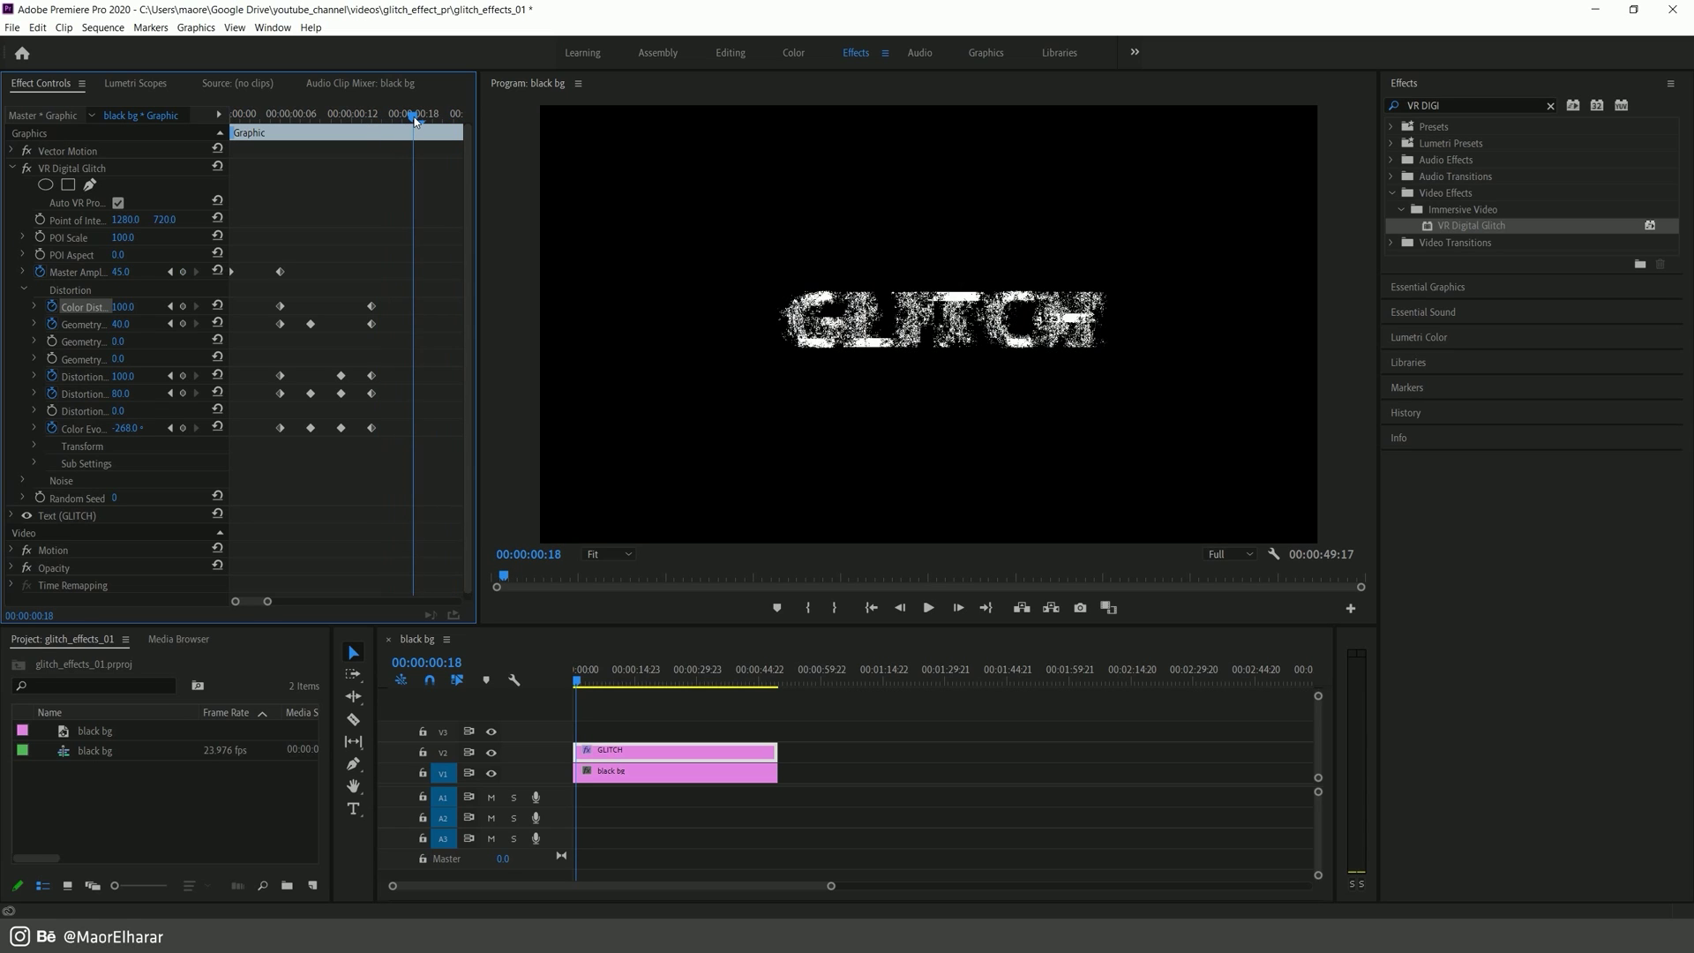
left_click(184, 272)
left_click(137, 306)
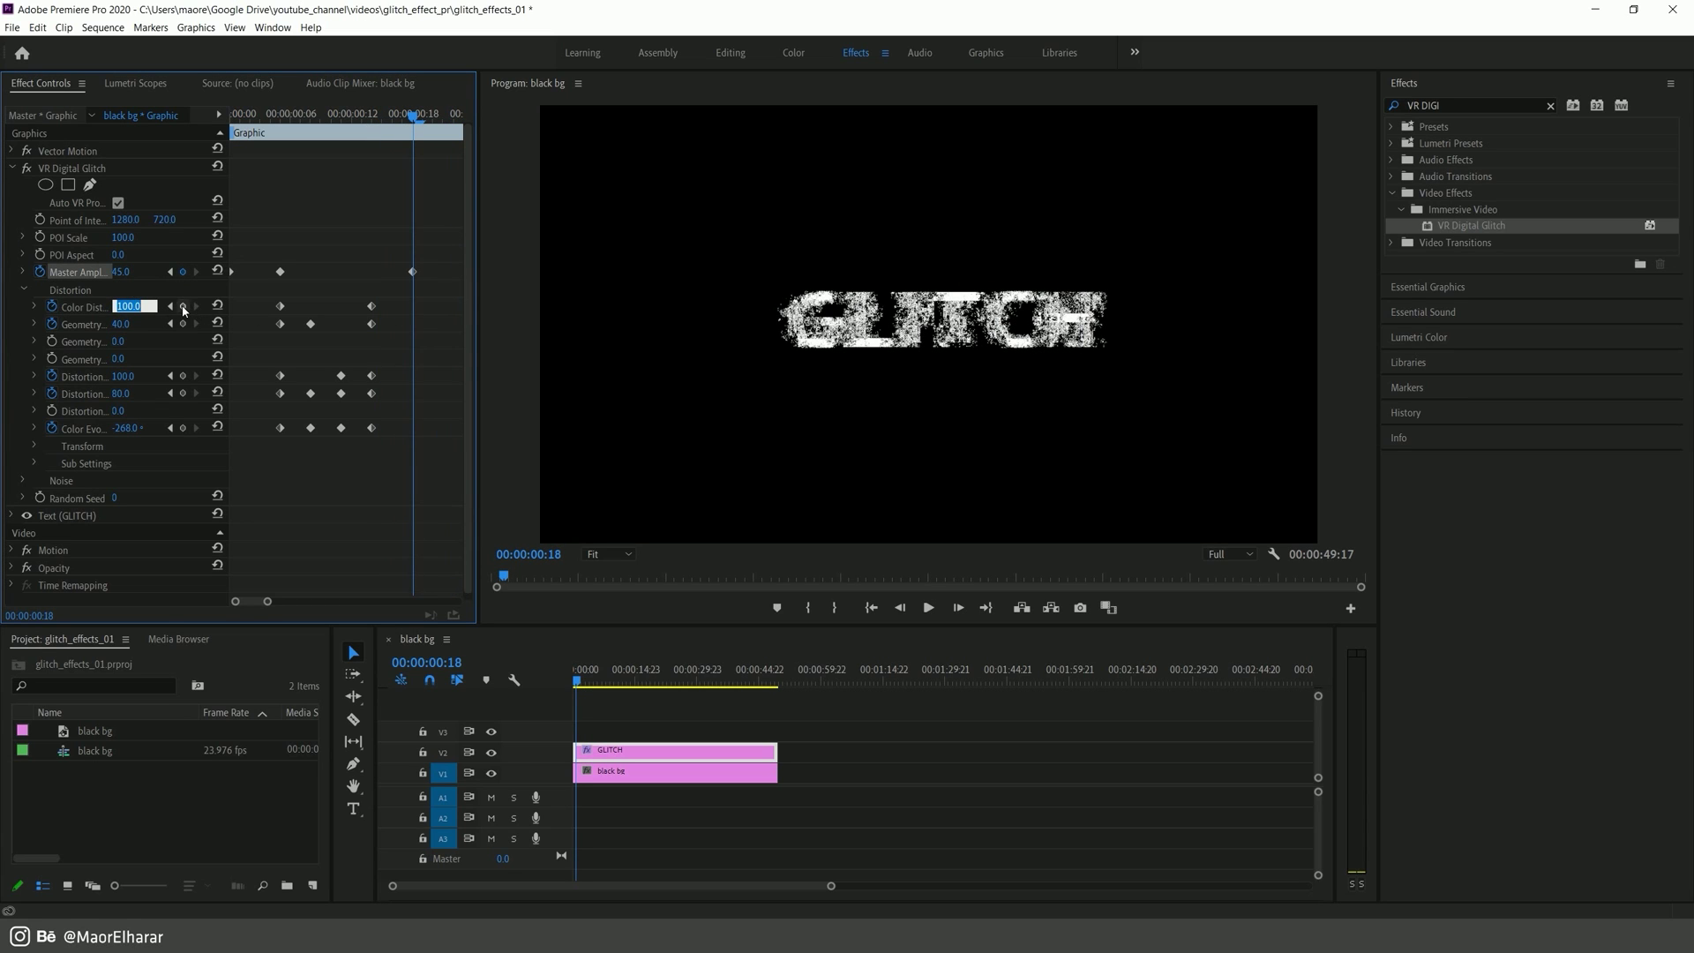
left_click(124, 325)
type("50")
key("Return")
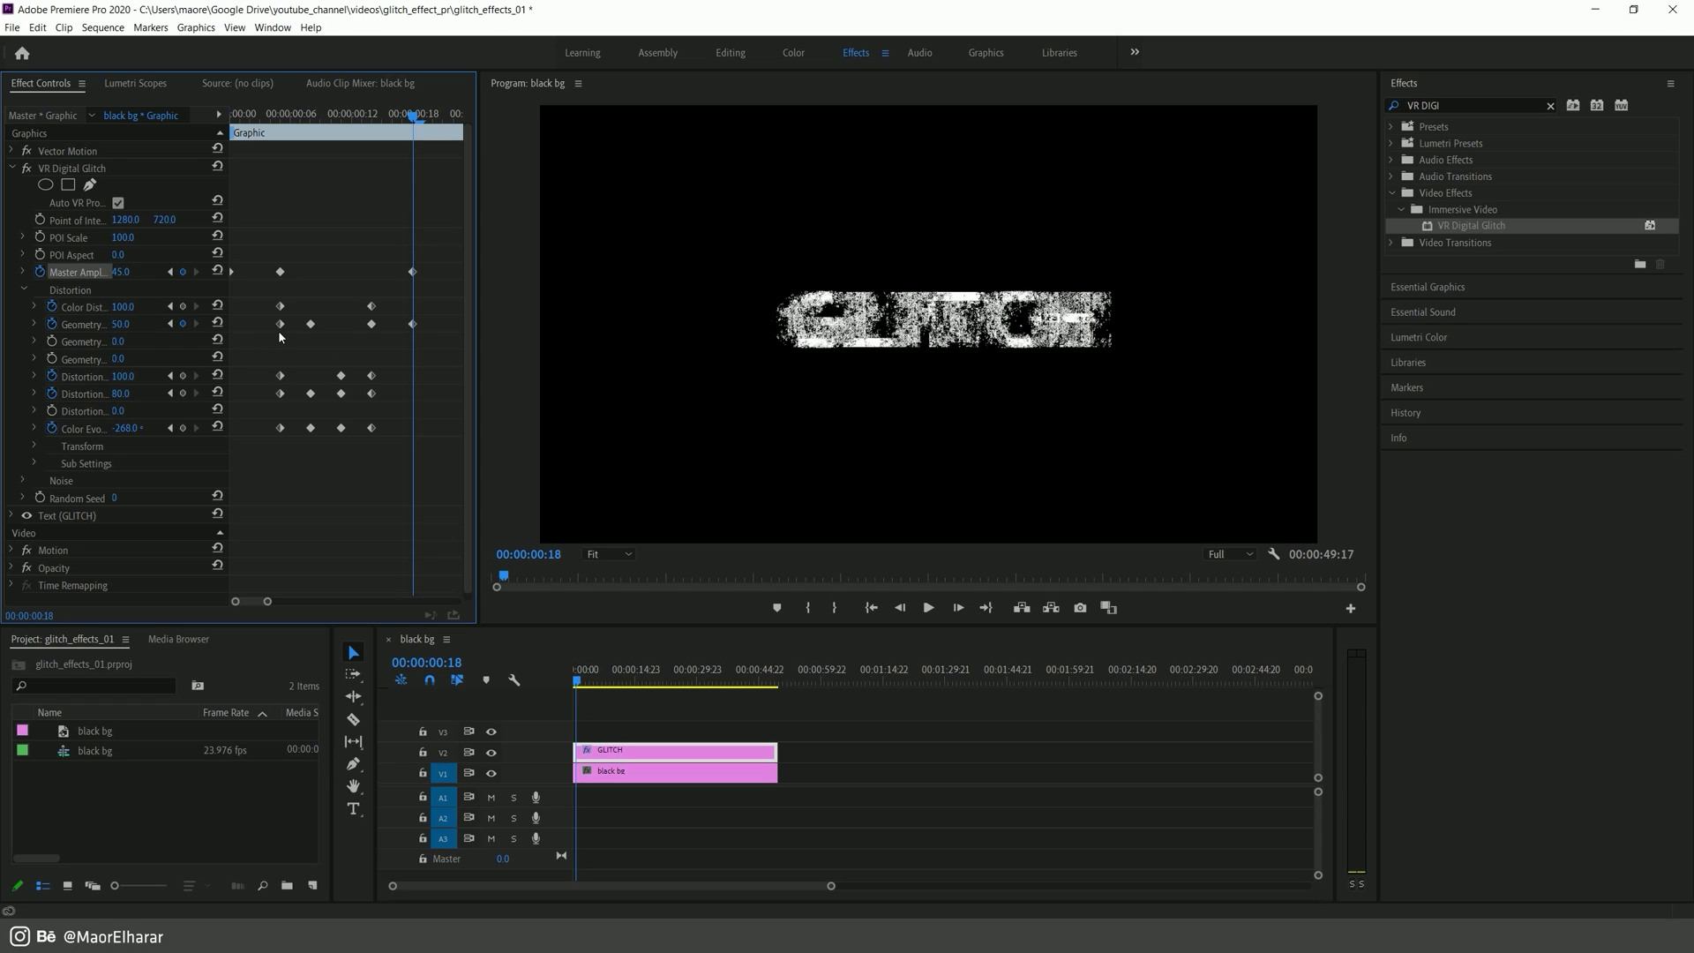
Step: At 00:00:00:18, keyframe the first two Distortion settings below the Geometry group to 1 and 0 and Color Evolution to 218
left_click(124, 377)
type("1")
key("Return")
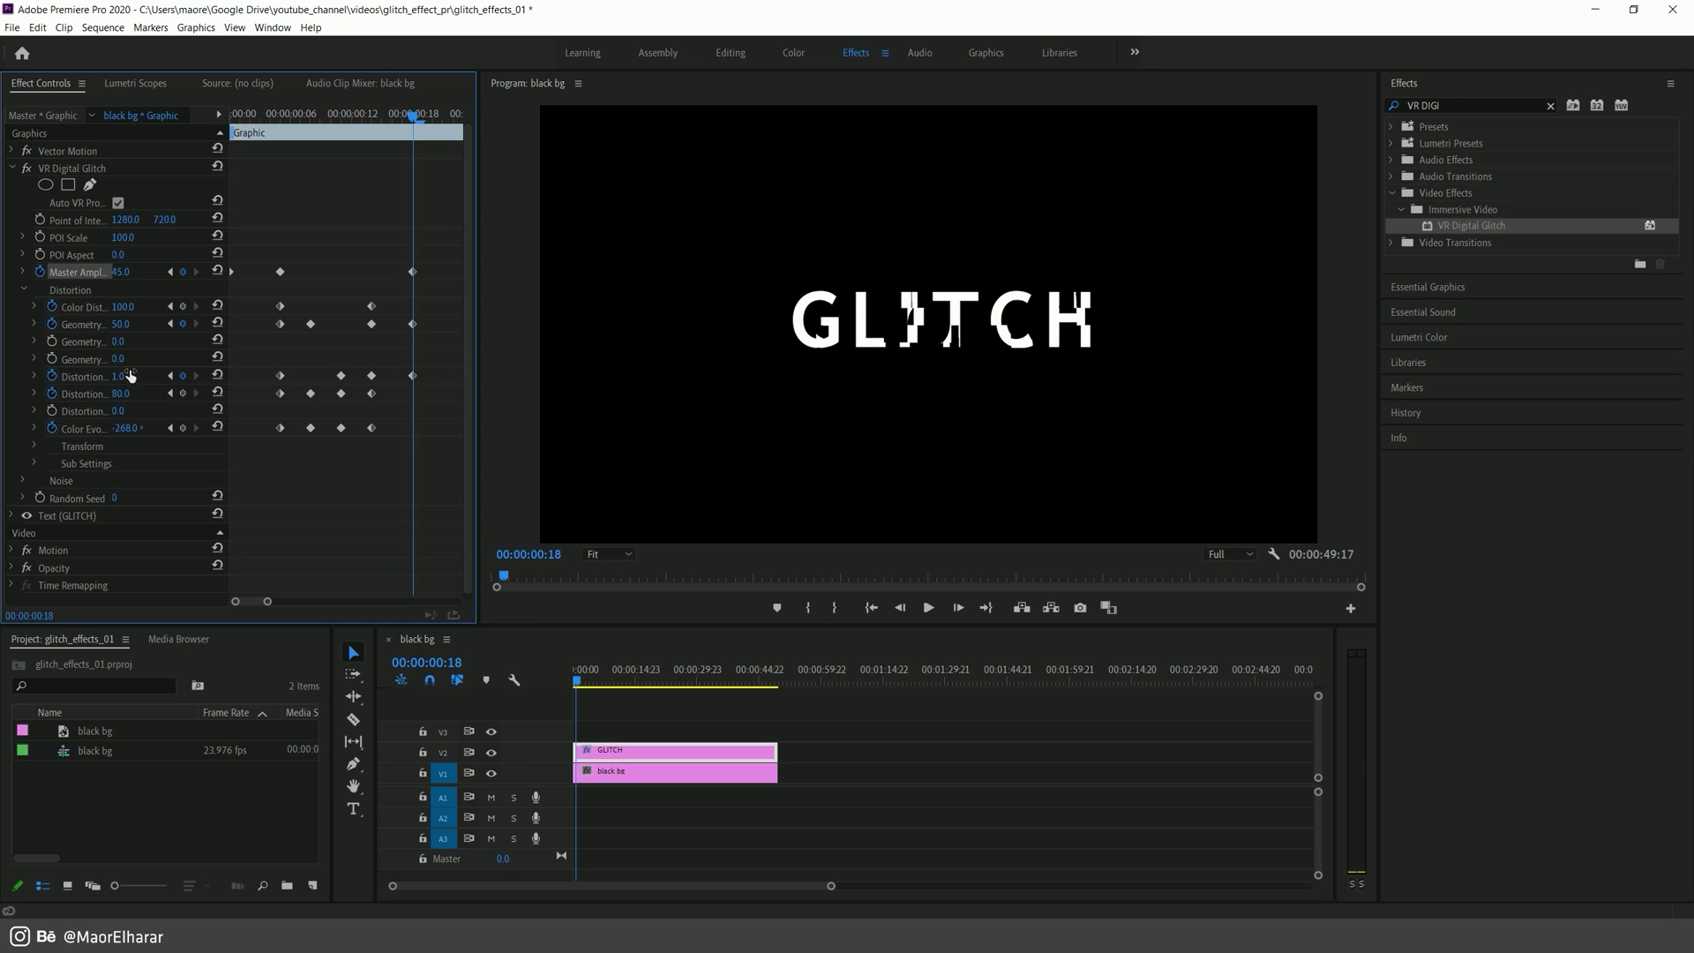
left_click_drag(115, 394, 44, 394)
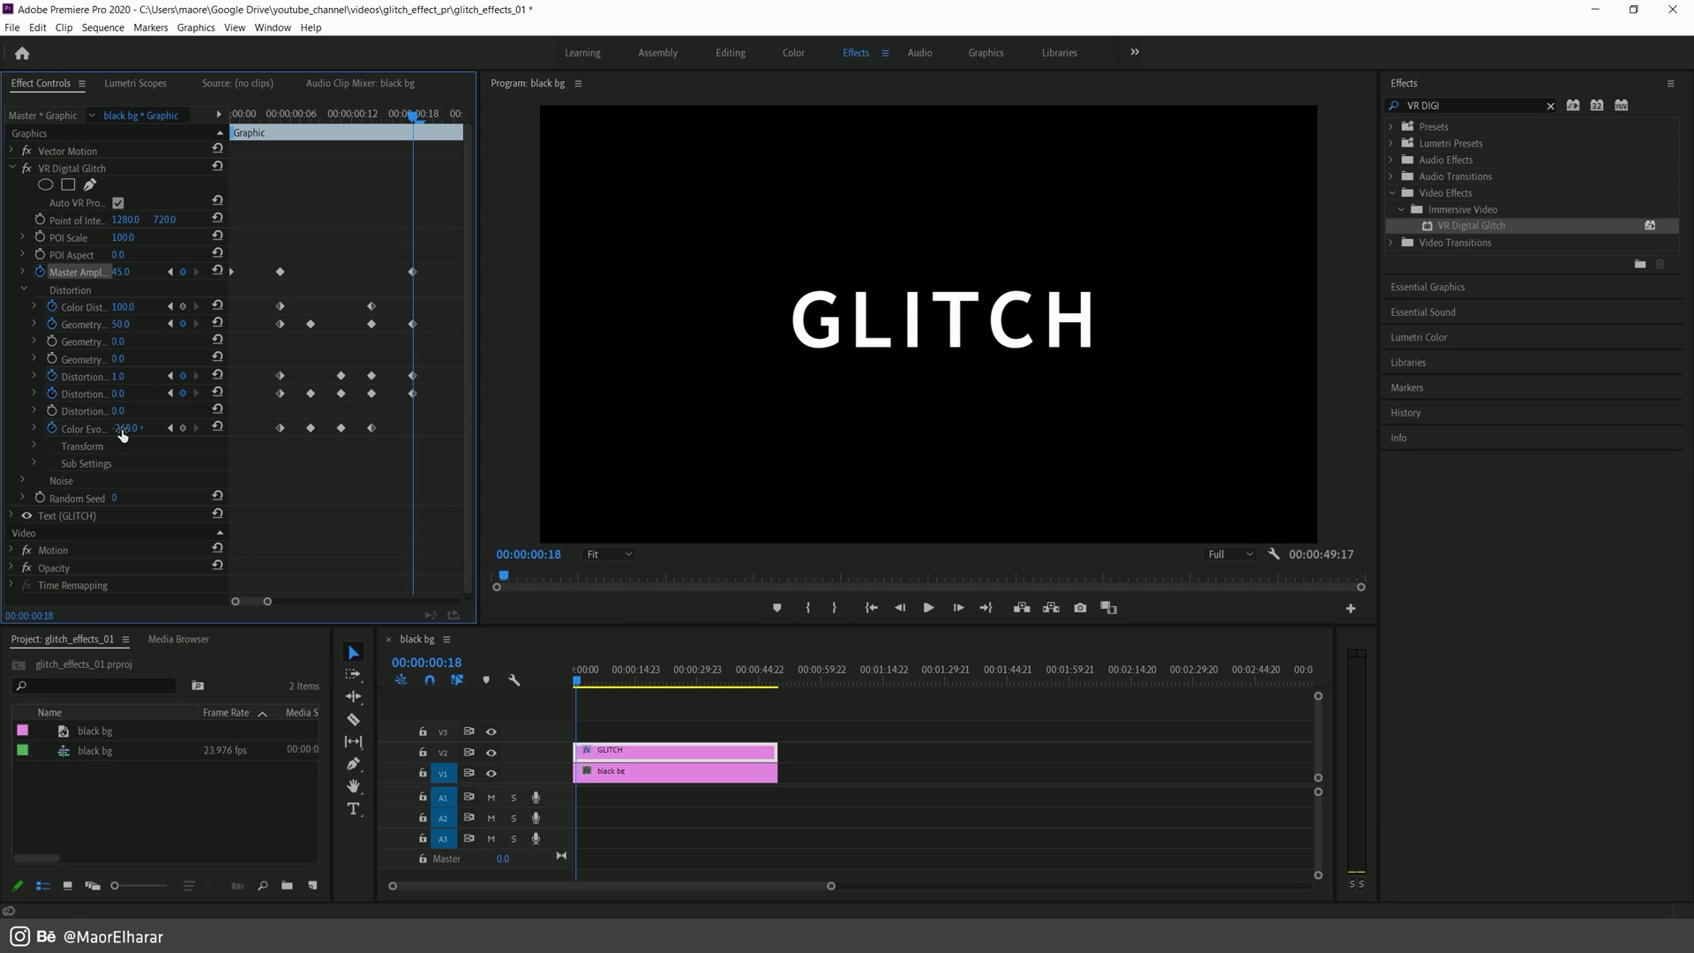
type("225")
key("Return")
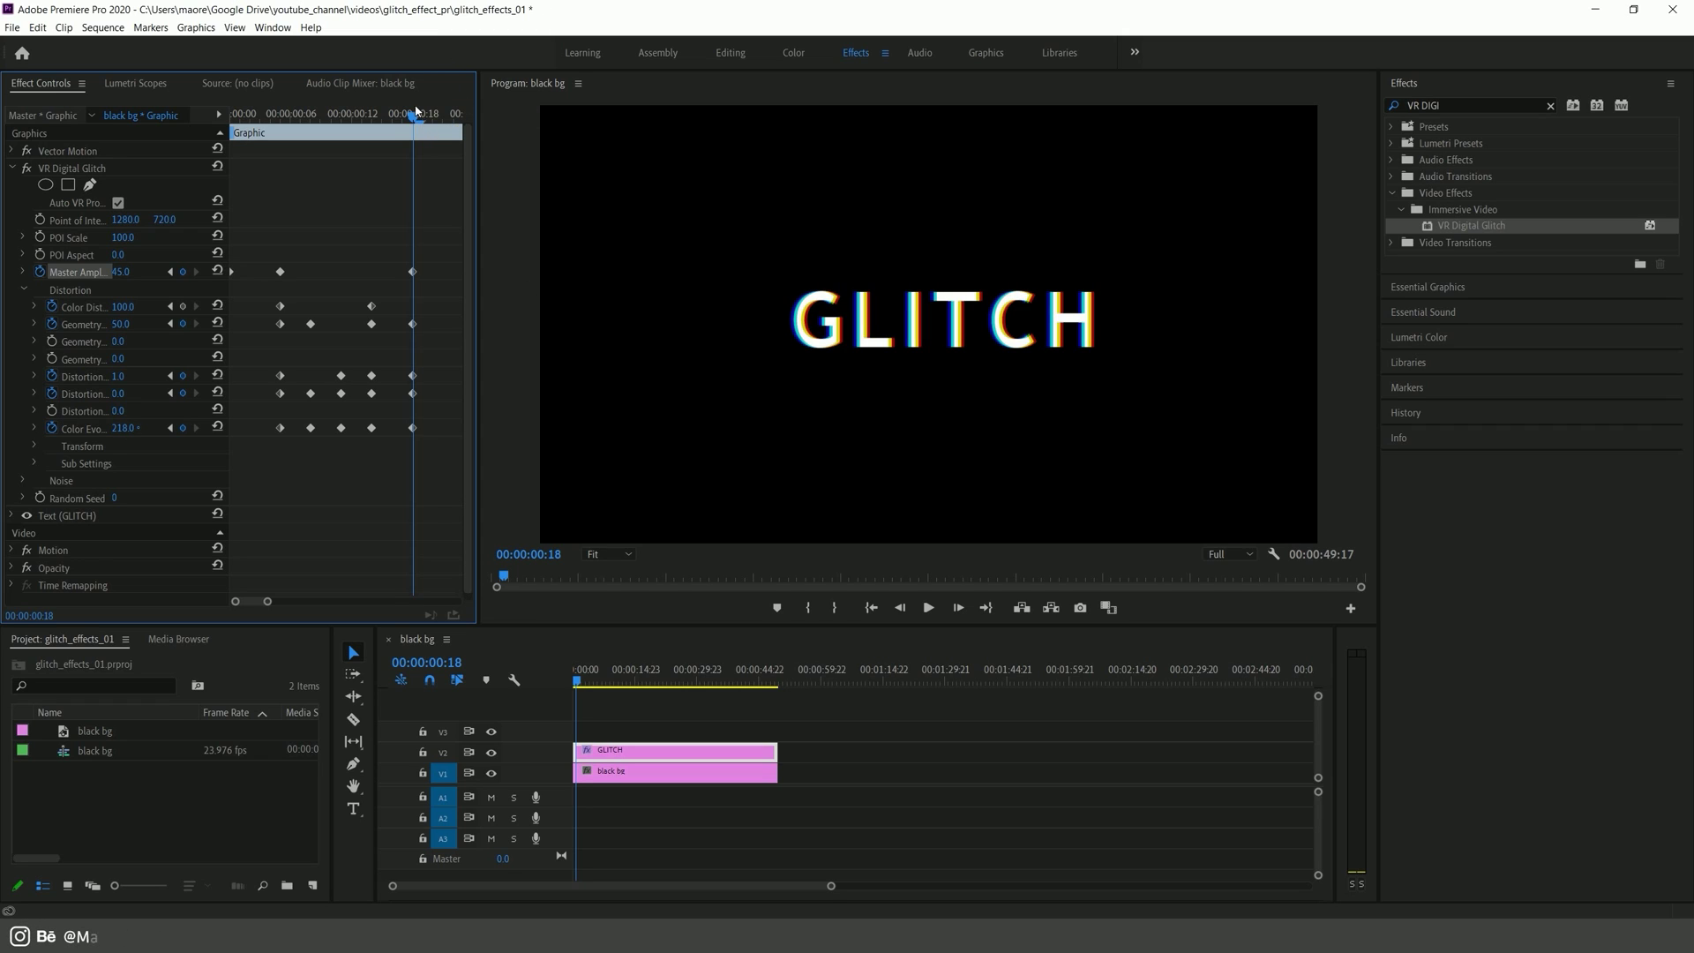
Step: Add a closing Master Amplitude keyframe at 00:00:00:21, apply Ease In to all the glitch keyframes and return the playhead to the start
left_click_drag(416, 112, 448, 120)
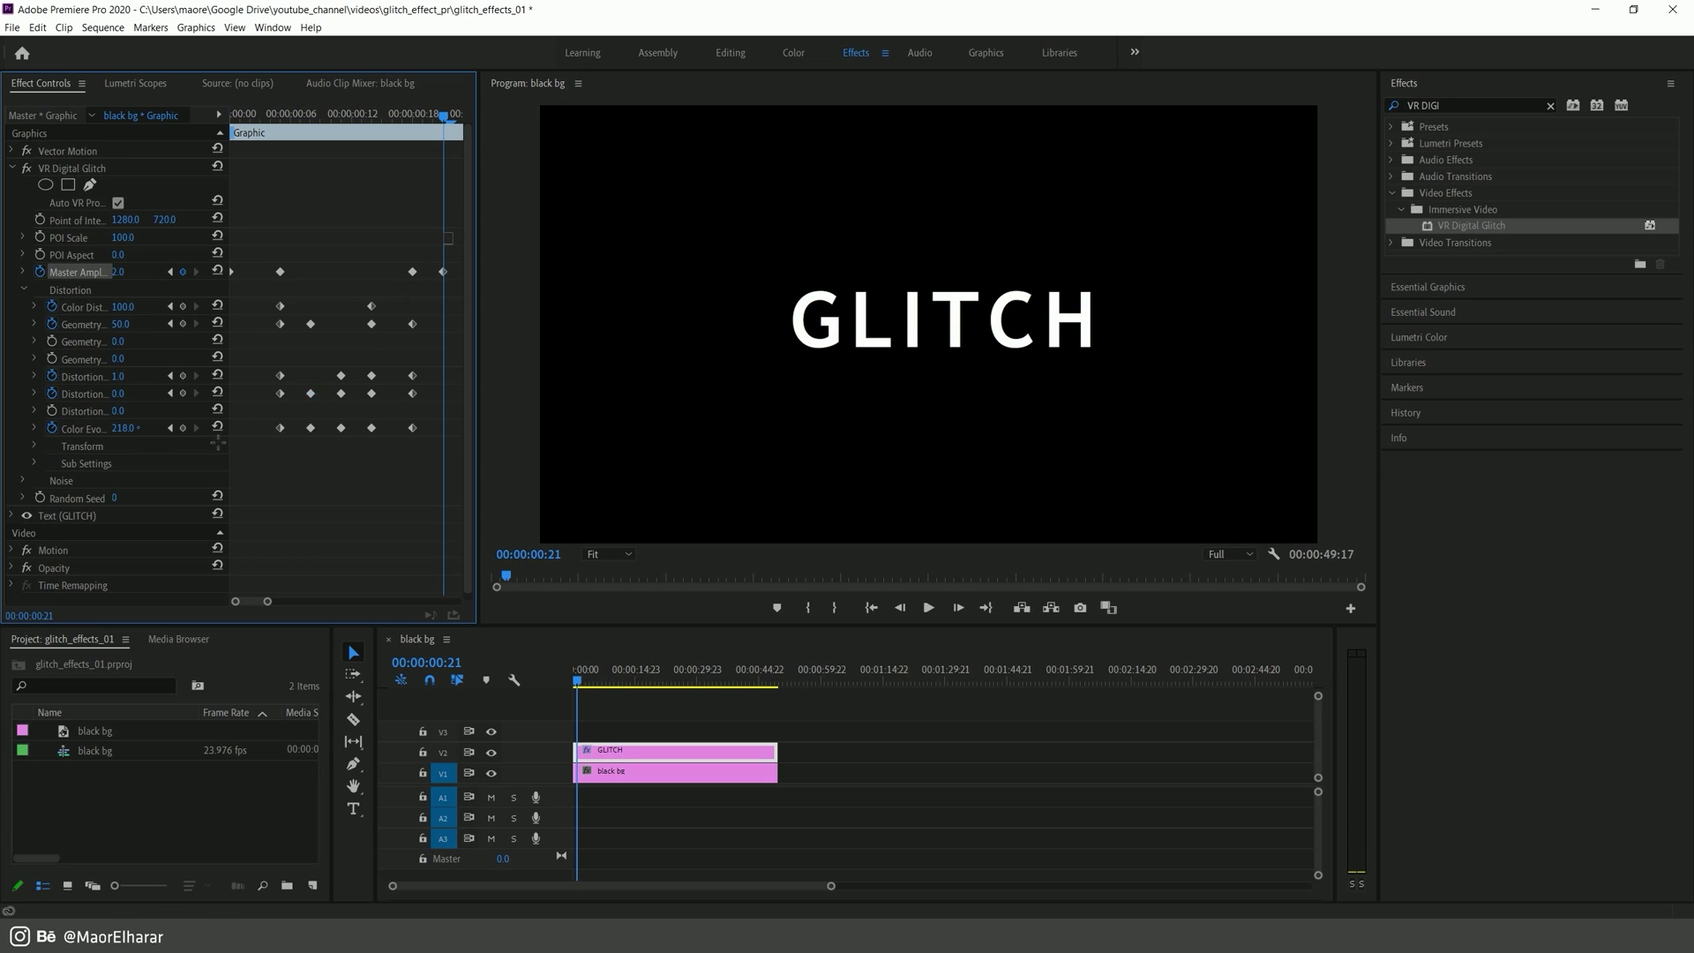
right_click(233, 274)
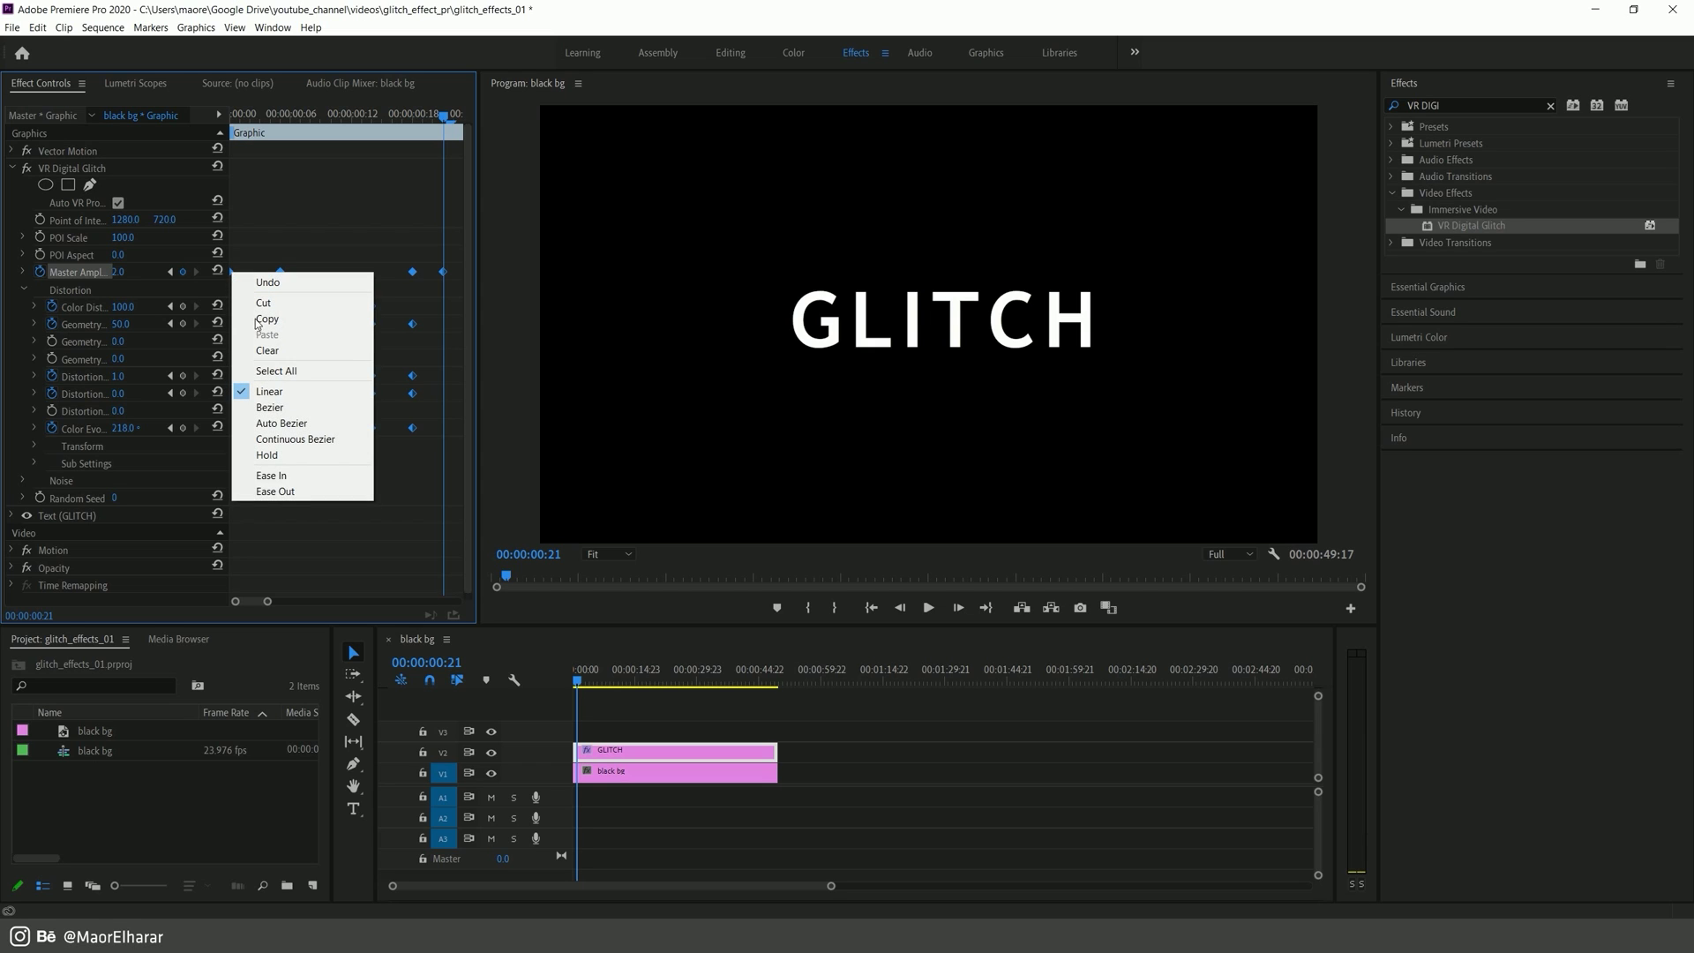
left_click(309, 475)
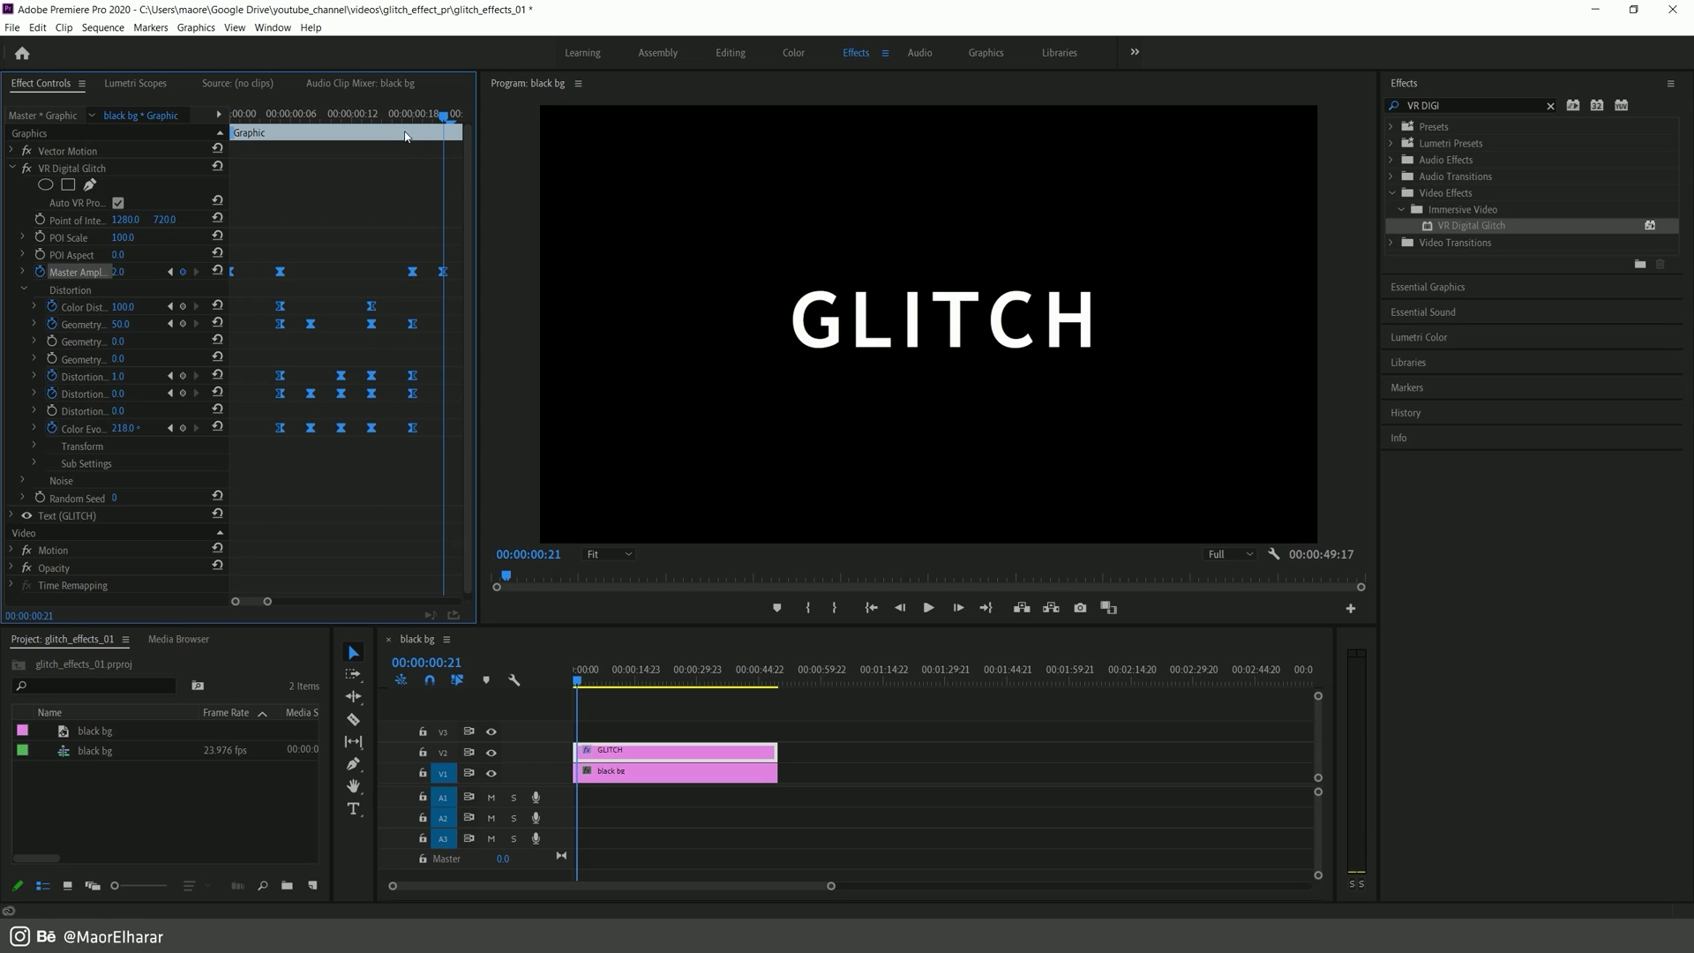
left_click_drag(394, 116, 231, 116)
Step: Import the MP3 sound effect glitch_pr_sfx into the project and place it on audio track A1
right_click(143, 818)
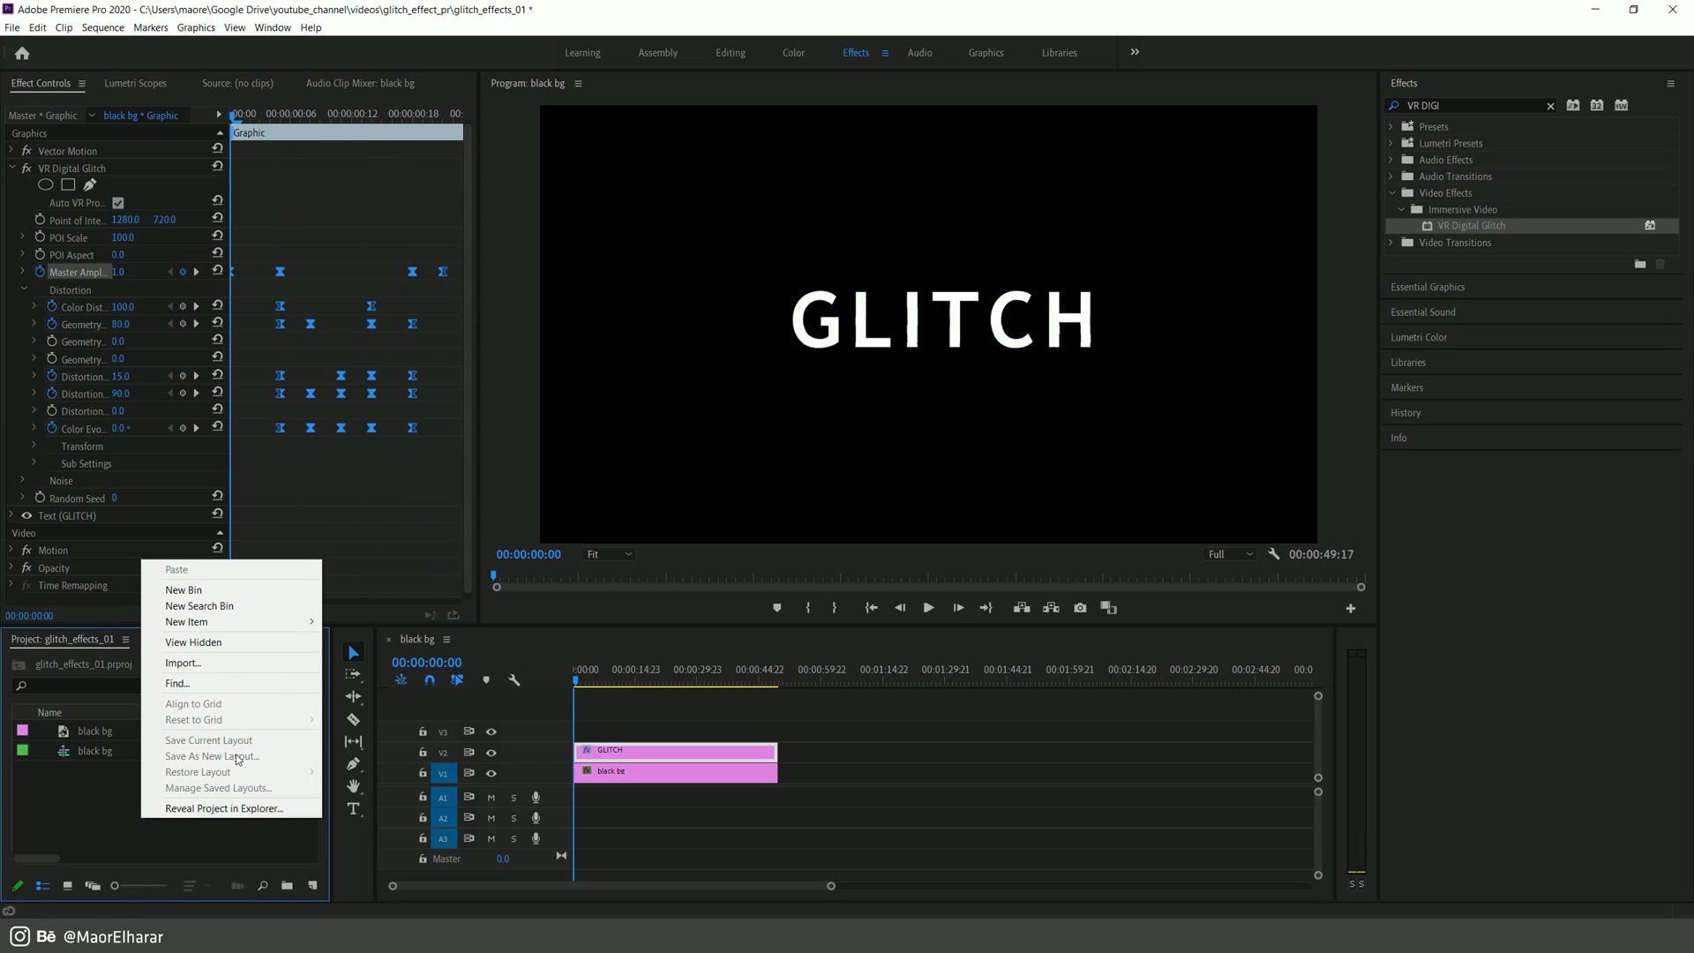
left_click(219, 664)
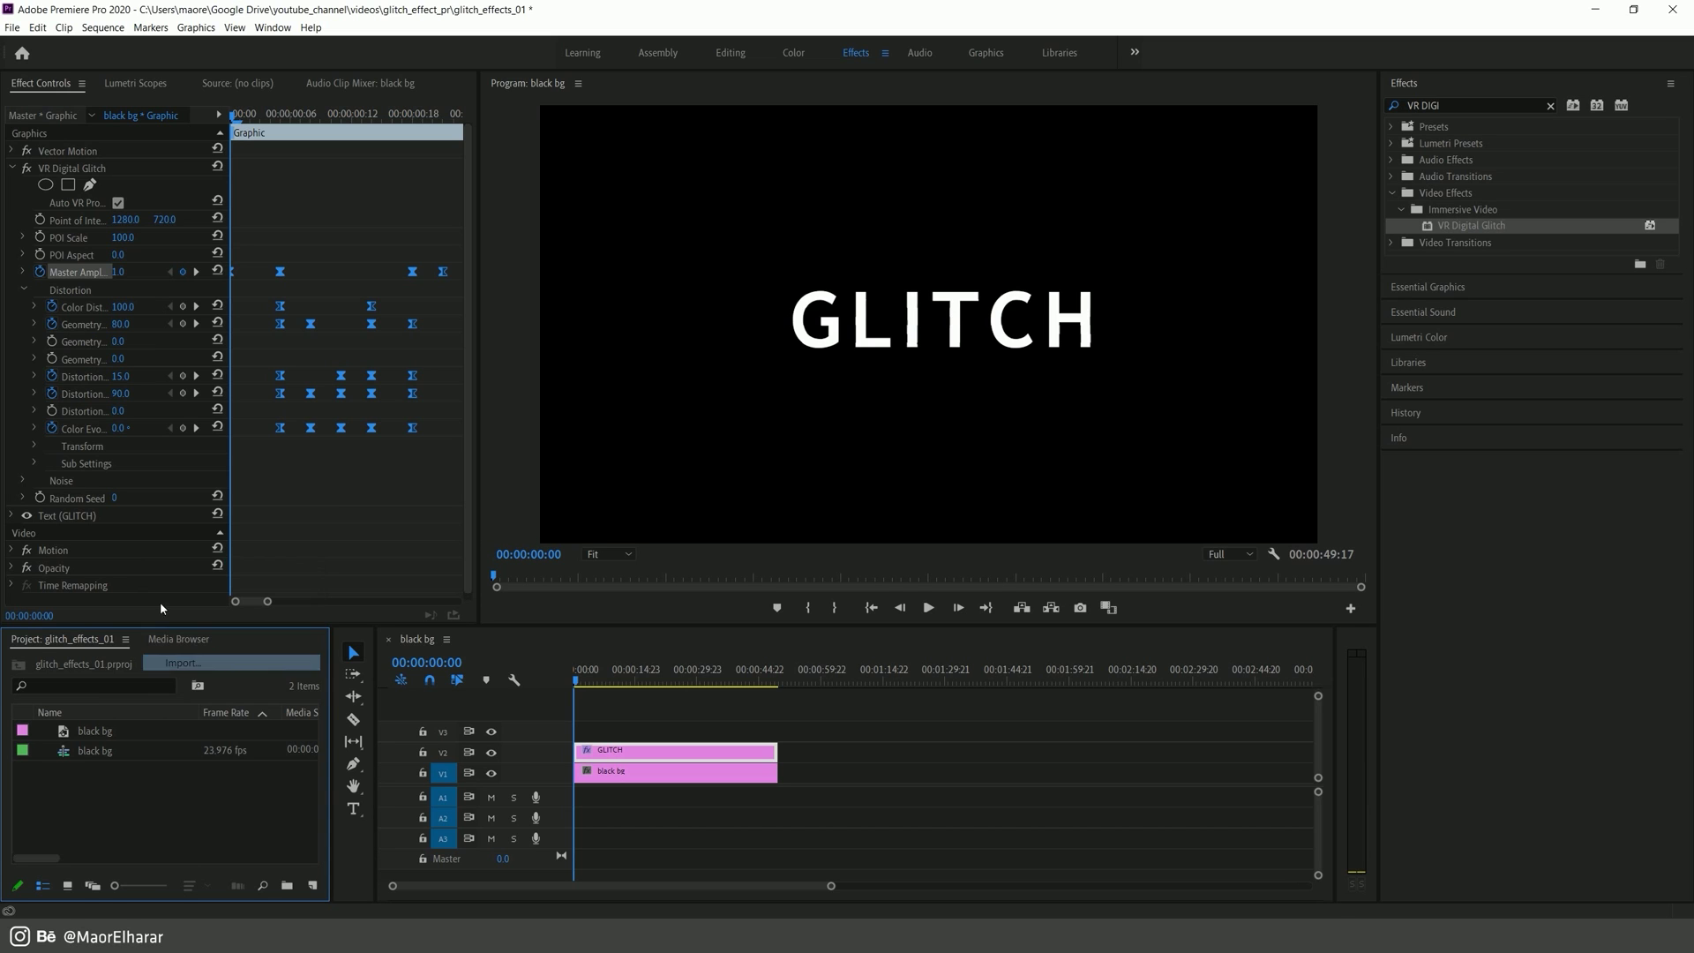
left_click(202, 247)
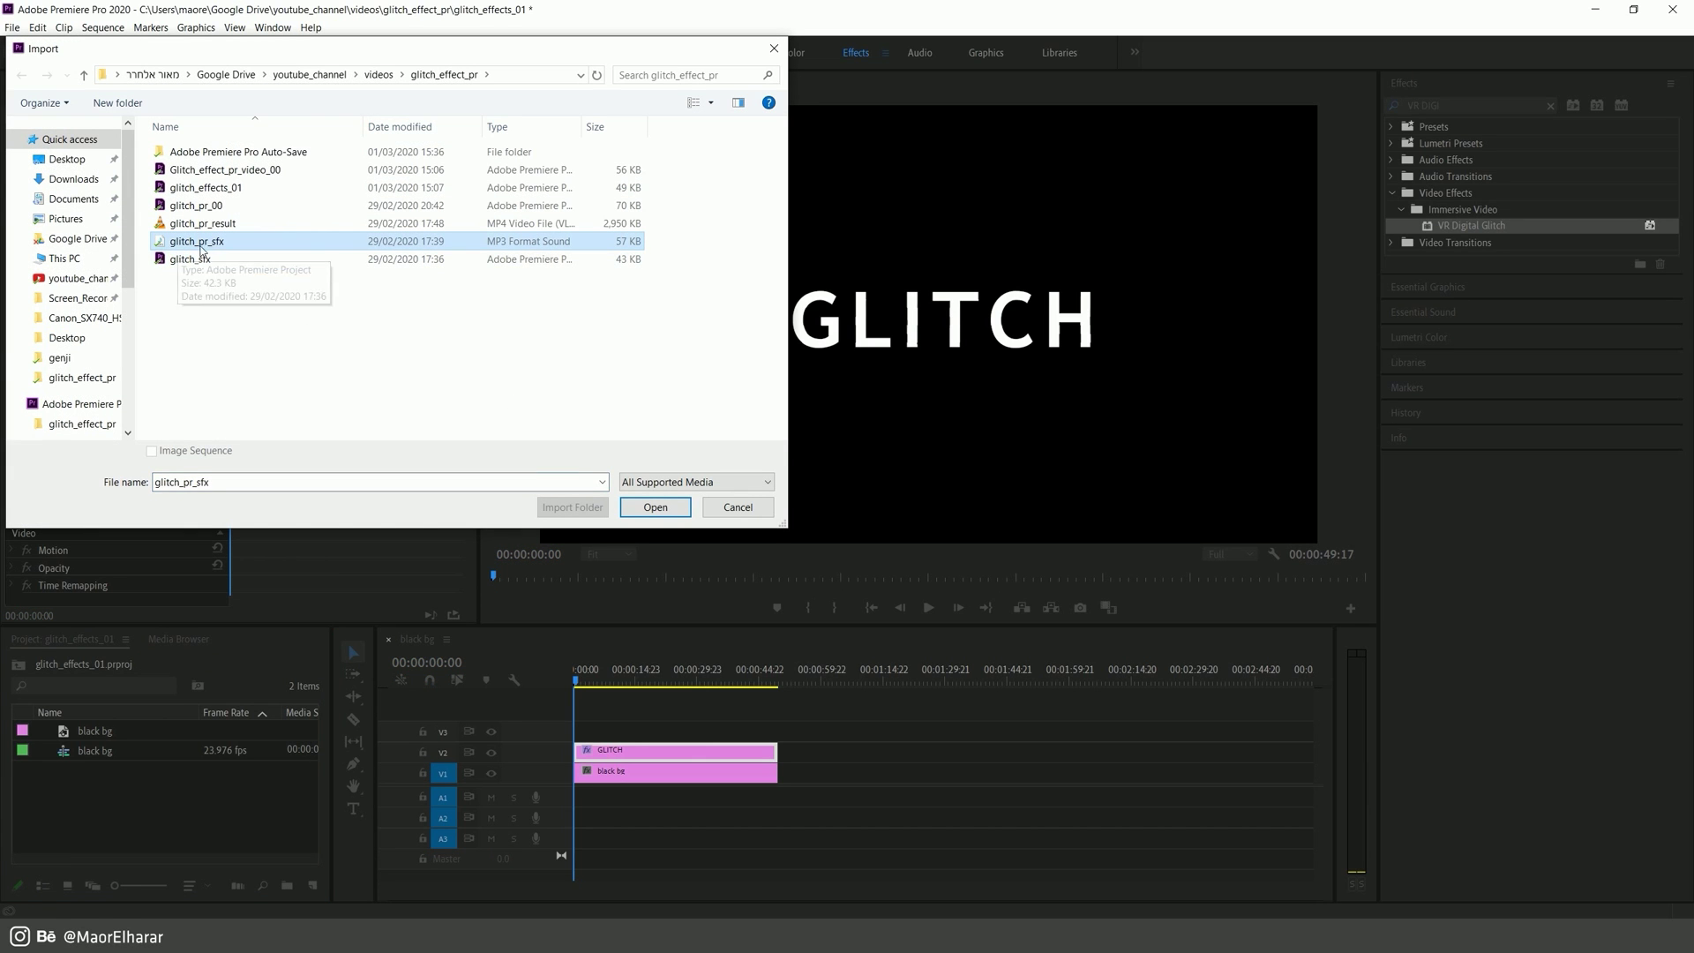
left_click(655, 506)
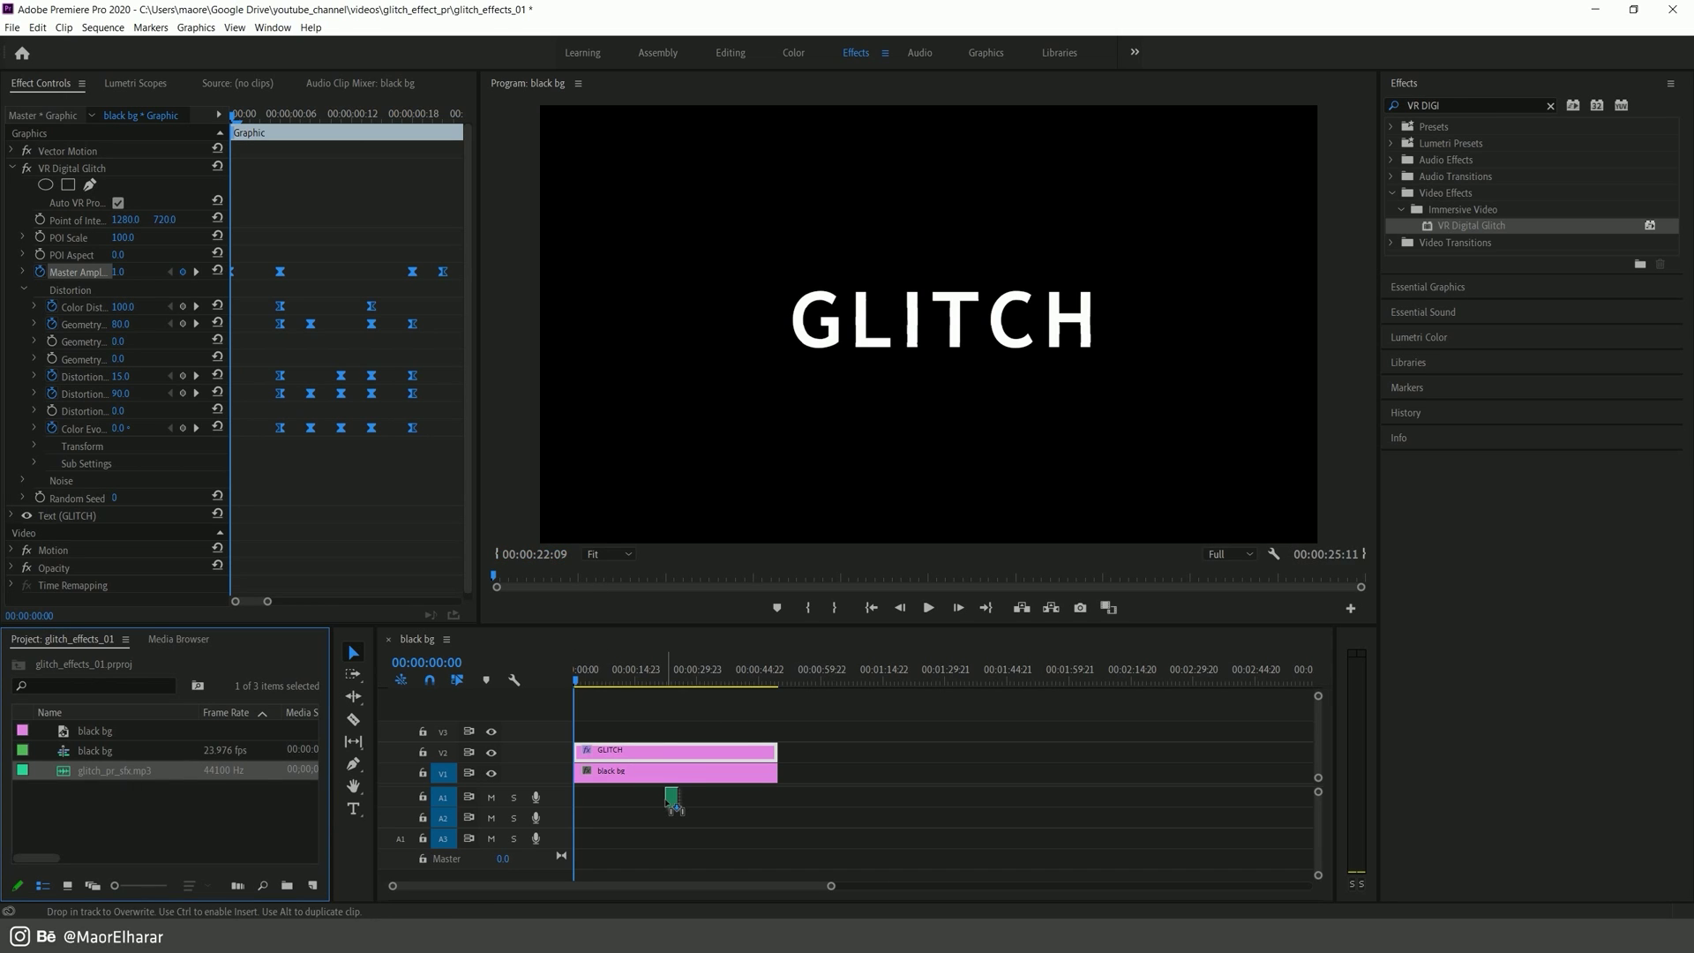
left_click_drag(673, 804, 673, 800)
Step: Trim the ends of the GLITCH and black bg clips together back towards the start of the sequence
left_click(441, 114)
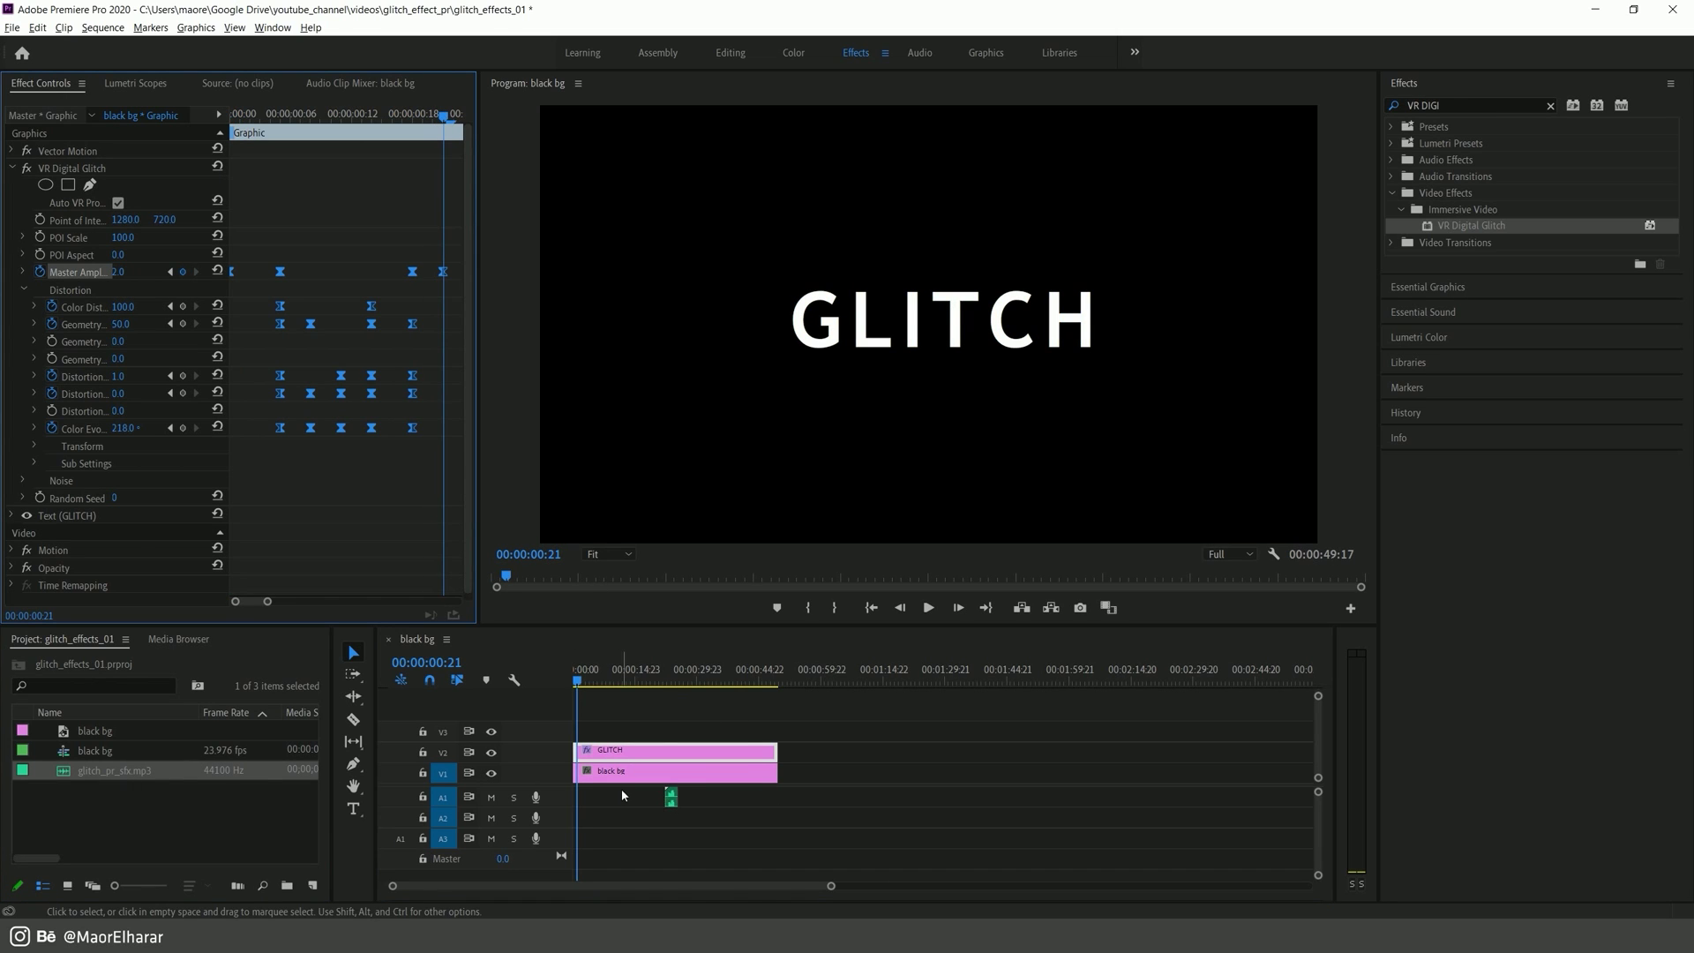
scroll(621, 789, "up", 5)
left_click(549, 765)
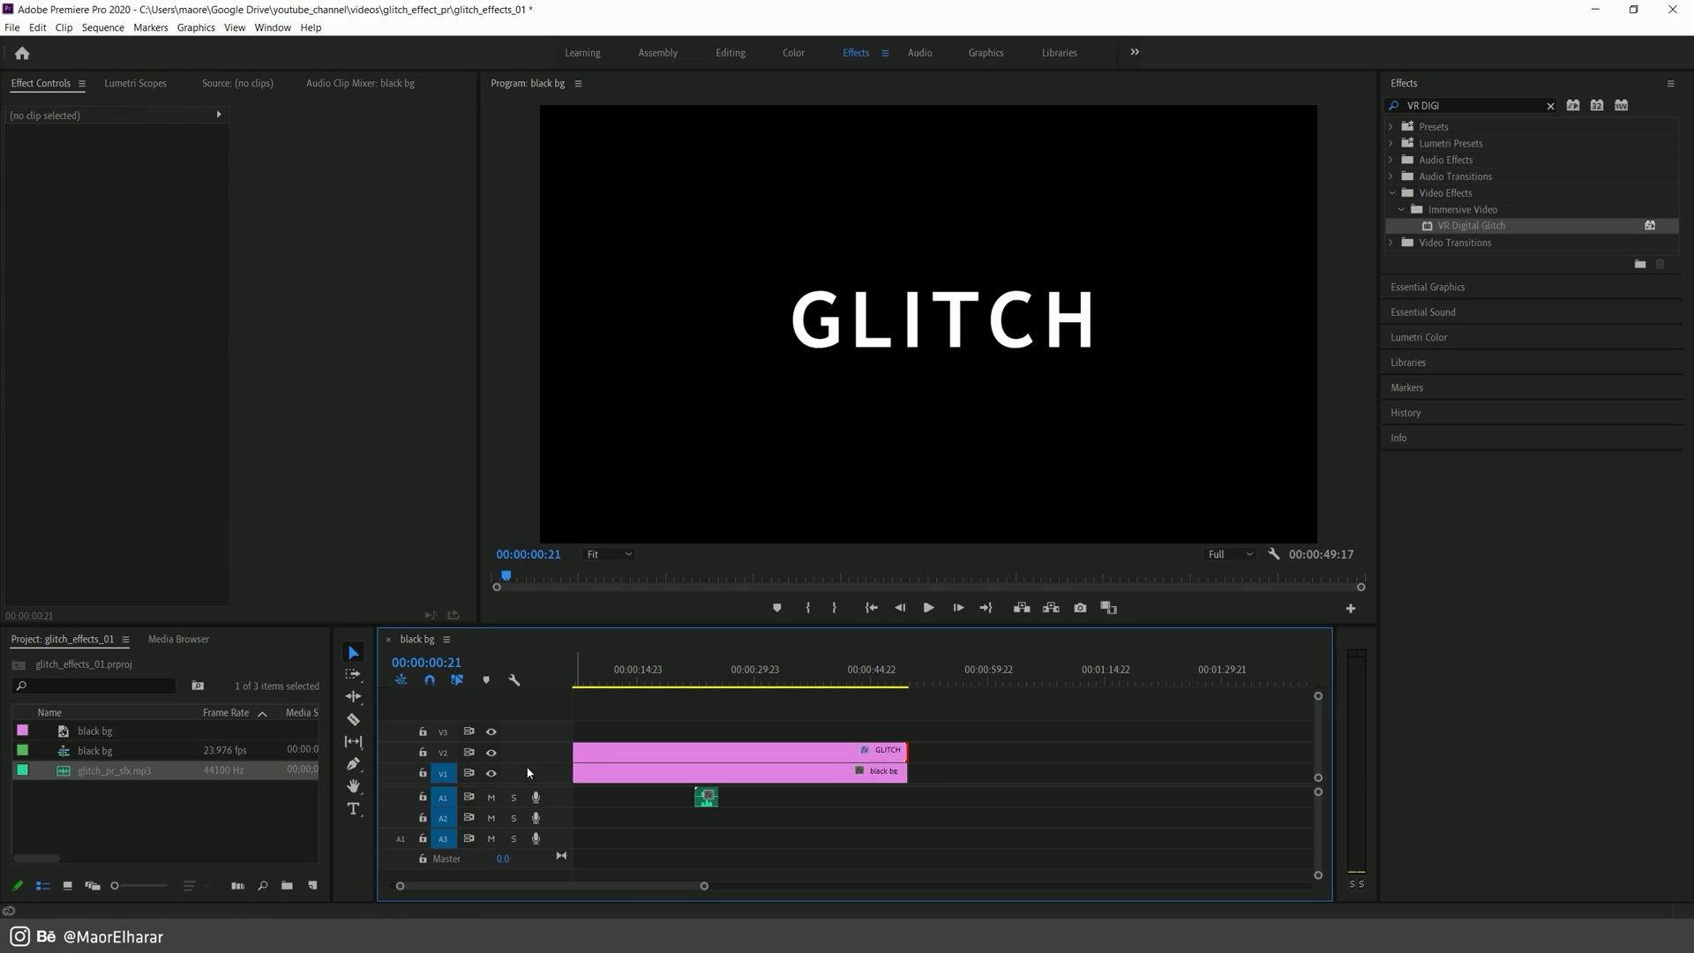
key("ctrl+a")
left_click_drag(605, 886, 598, 886)
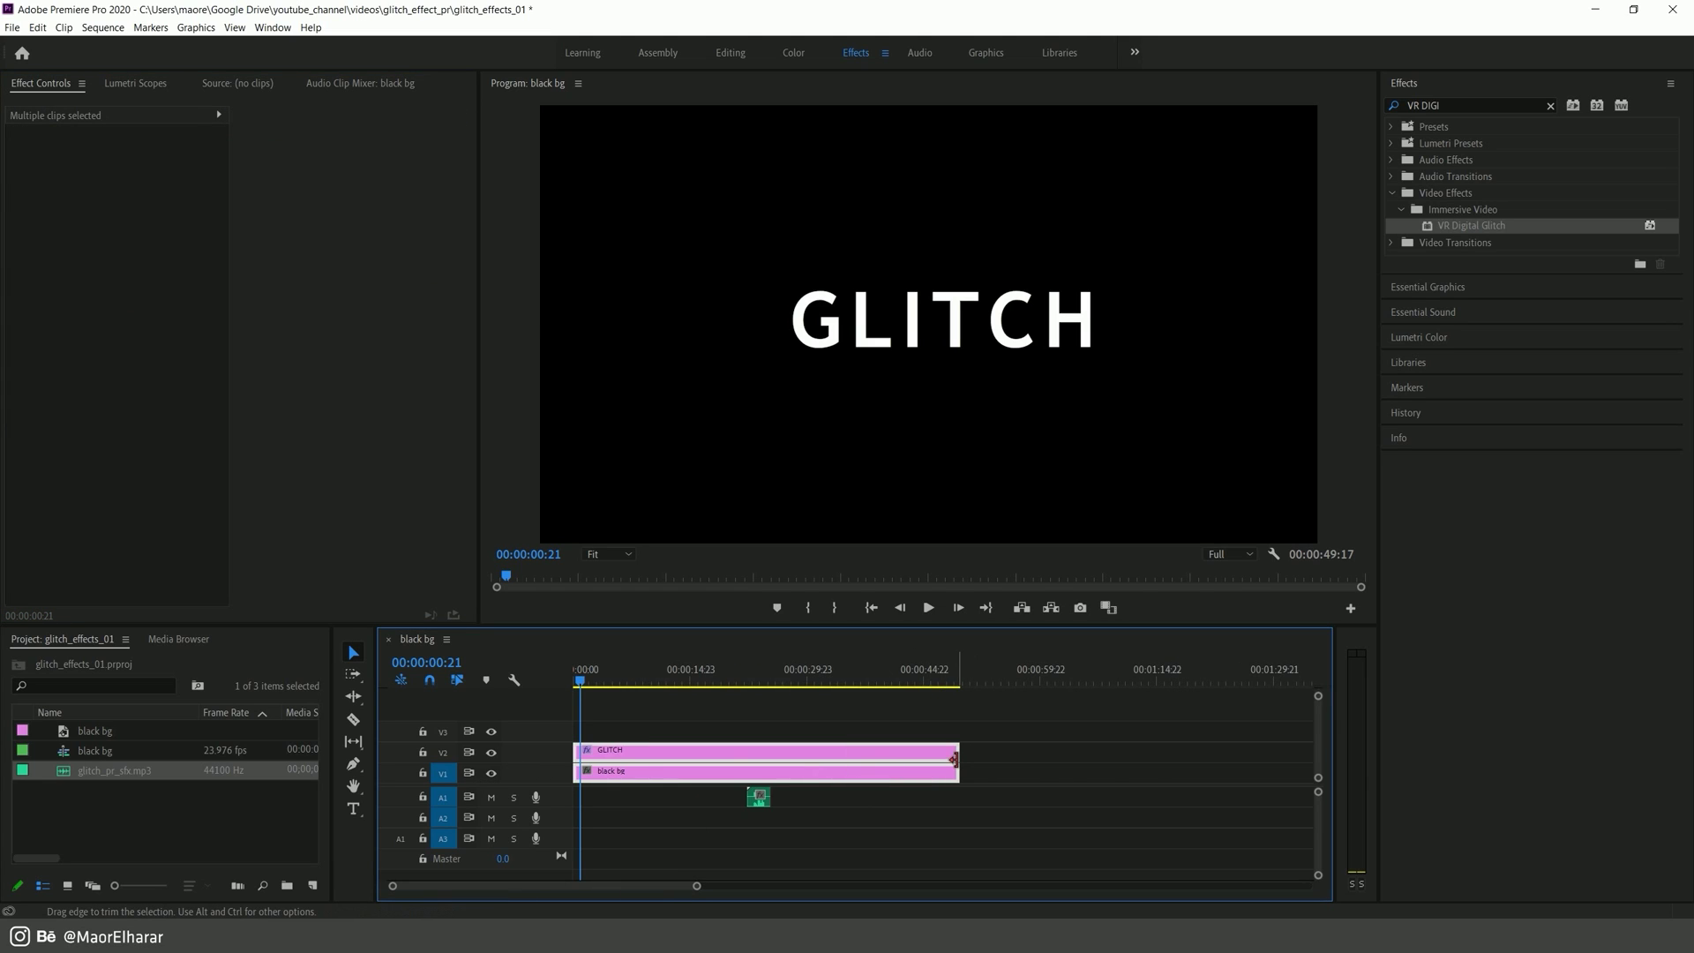
left_click_drag(953, 759, 579, 756)
Step: Move the glitch_pr_sfx clip on A1 to the very start of the sequence, closing the gap in front of it
scroll(591, 779, "up", 3)
left_click_drag(913, 802, 618, 798)
right_click(584, 798)
left_click(627, 808)
scroll(592, 783, "up", 2)
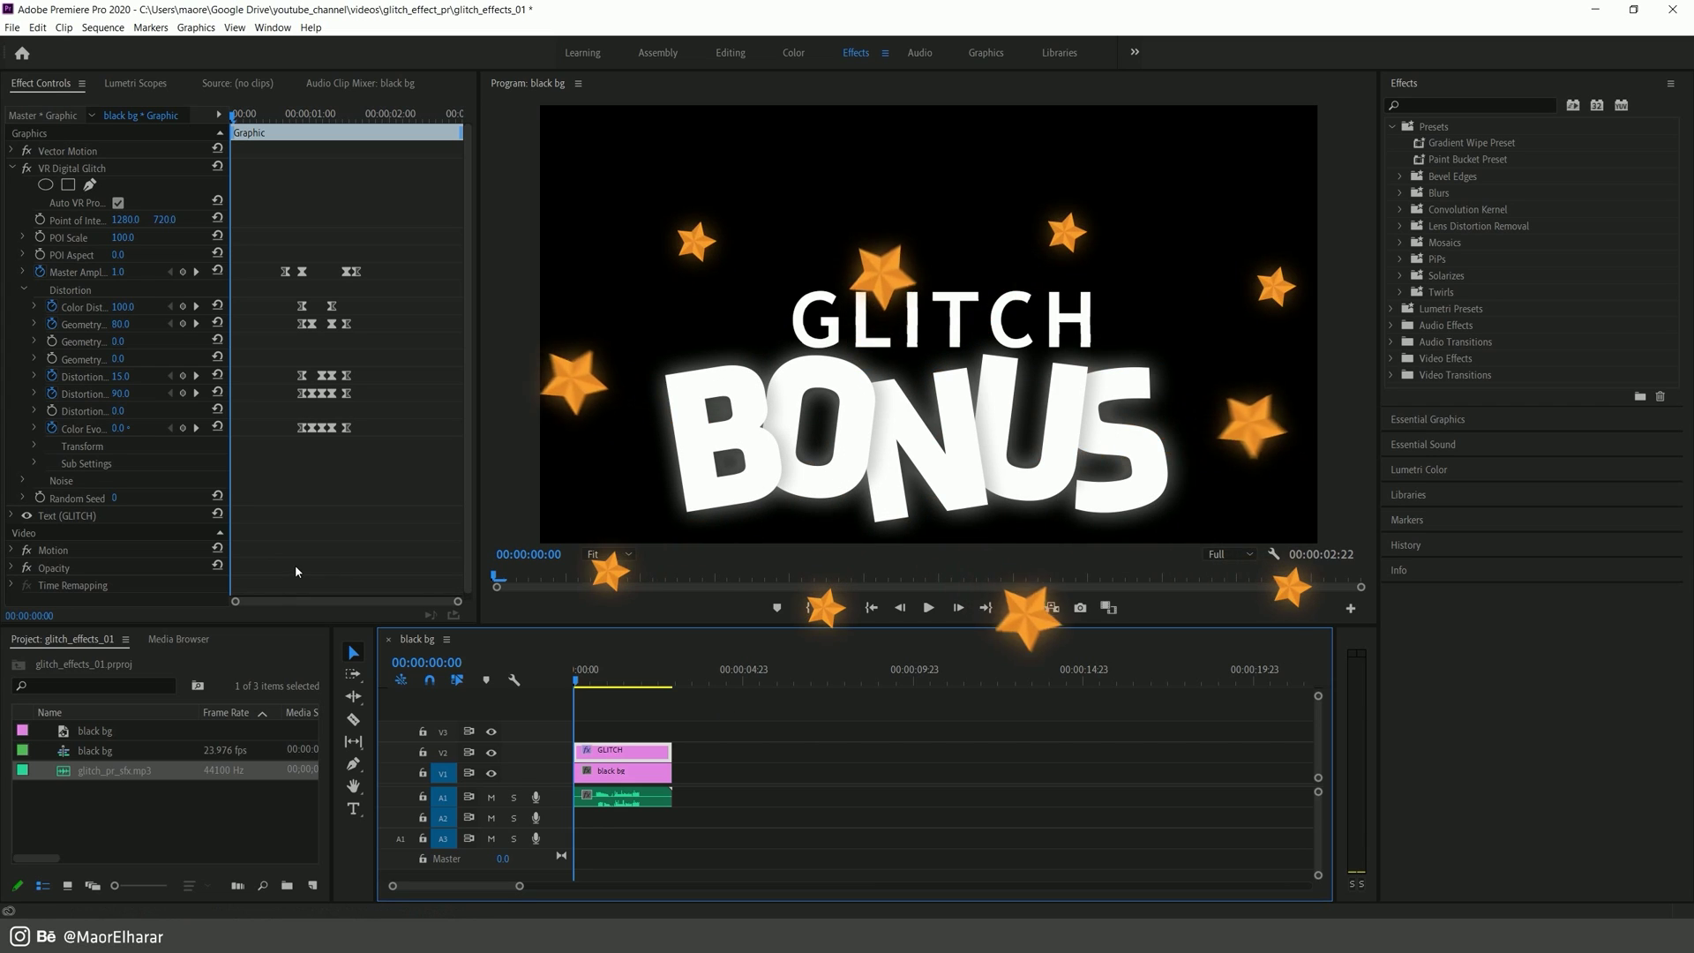
Step: Save the keyframed VR Digital Glitch effect as a Scale-type preset named ME Graphics glitch effect
right_click(69, 170)
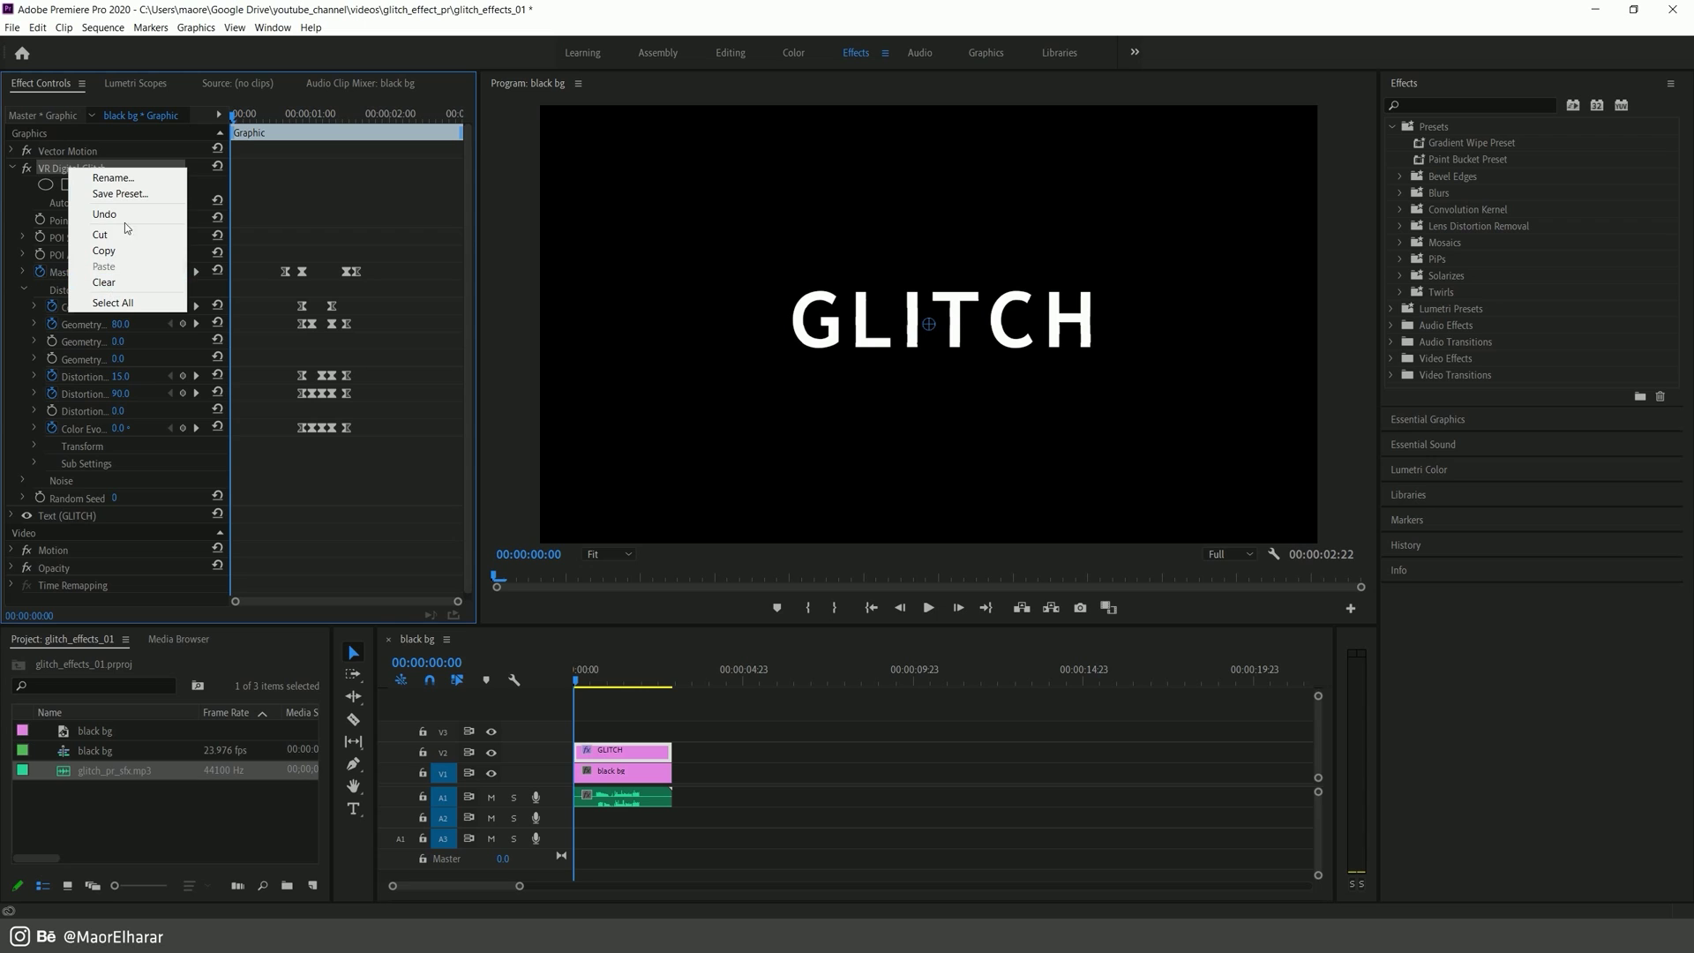
left_click(119, 194)
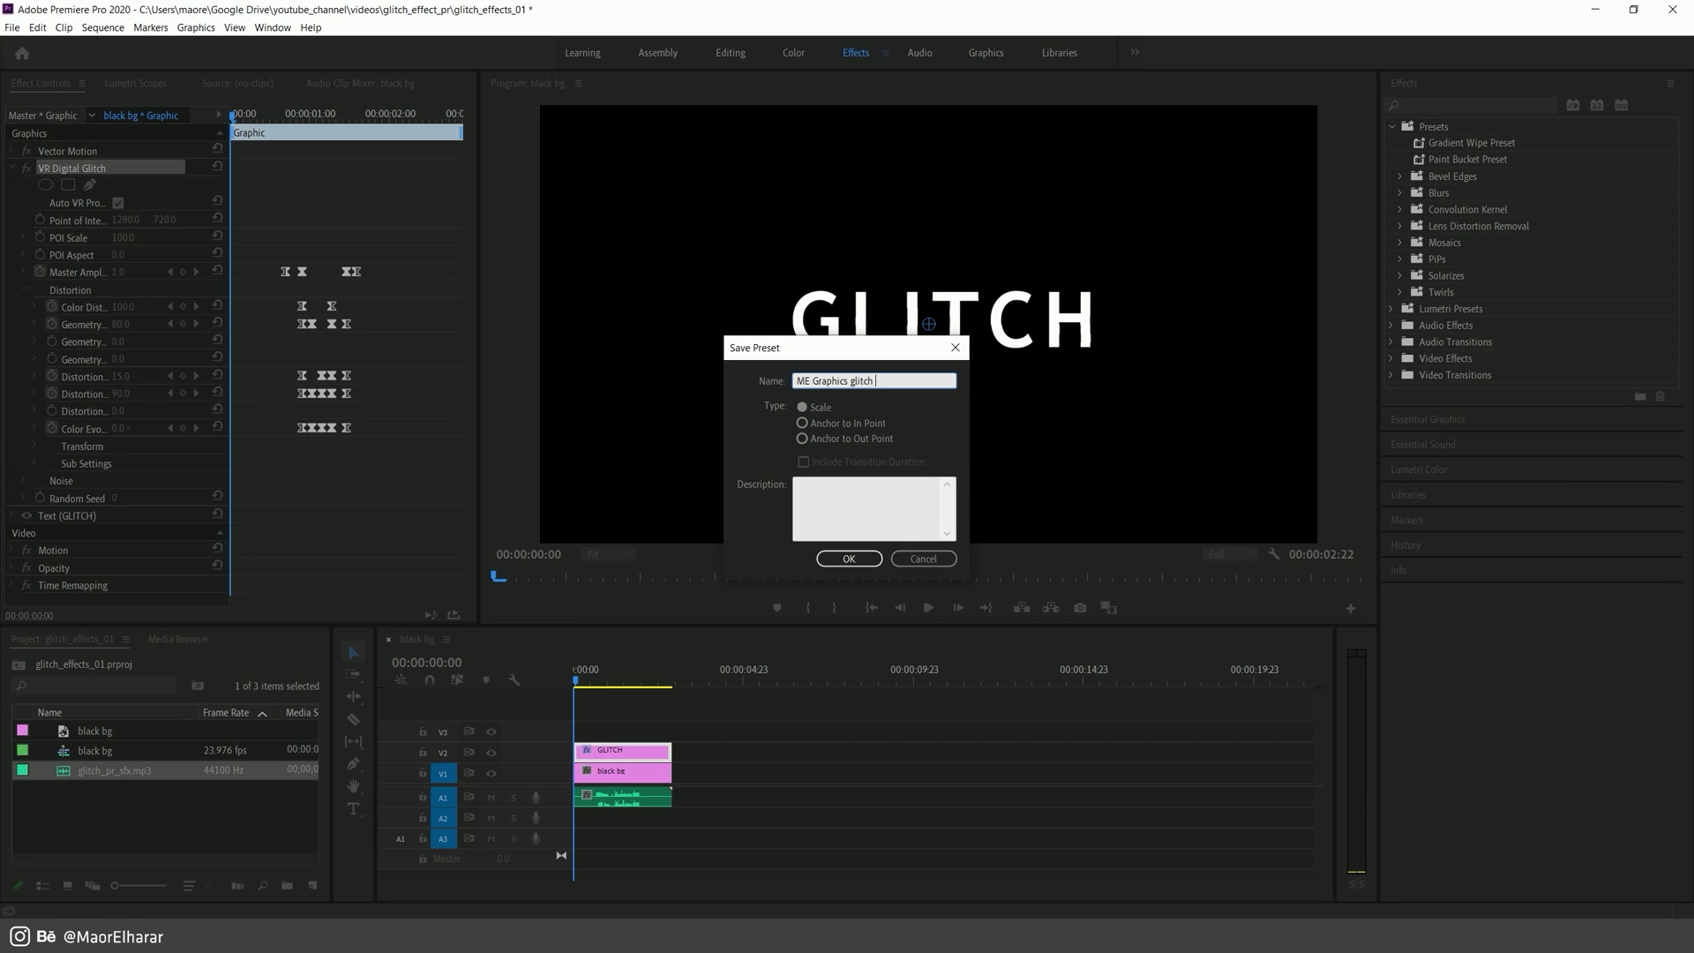
key("Return")
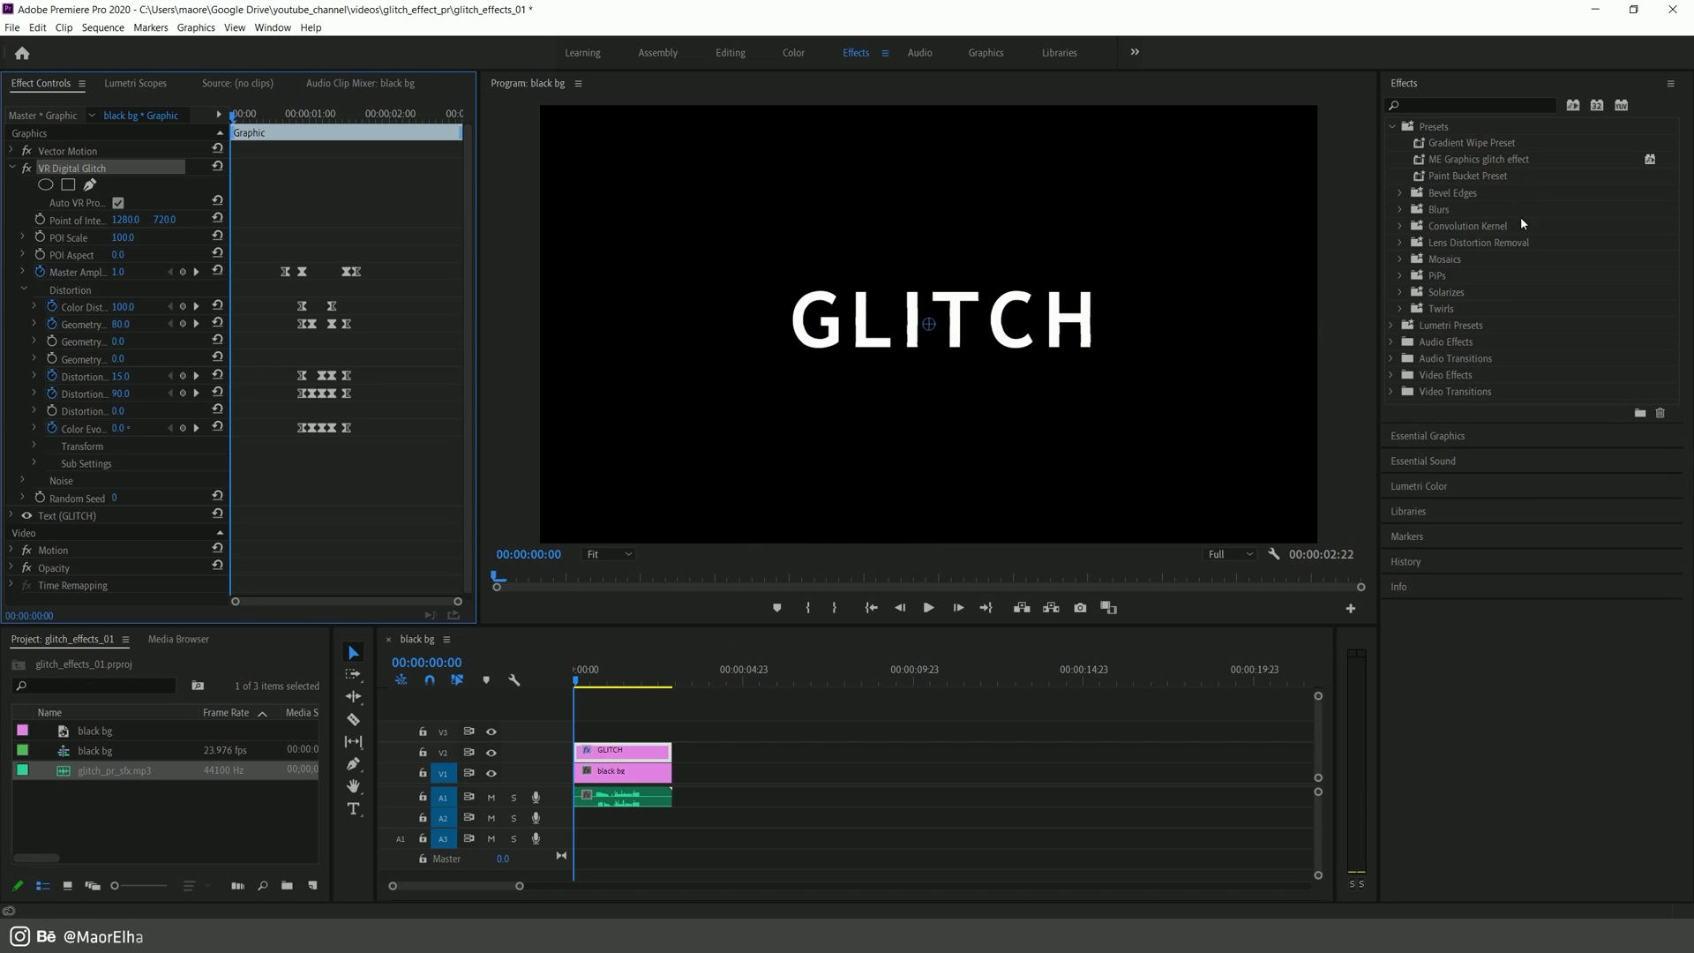
left_click(1502, 164)
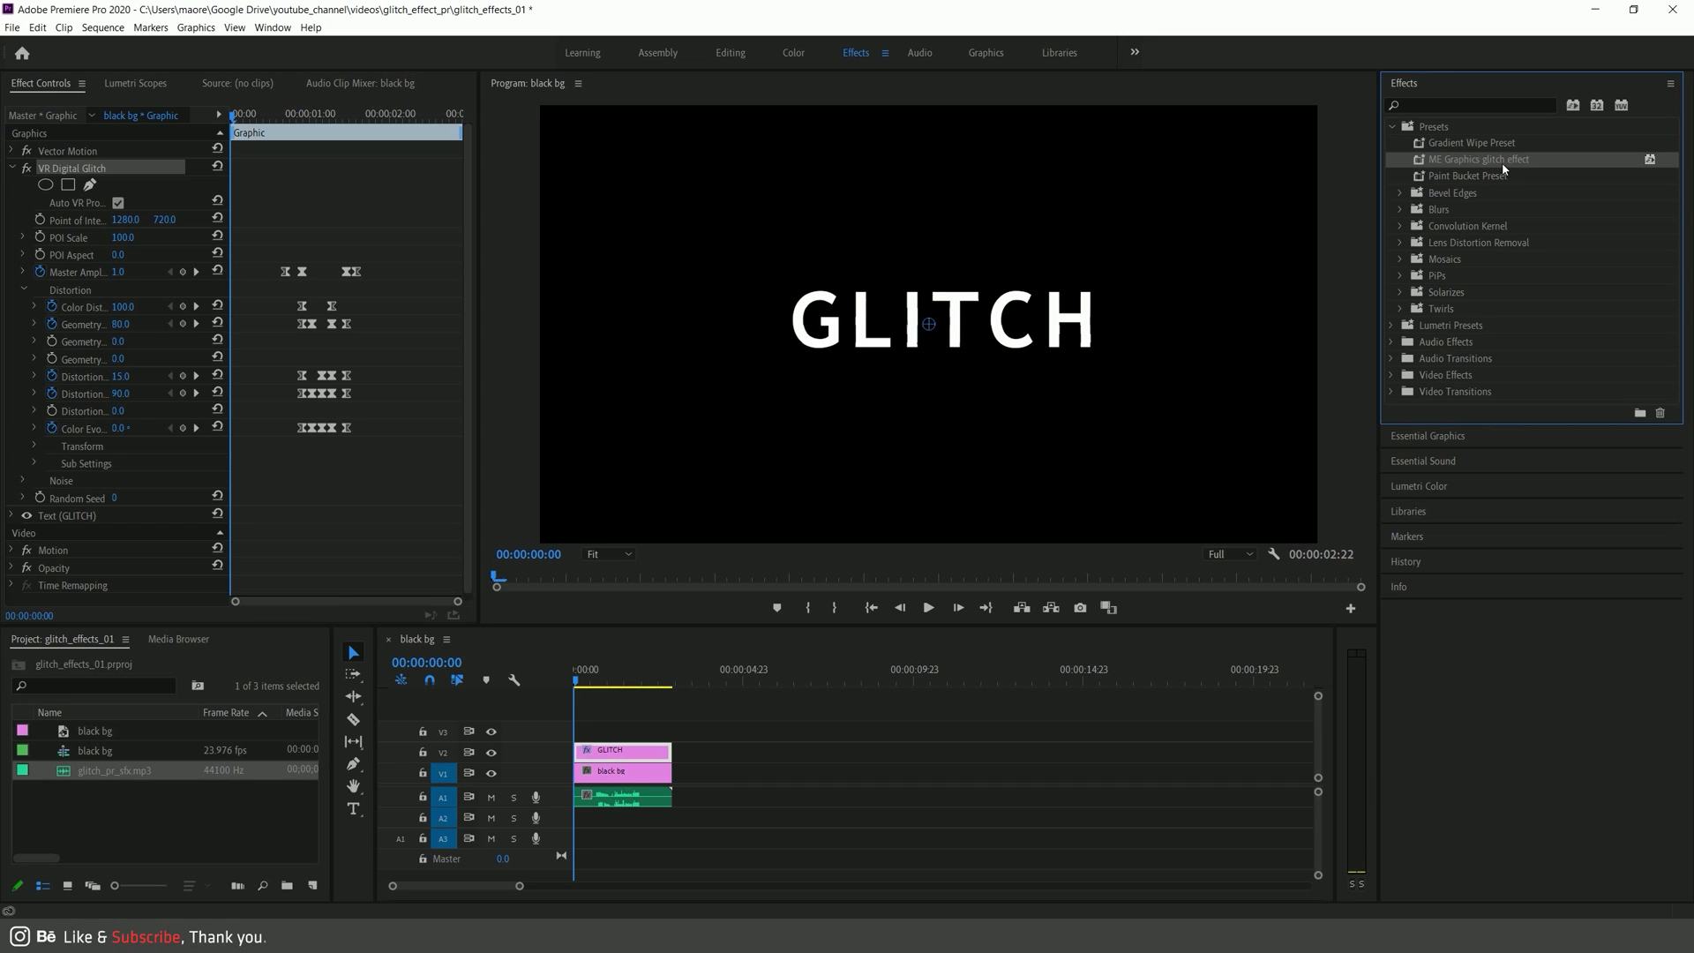
Step: Delete the VR Digital Glitch effect from the GLITCH clip and play back the plain title from the start
left_click_drag(679, 753, 627, 754)
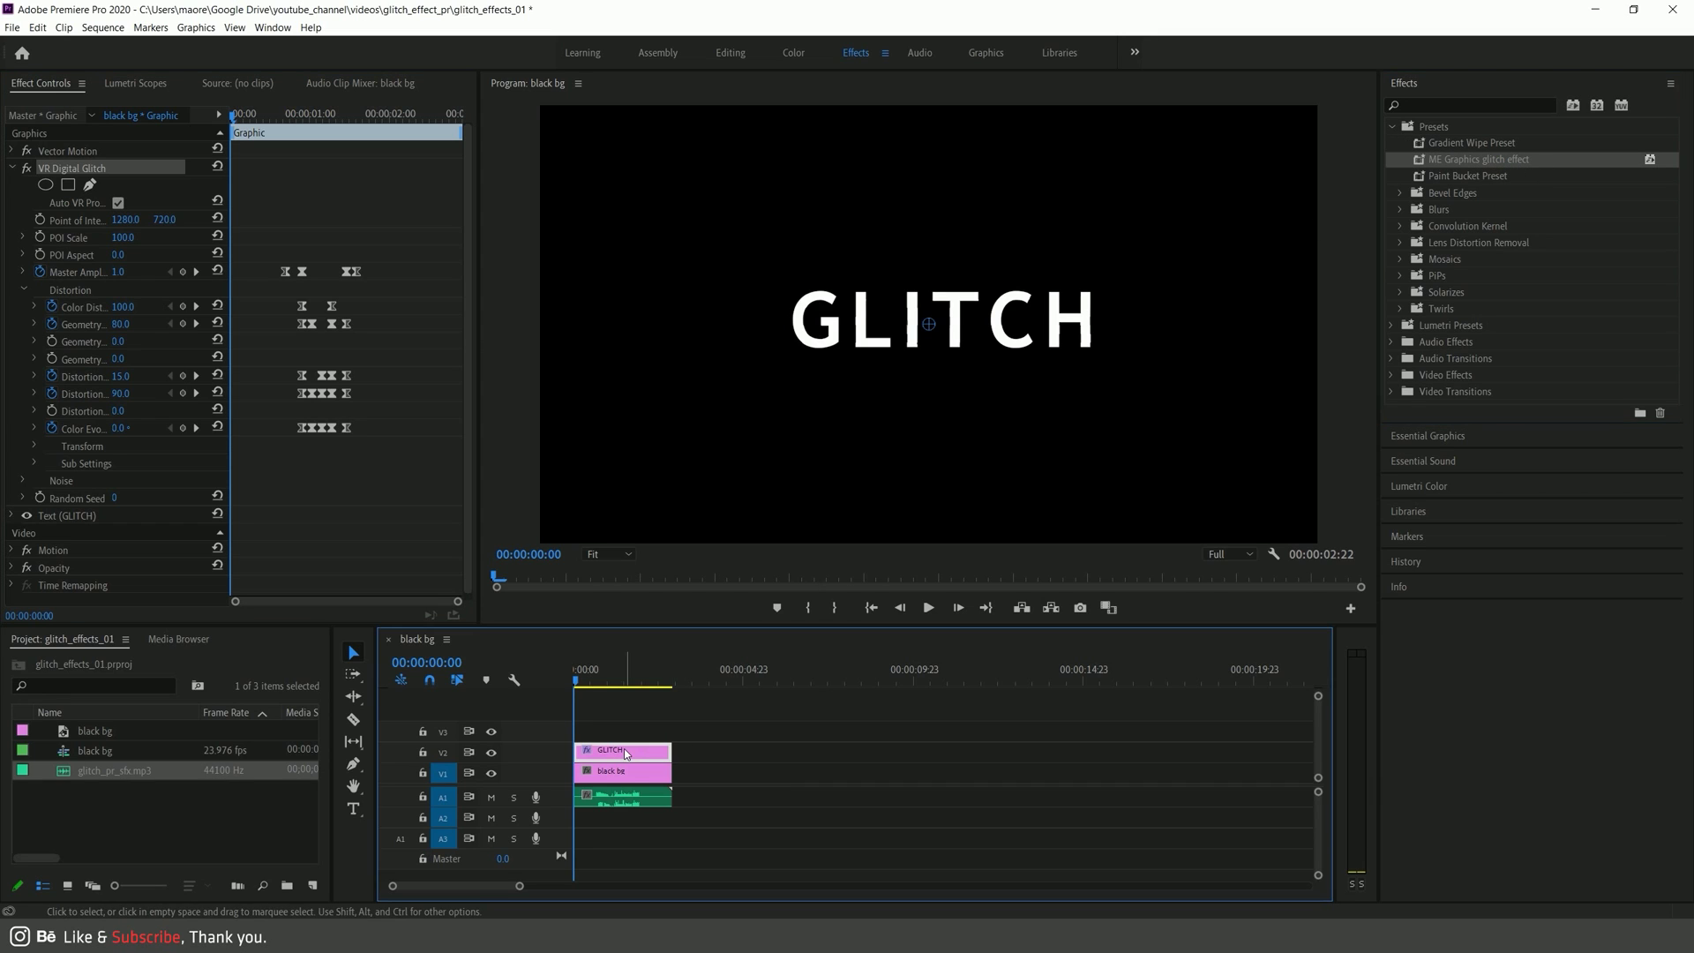
left_click(12, 168)
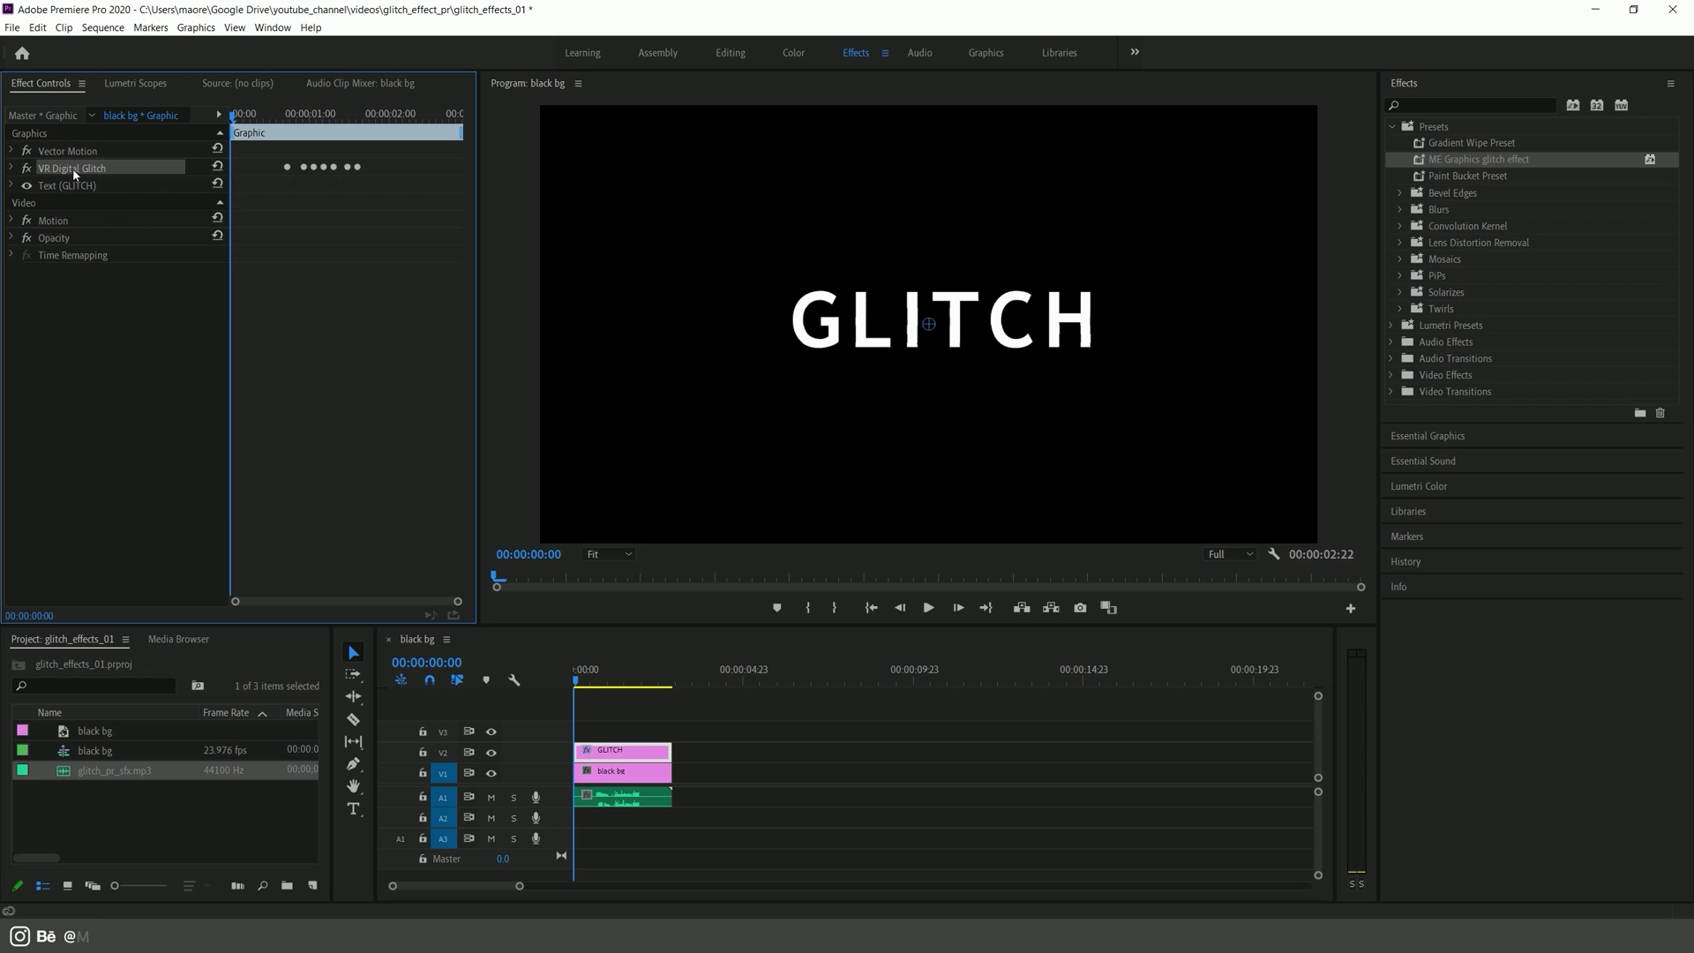
key("Delete")
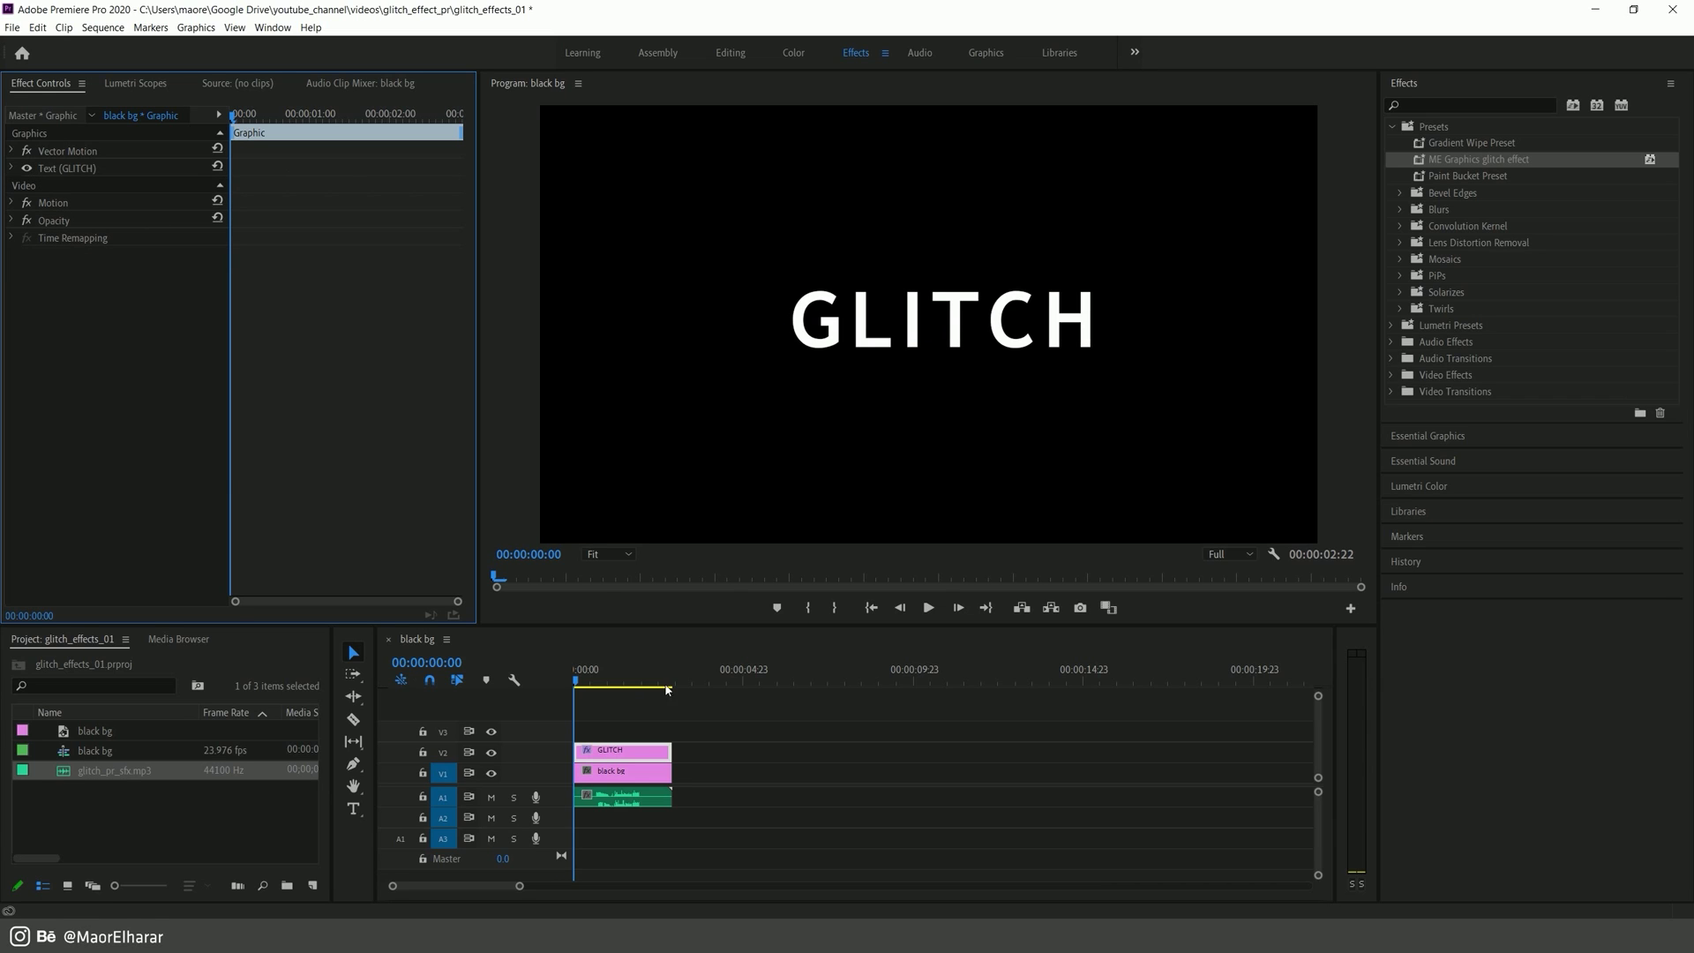
left_click_drag(596, 674, 572, 676)
key("space")
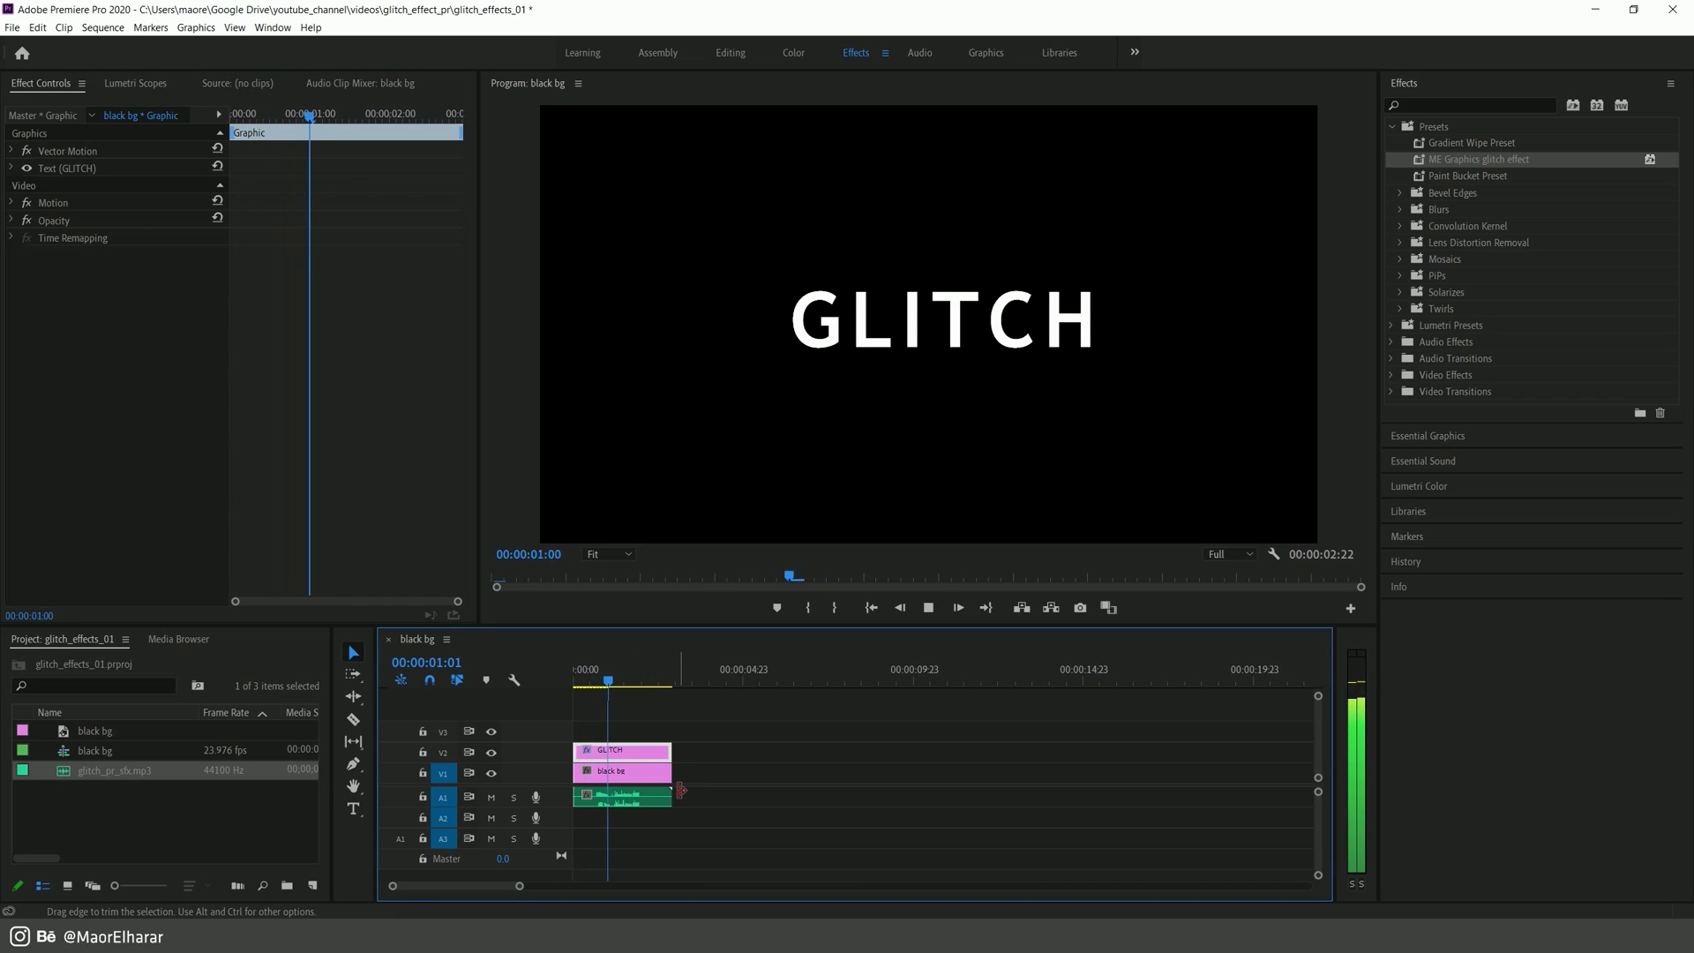
key("space")
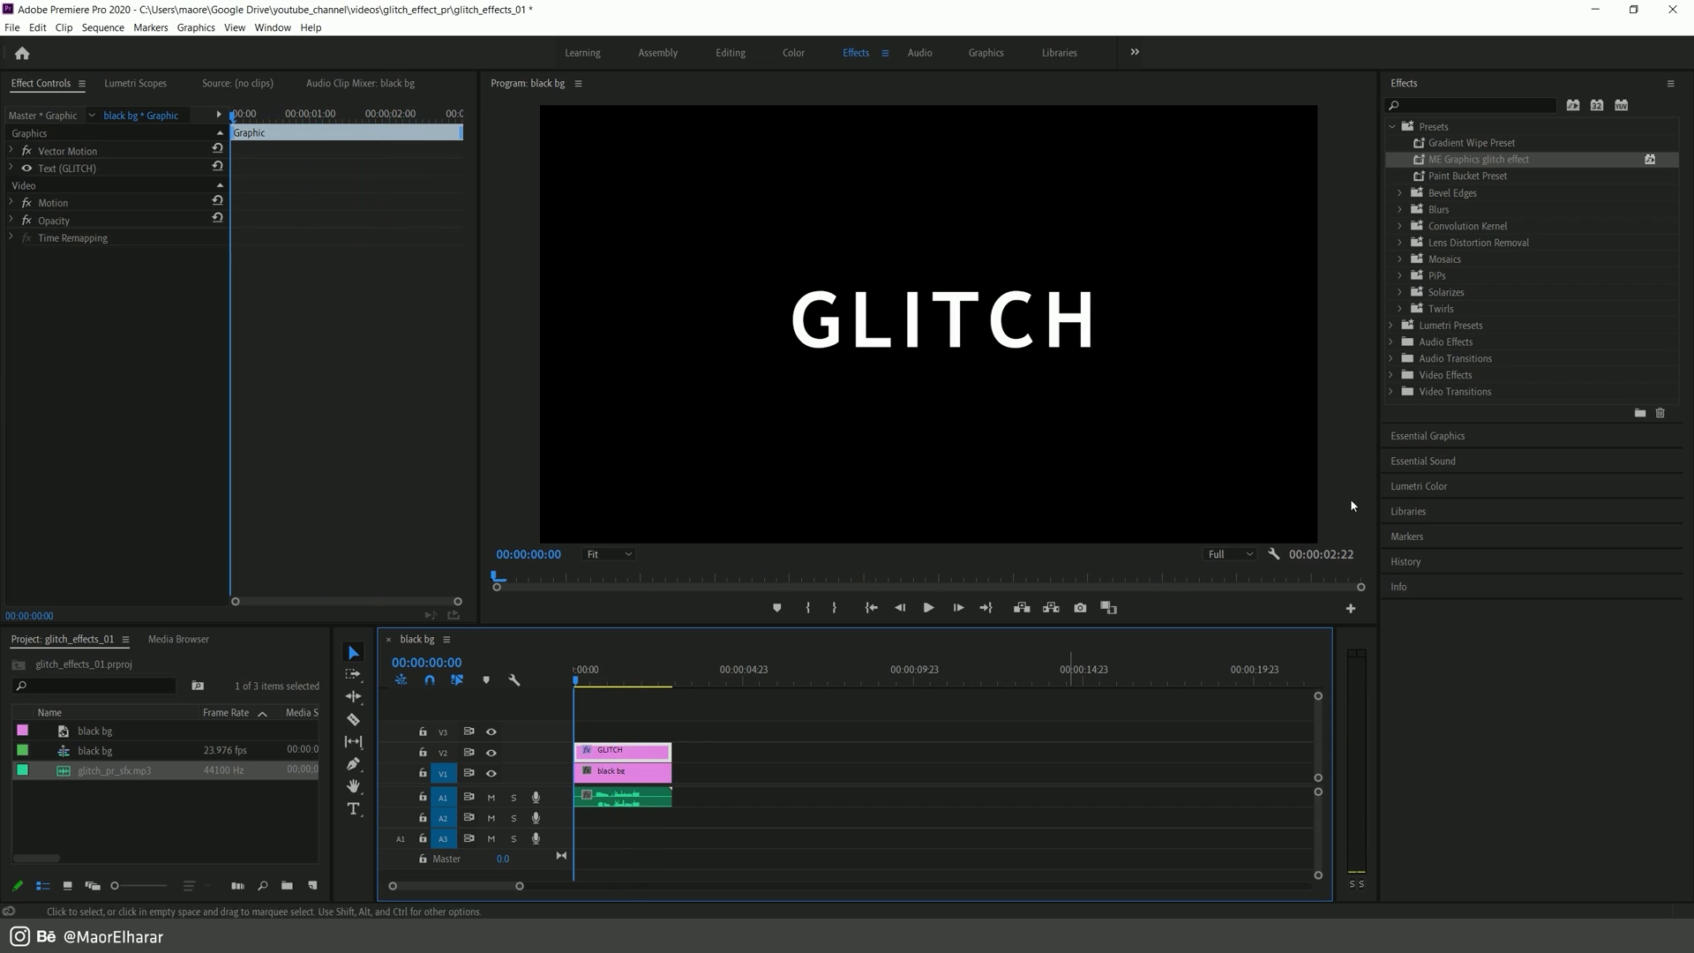
Step: Apply the ME Graphics glitch effect preset to the GLITCH clip and play back the sequence
left_click_drag(1493, 164, 743, 682)
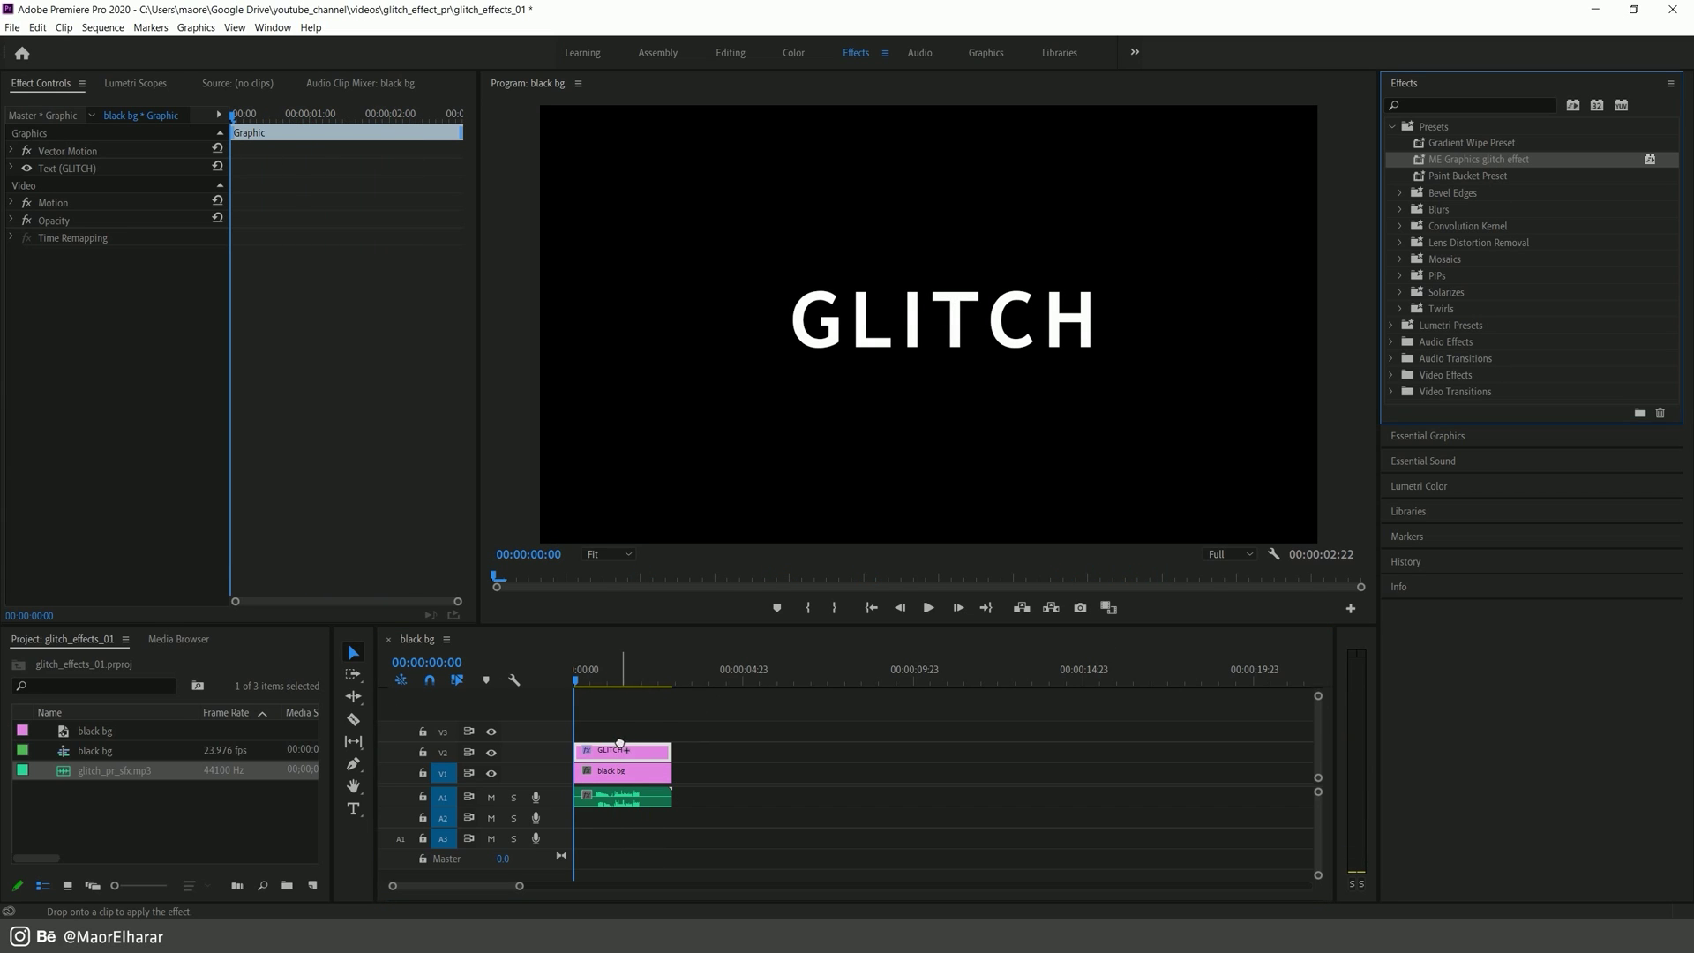
left_click_drag(621, 752, 620, 753)
left_click(1182, 825)
key("space")
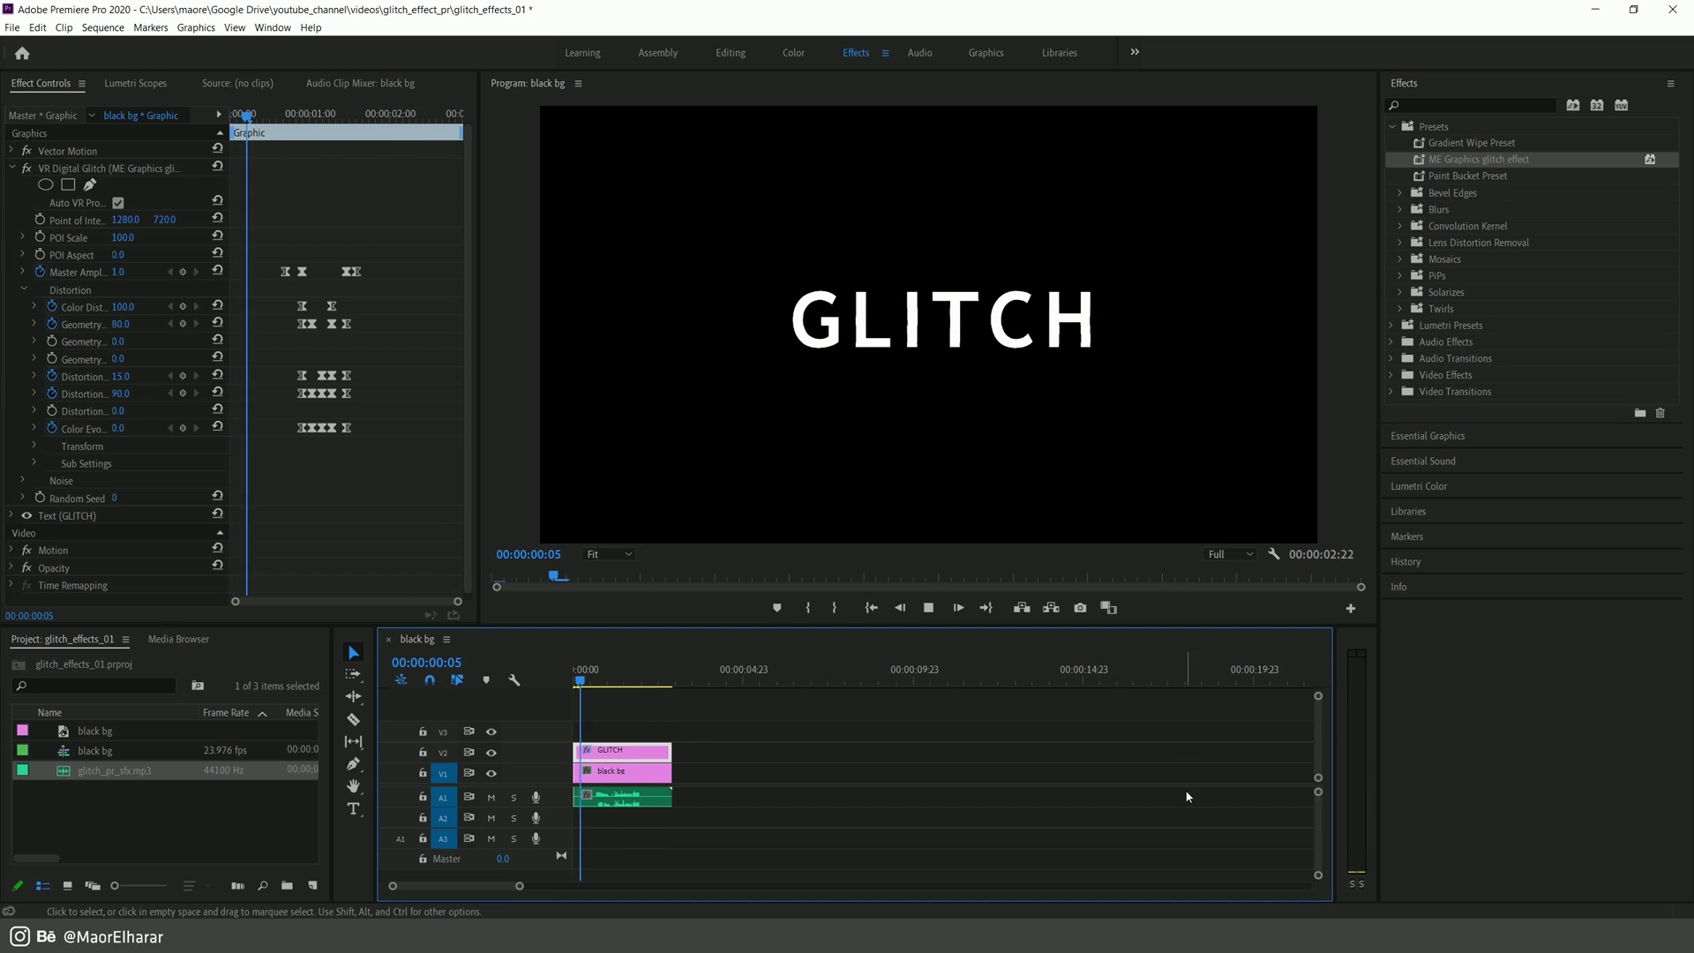